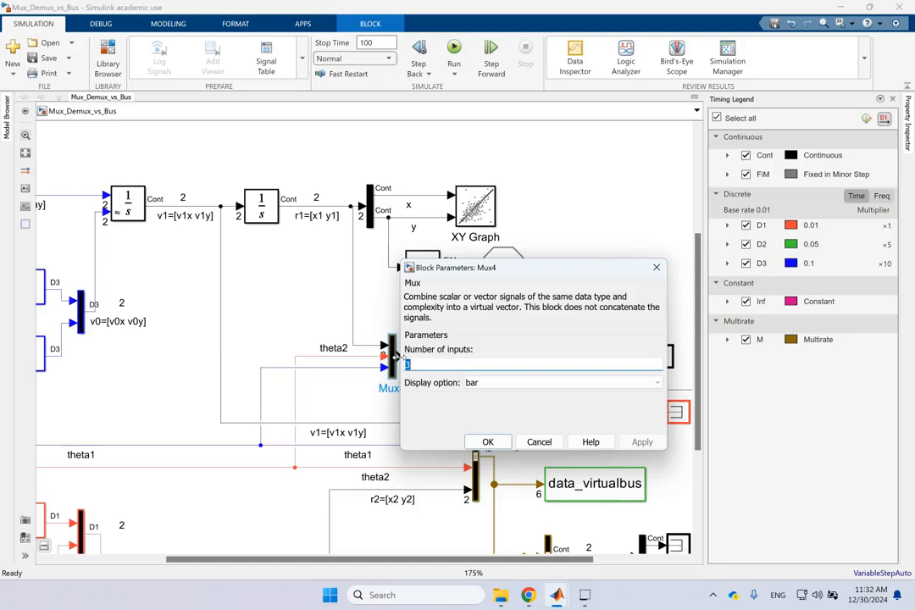
Finish reviewing the parameters of the Mux block feeding data_mux and close them without changes.
left_click(478, 445)
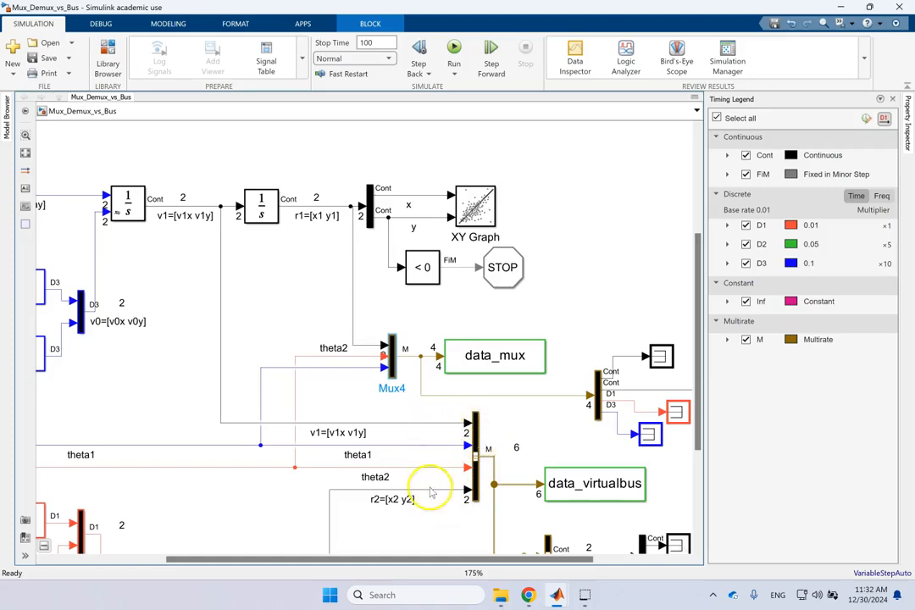
left_click(494, 510)
left_click(588, 286)
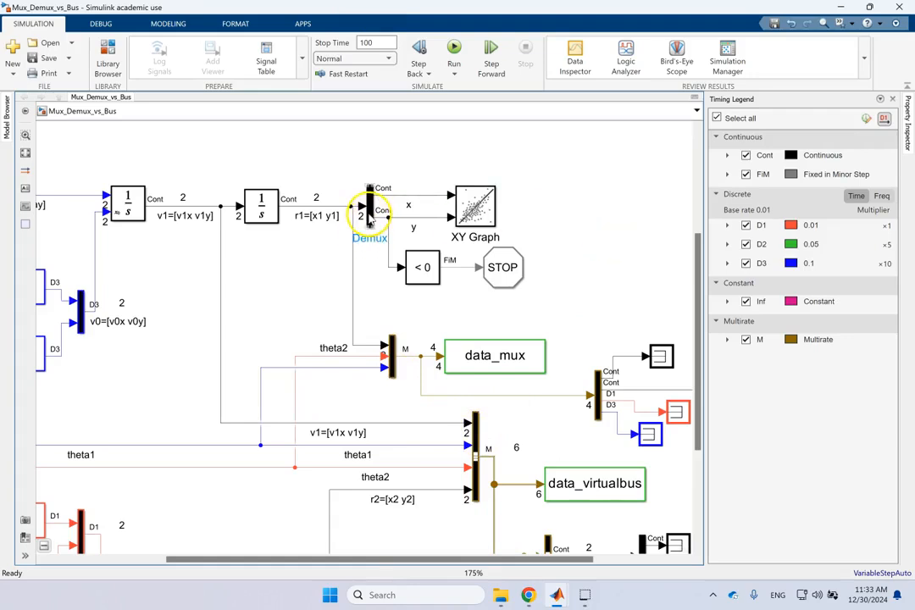
Trace the r1=[x1 y1] signal through its Demux into the separate x and y lines of the XY Graph.
left_click(343, 207)
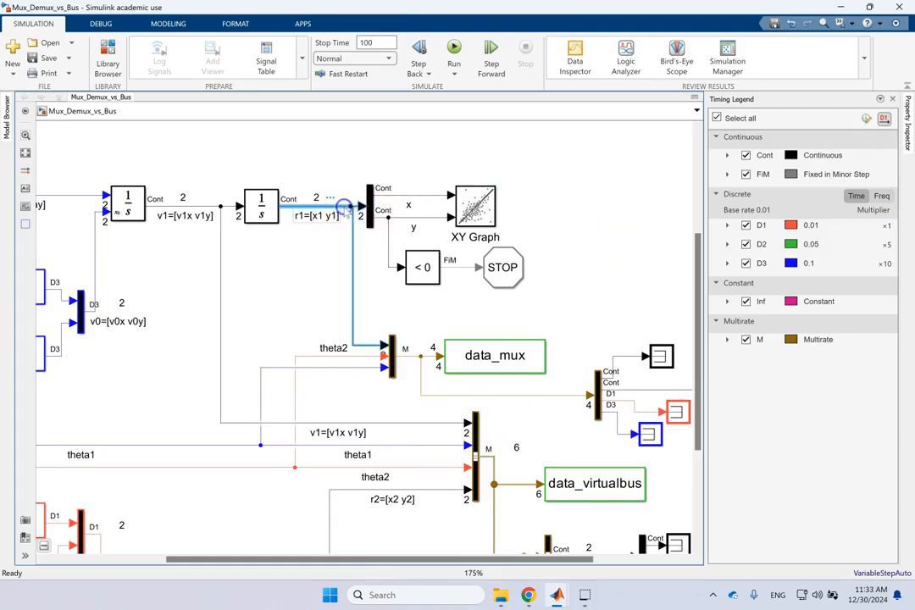
left_click(416, 201)
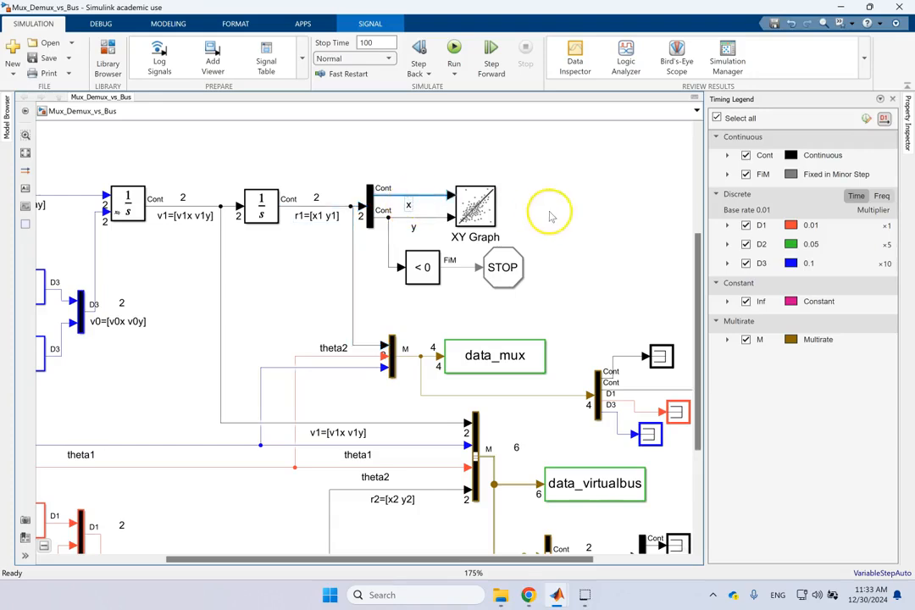
left_click(423, 218)
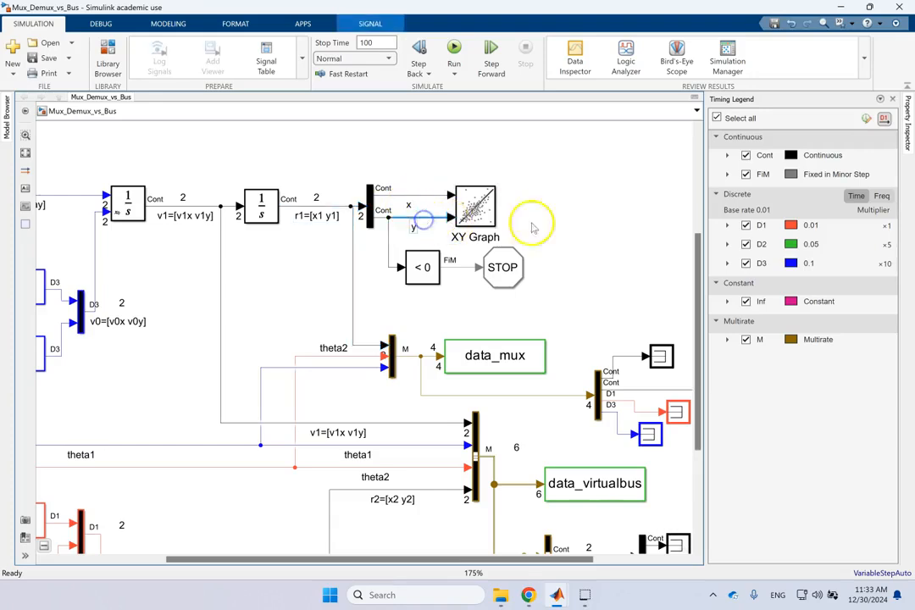
left_click(601, 335)
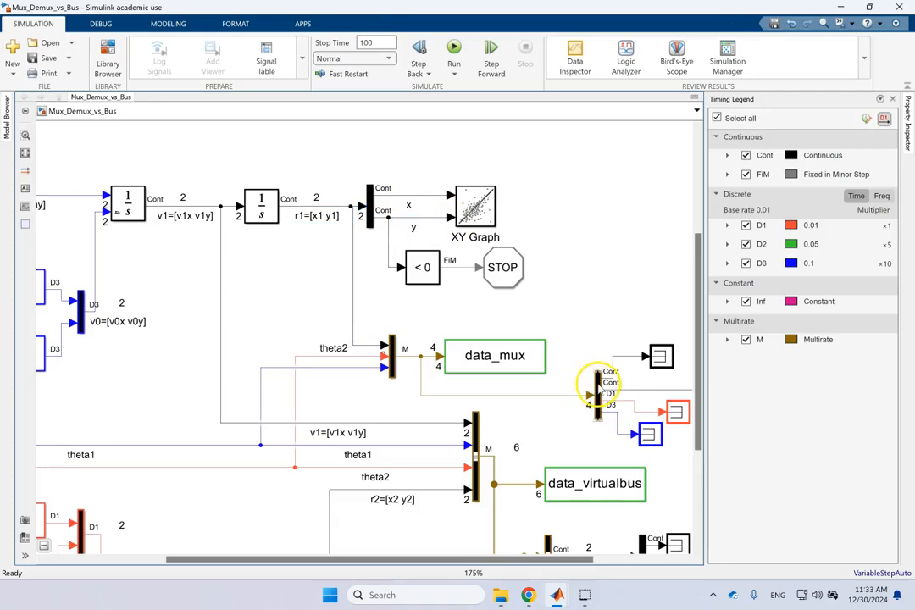
Review the parameters of the Demux splitting the data_mux signal and of the Bus Selector extracting r2=[x2 y2].
double_click(595, 388)
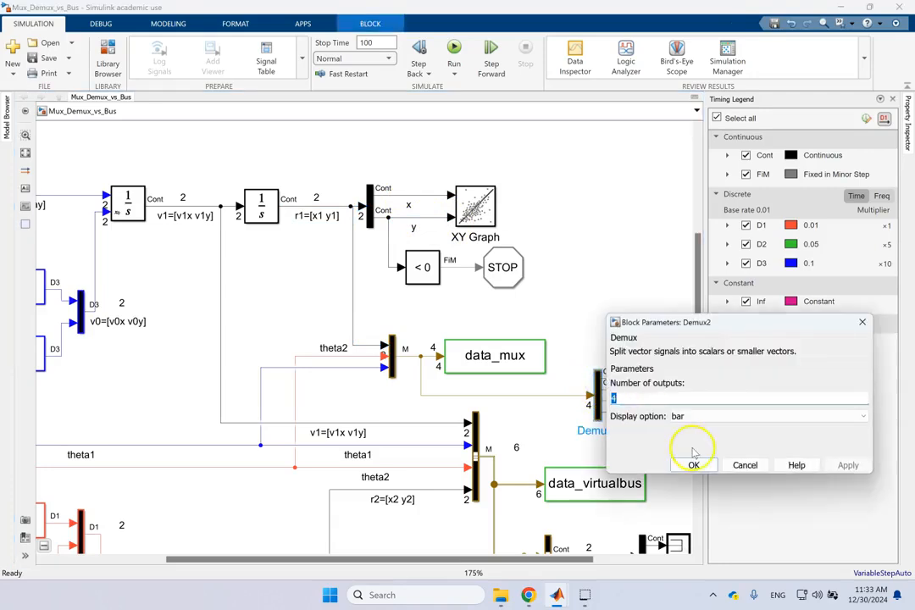
left_click(693, 464)
scroll(572, 535, "down", 1)
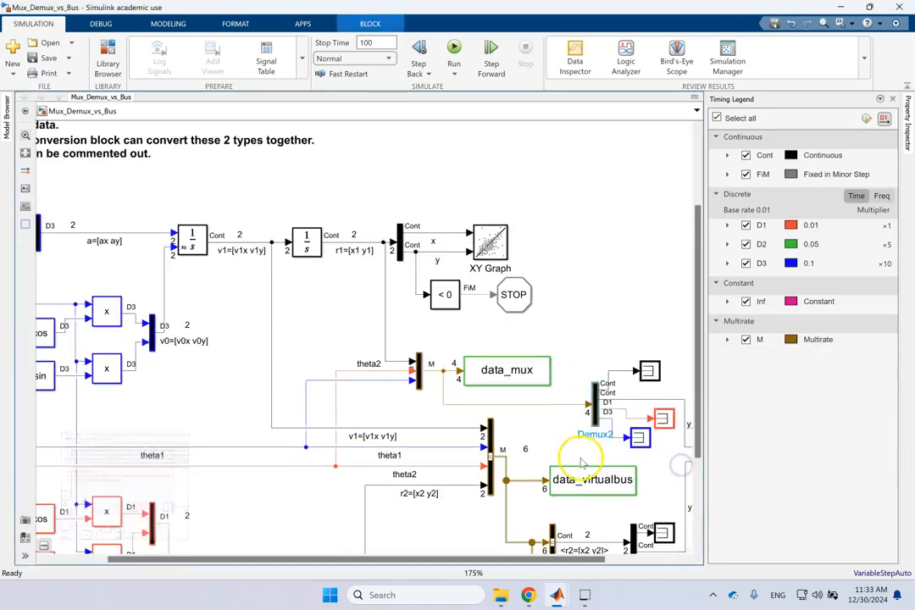
double_click(552, 537)
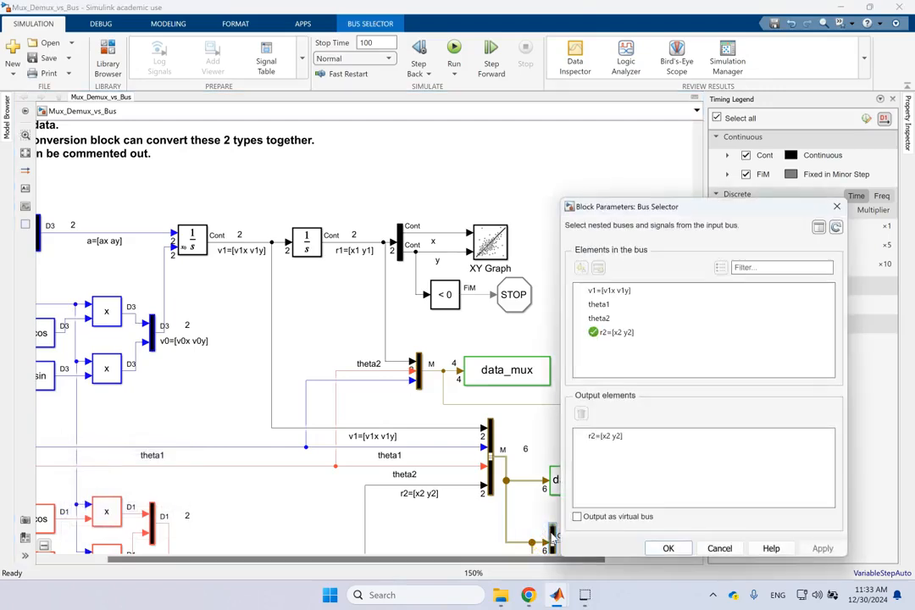
left_click(665, 548)
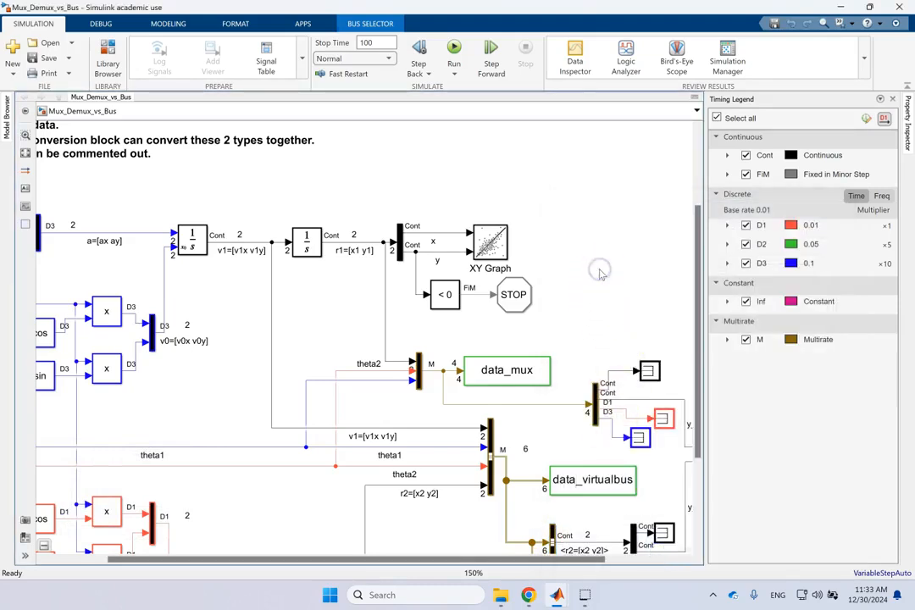
Examine the commented-out conversion block and data_nonvirtualbus branch in the whole model.
left_click(600, 270)
key("space")
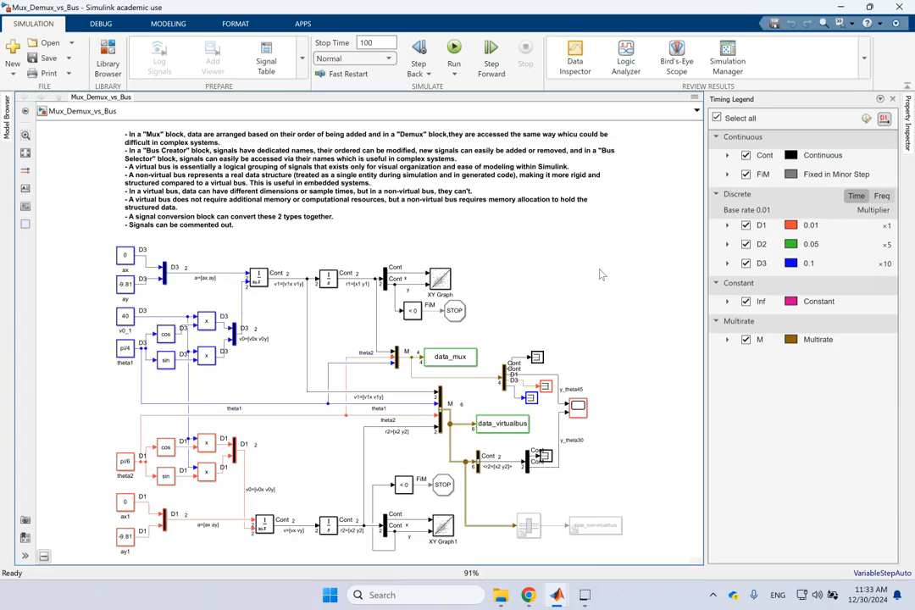
left_click(529, 531)
left_click_drag(623, 547, 476, 518)
left_click(567, 302)
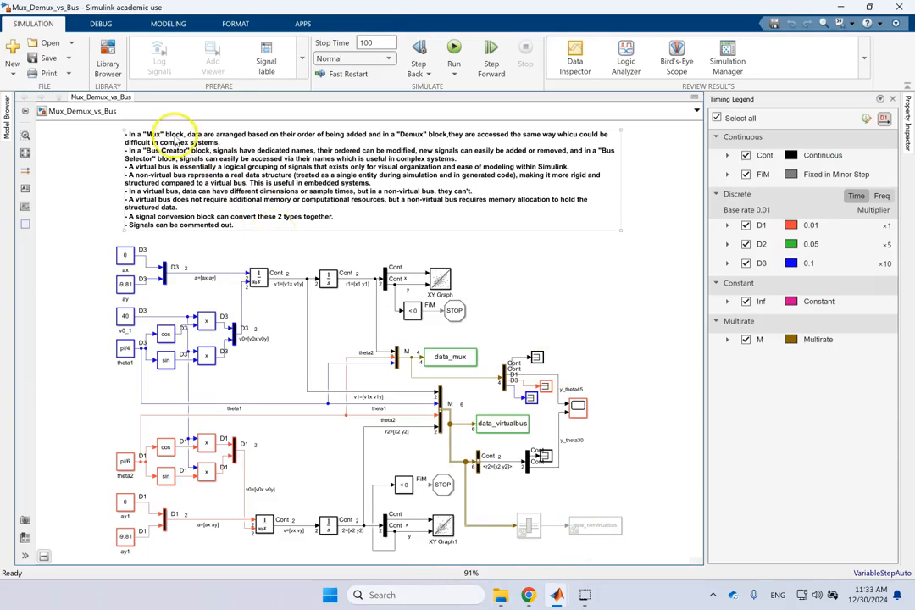
Insert the missing space before "they" in the first bullet of the model's text annotation.
left_click(172, 134)
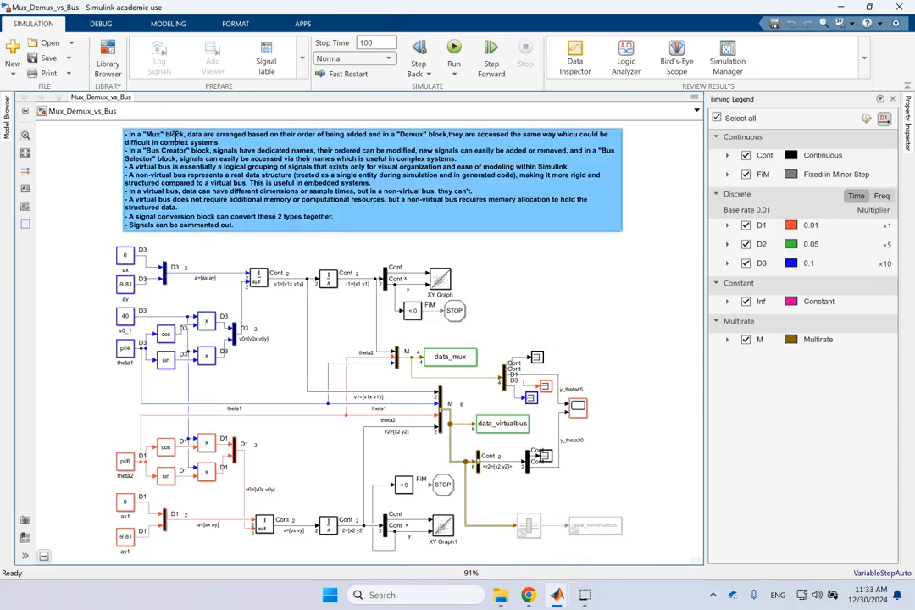
left_click(85, 158)
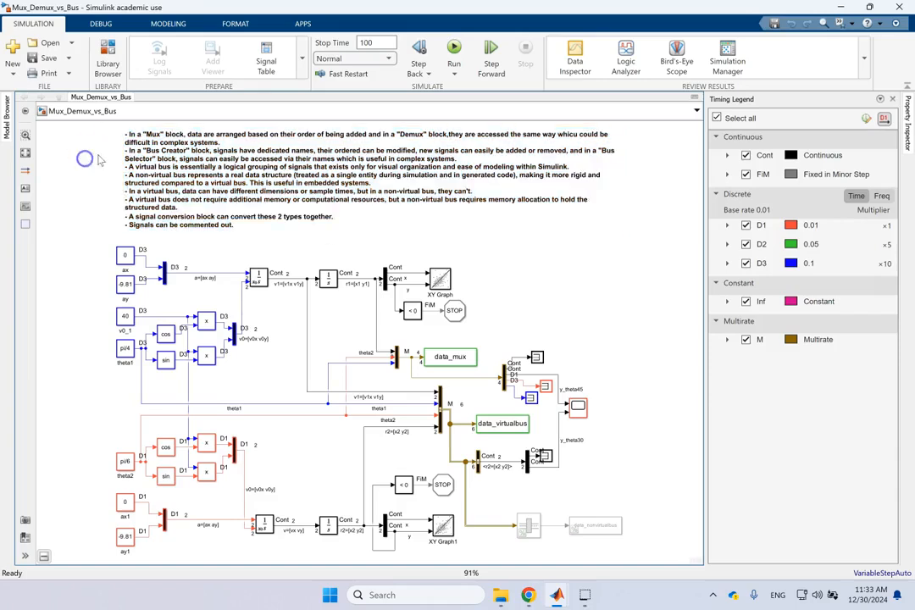
left_click(183, 129)
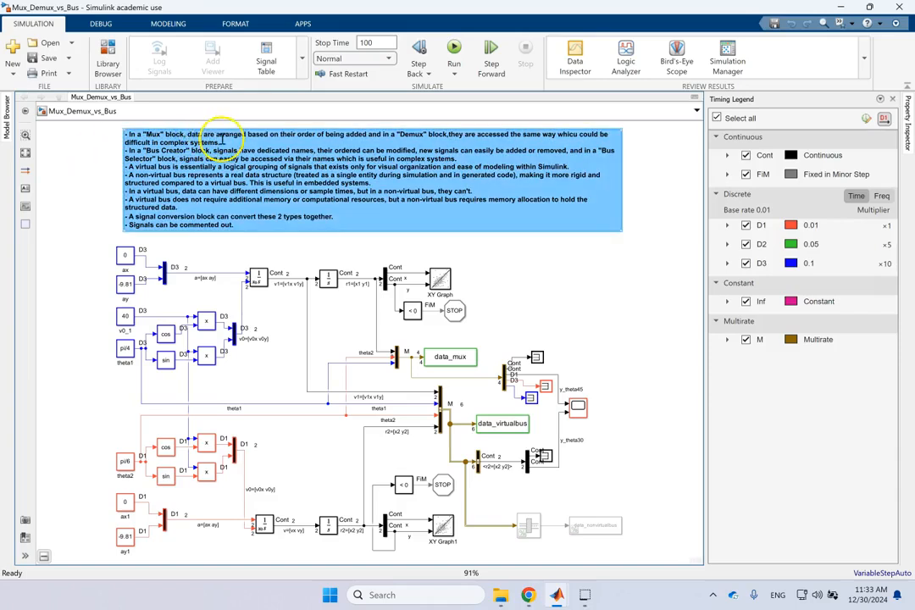
left_click(302, 134)
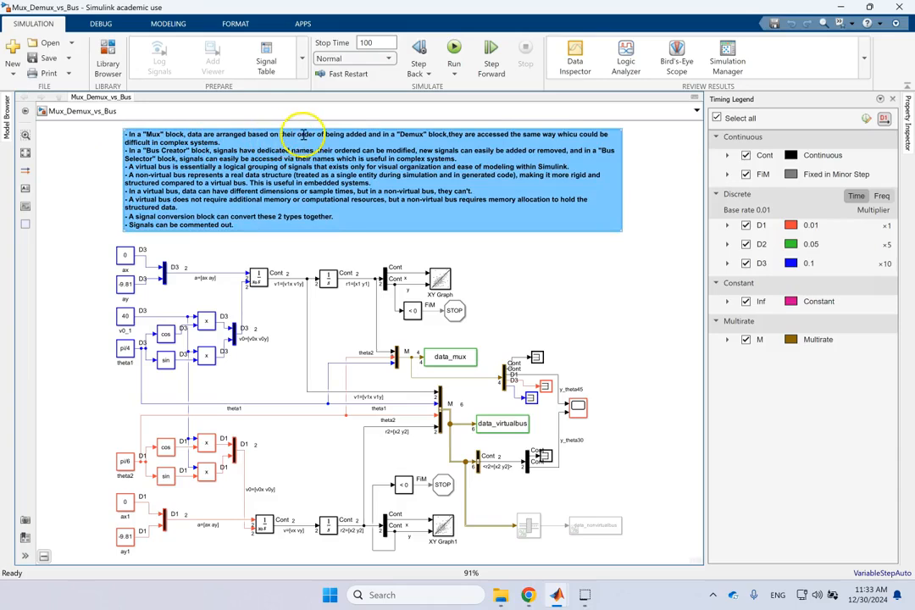
left_click(449, 136)
left_click(597, 273)
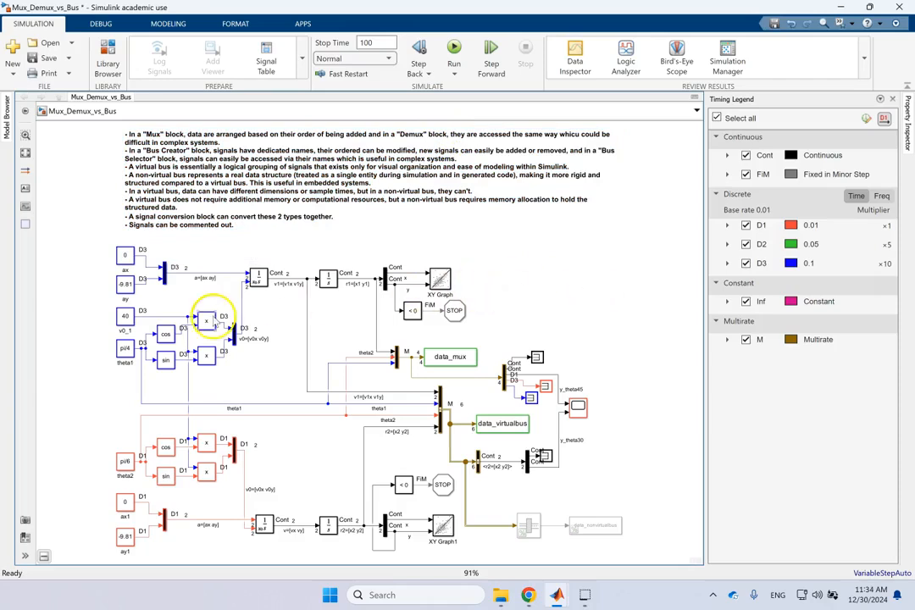
Examine the upper projectile block chain and its a=[ax ay] signal entering the first integrator.
left_click_drag(102, 245, 458, 352)
left_click(539, 293)
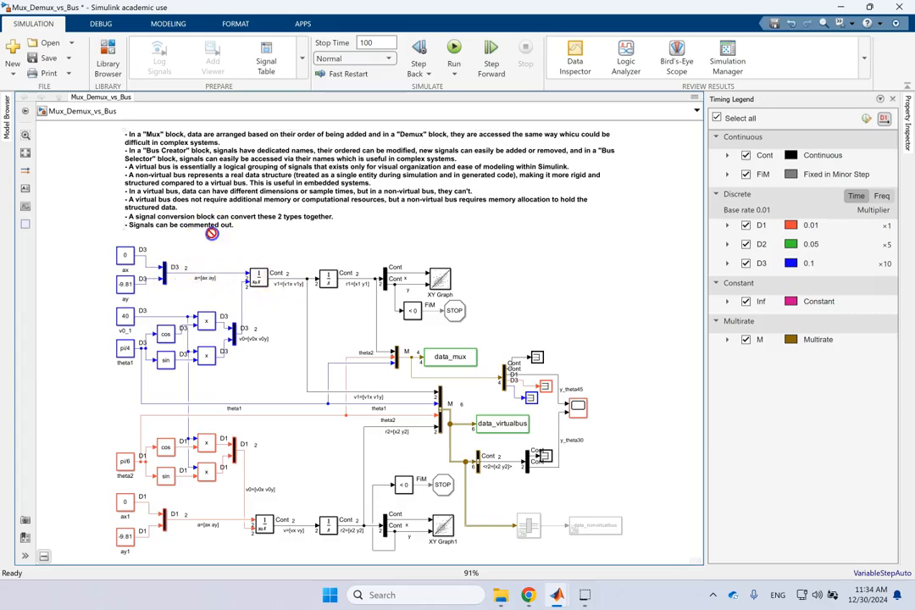
left_click(188, 274)
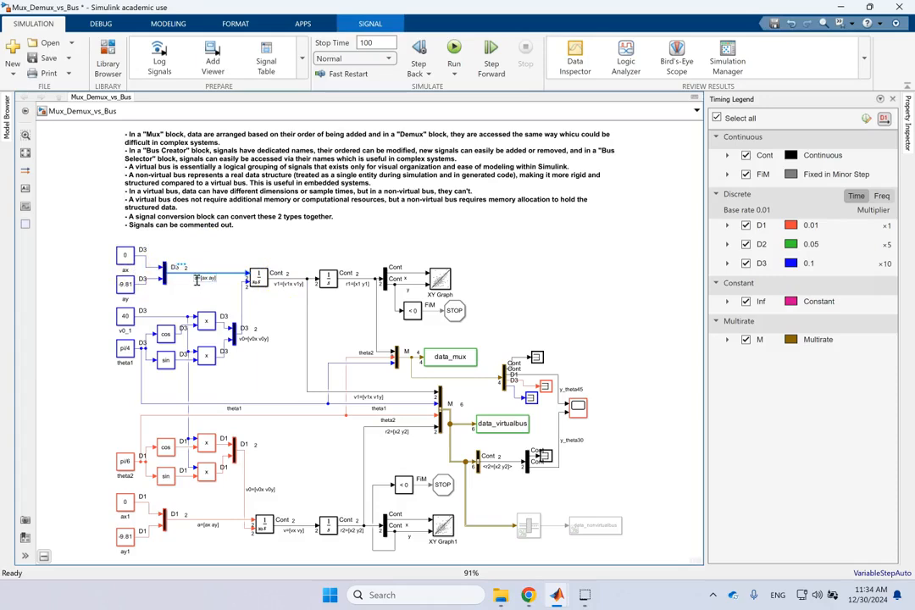
left_click(252, 285)
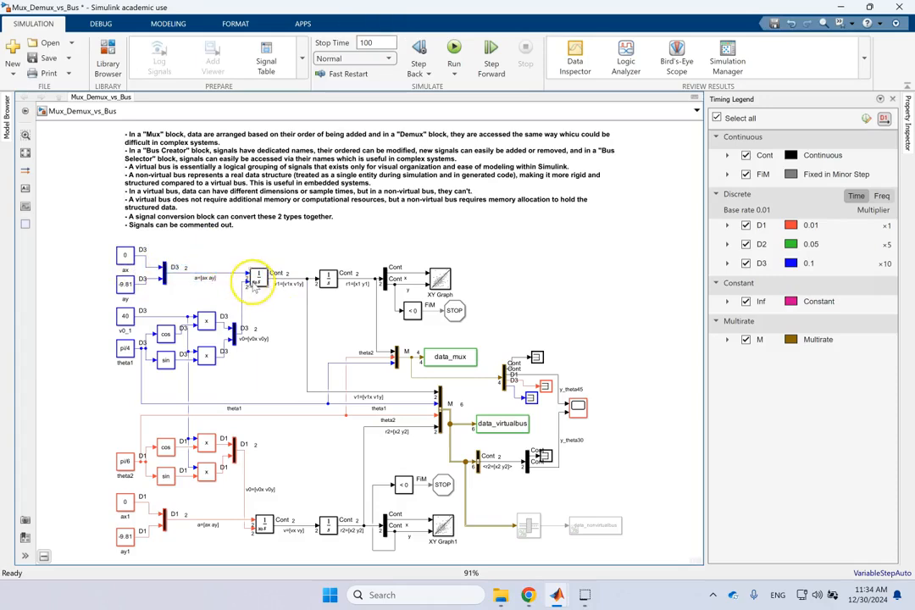
Check the initial condition source of the integrator that outputs v1=[v1x v1y].
scroll(233, 336, "up", 3)
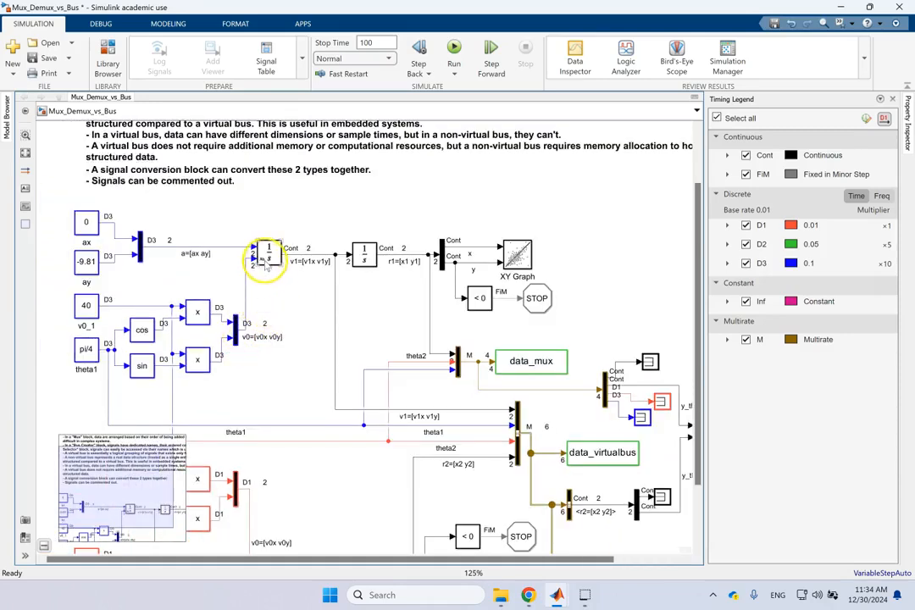
double_click(280, 259)
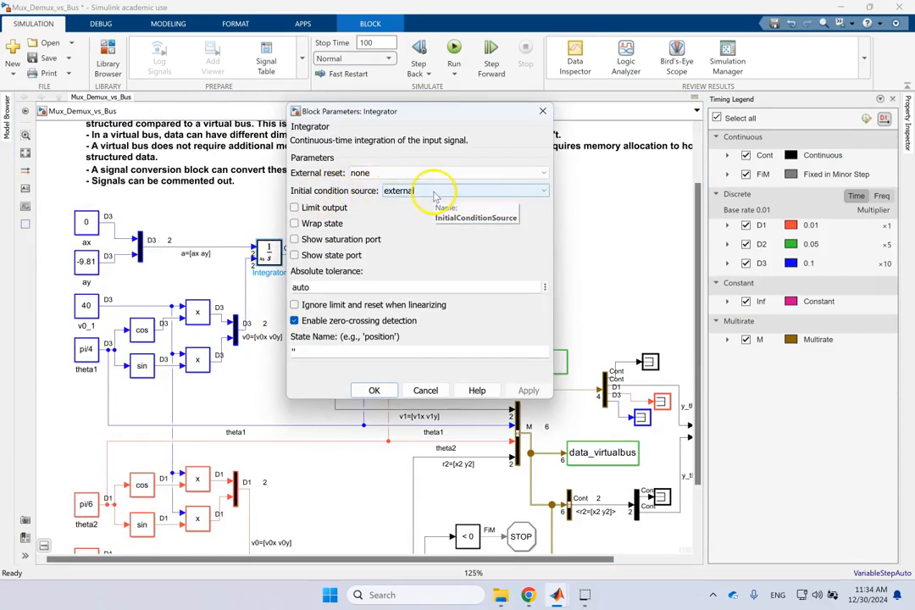
left_click(373, 390)
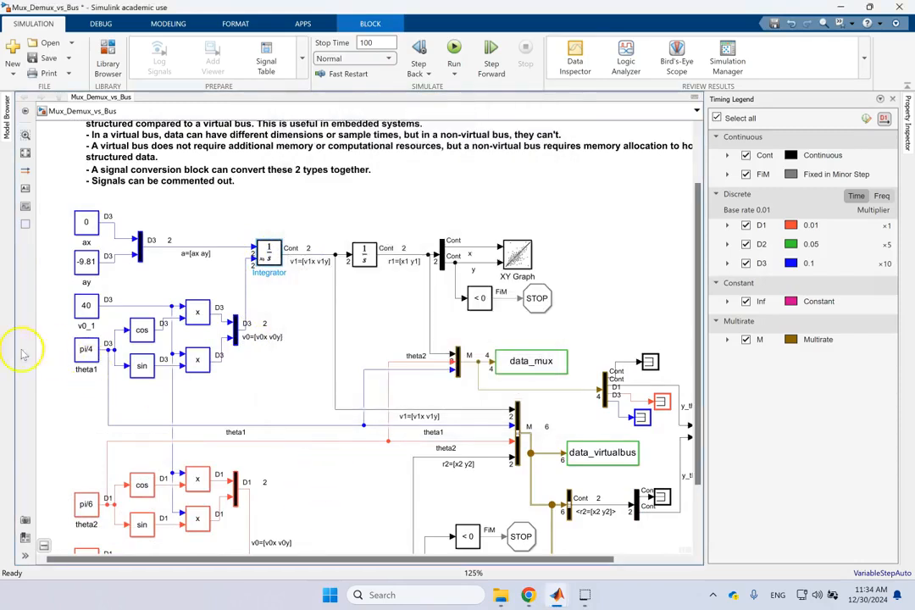
left_click(73, 280)
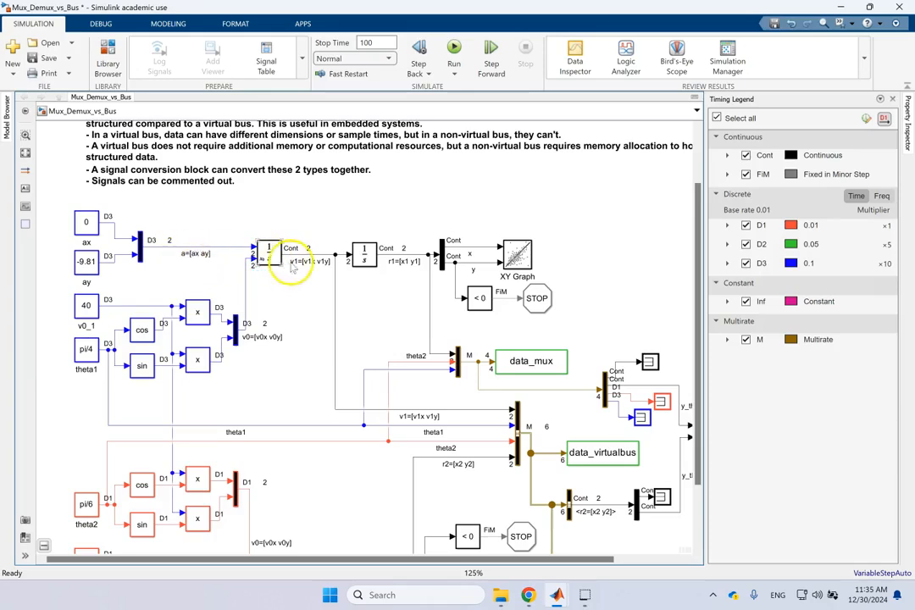
Check the initial condition of the integrator that outputs r1=[x1 y1].
double_click(370, 270)
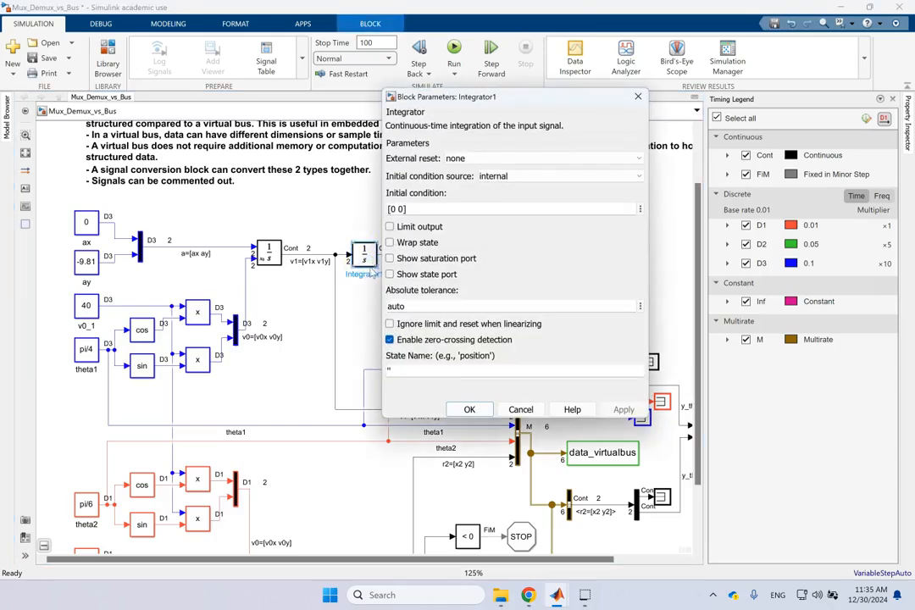
left_click(469, 409)
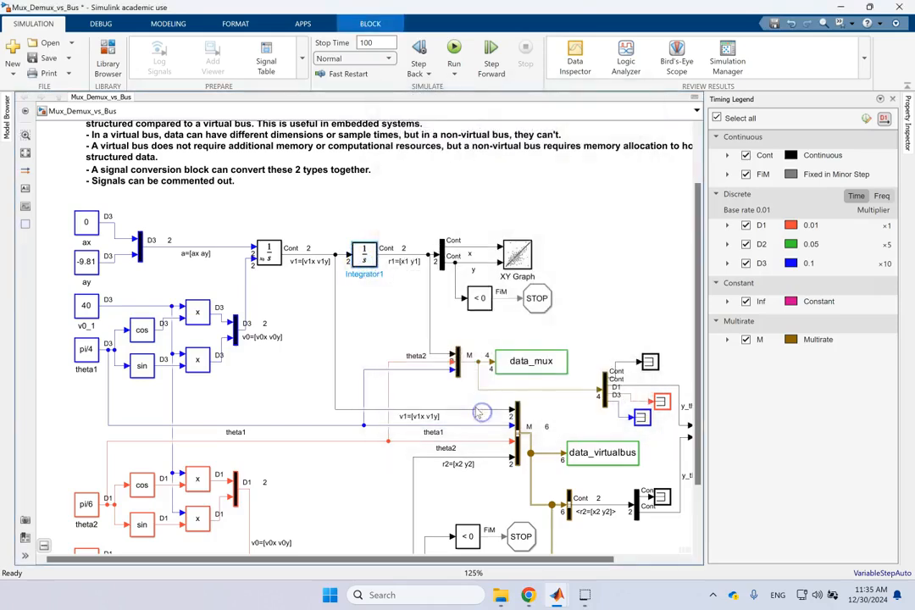
left_click(582, 264)
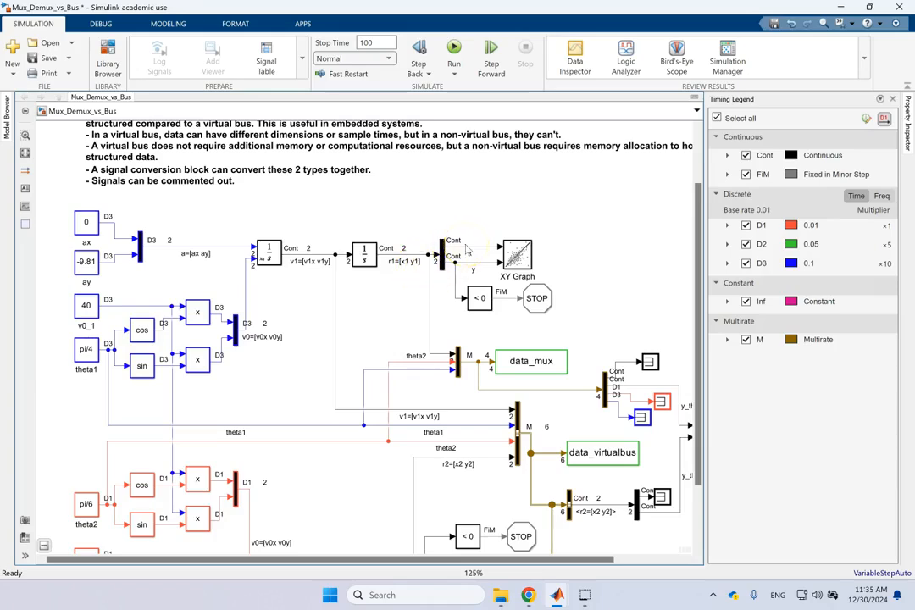
Examine the simulation stop time and the Compare To Zero and Stop Simulation blocks driven by y.
left_click(546, 312)
double_click(369, 43)
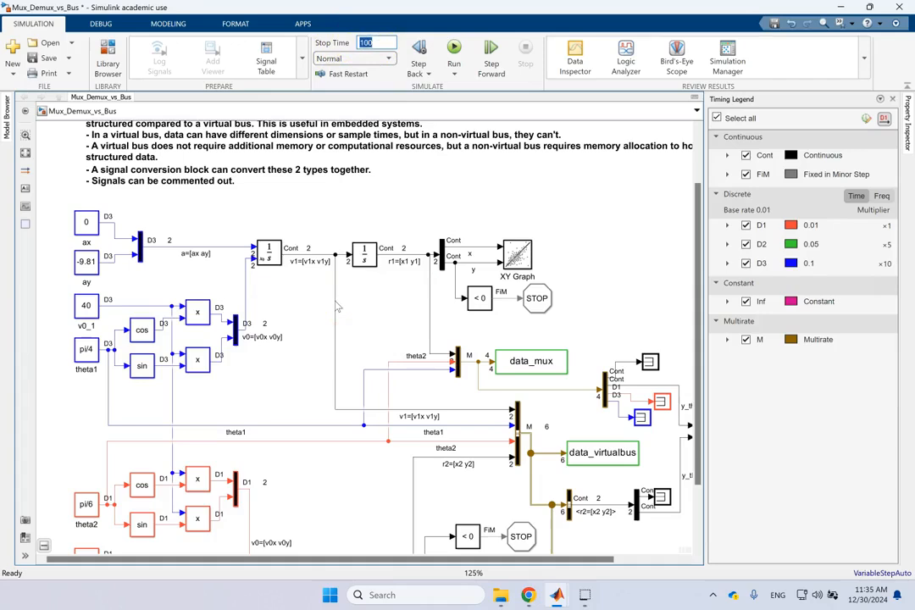
left_click(470, 265)
left_click(478, 297)
left_click(485, 312)
left_click(537, 308)
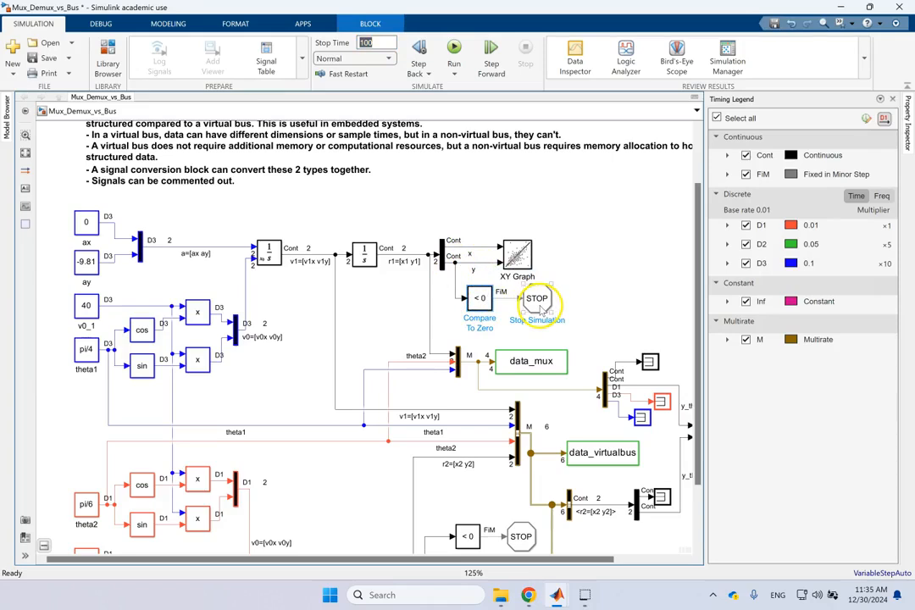
left_click(576, 249)
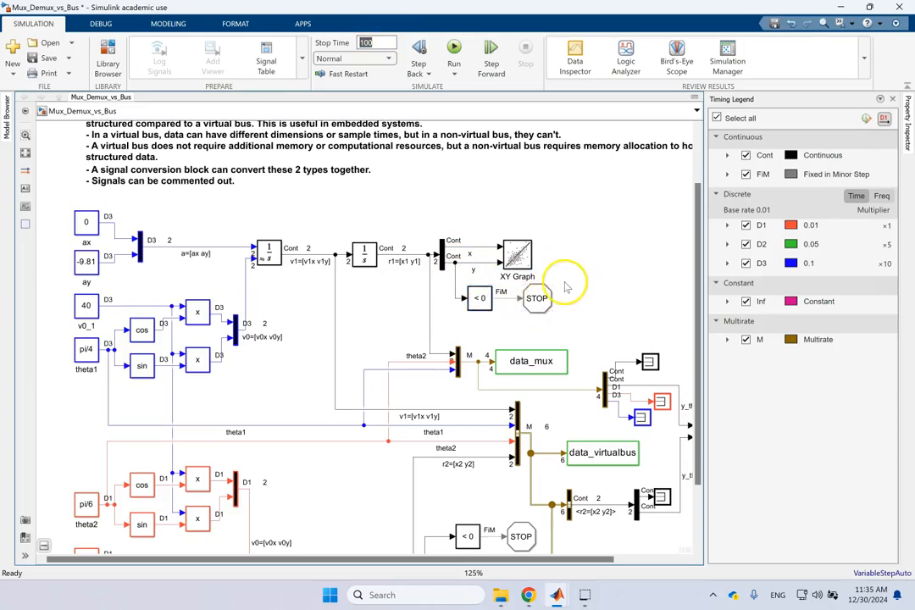
Check the number of outputs of the Demux splitting r1=[x1 y1] and inspect its y output line.
left_click(393, 263)
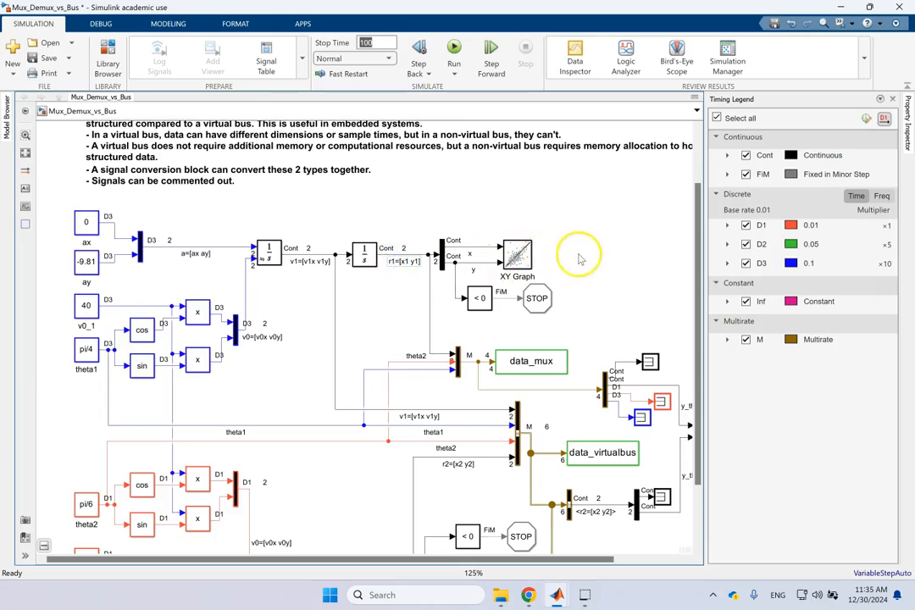
double_click(442, 250)
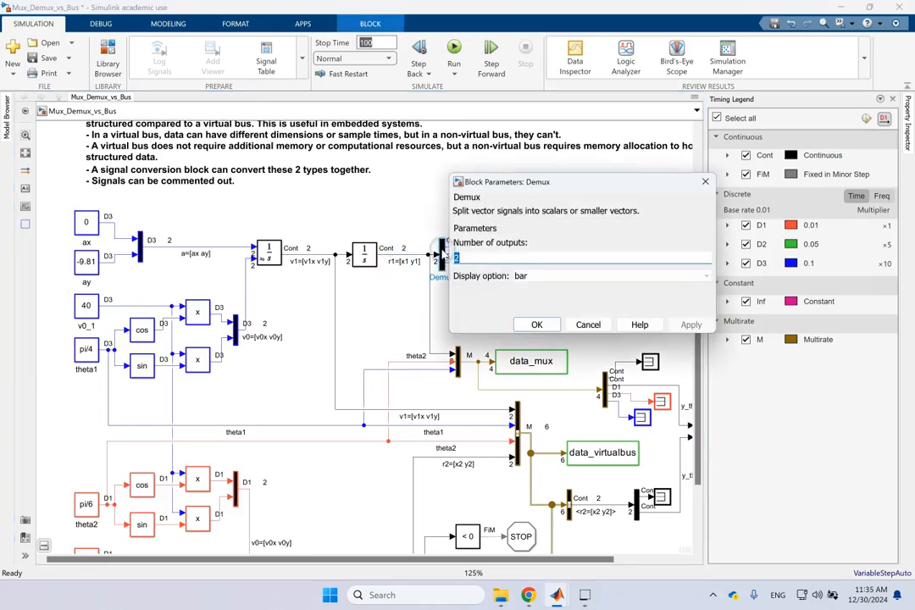
left_click(537, 324)
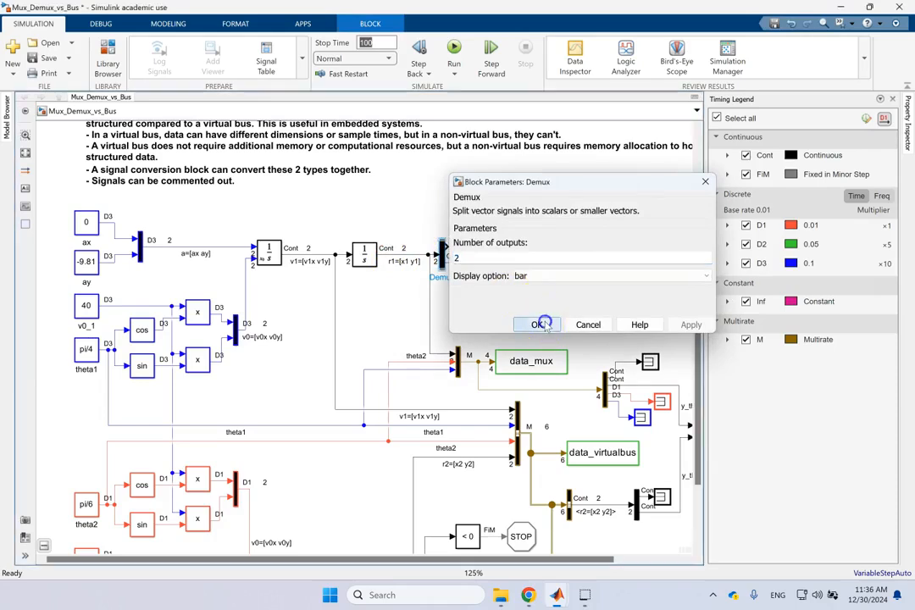
left_click(487, 263)
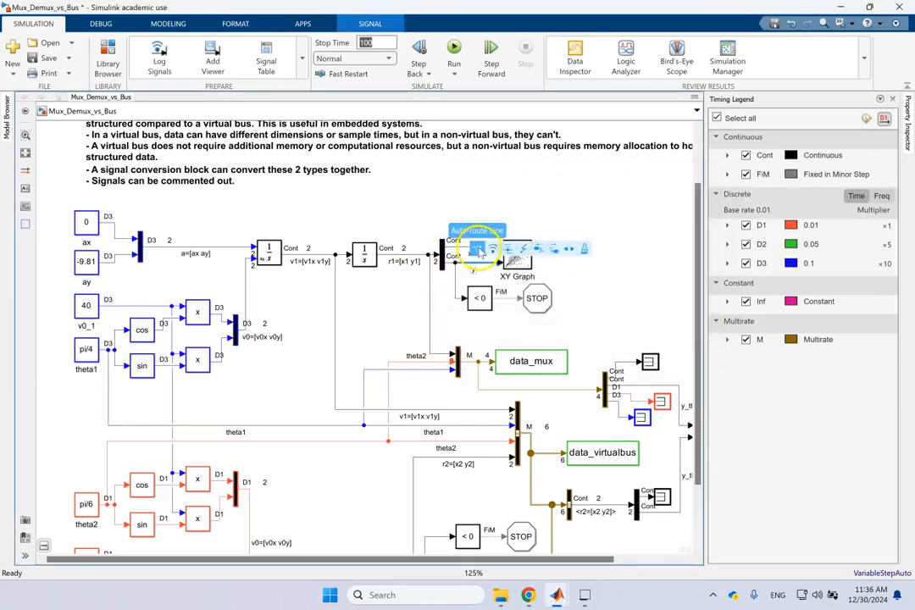
left_click(545, 198)
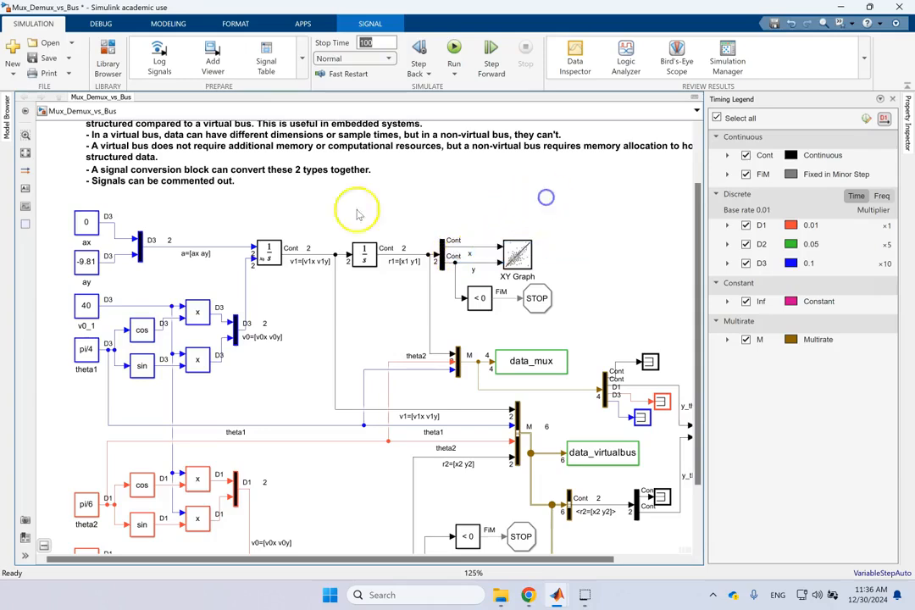
Compare the order of the ax and ay lines entering the Mux with the x and y outputs of the Demux.
left_click(500, 196)
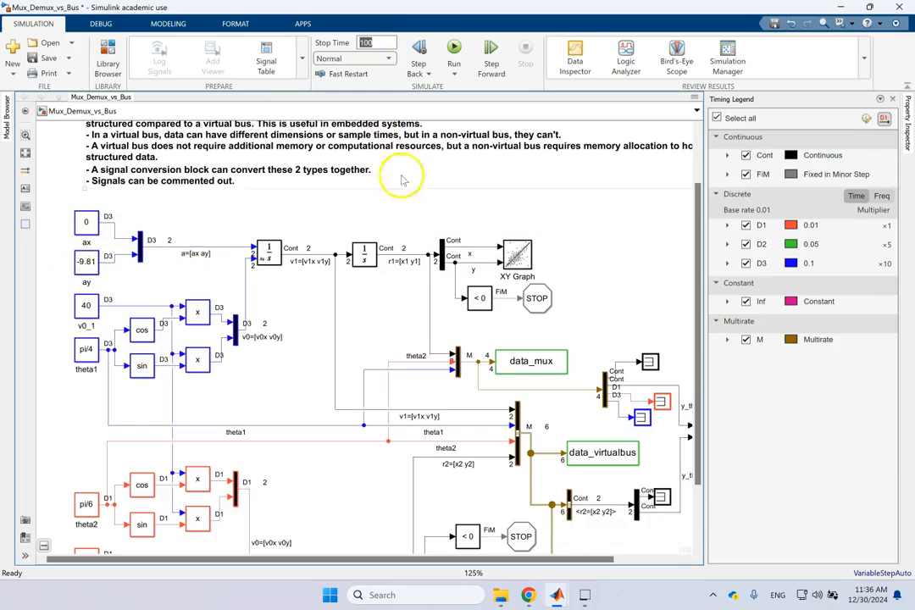
left_click(84, 225)
left_click(114, 227)
left_click(115, 260)
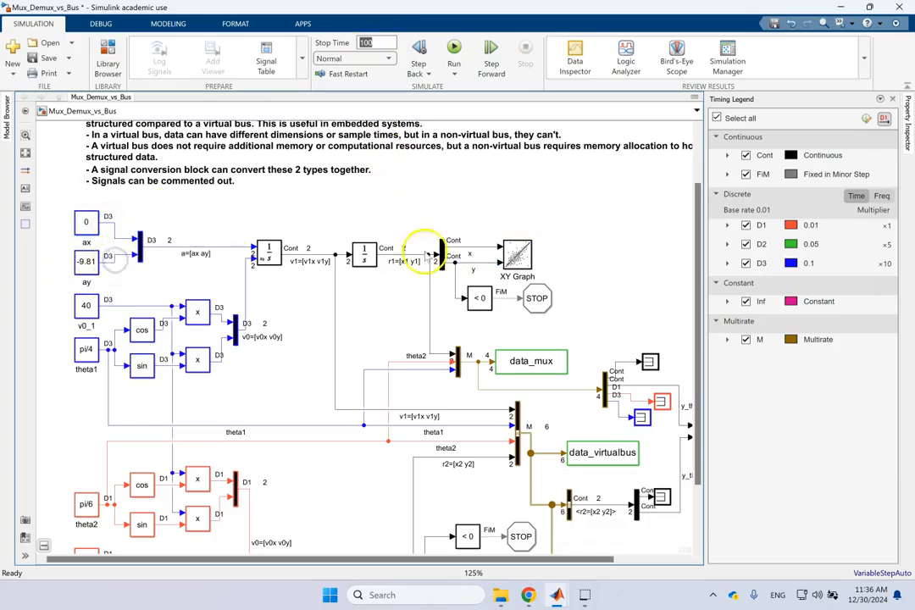
left_click(486, 263)
left_click(609, 235)
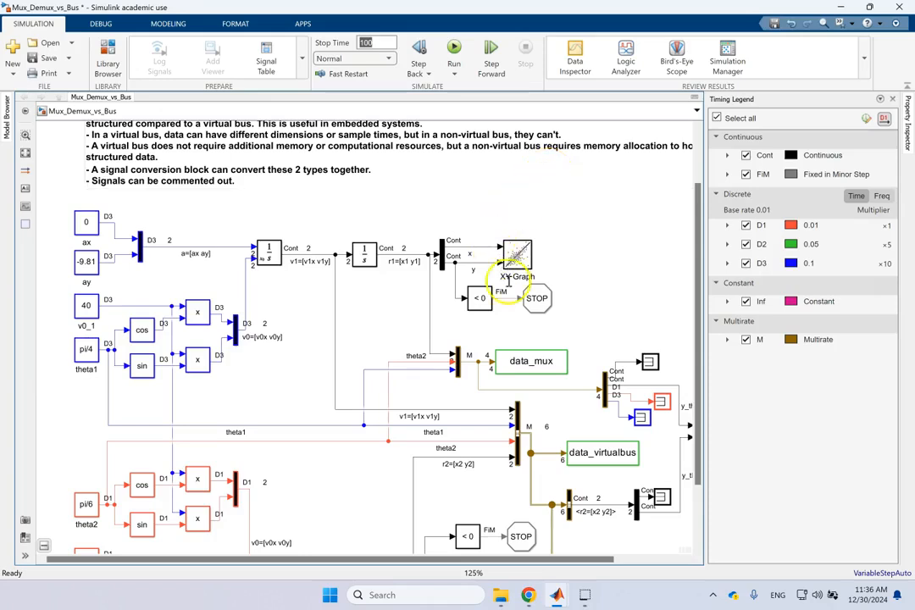
Trace the a=[ax ay] signal and its two Mux inputs, and match them to the Demux's x and y output lines.
left_click(180, 249)
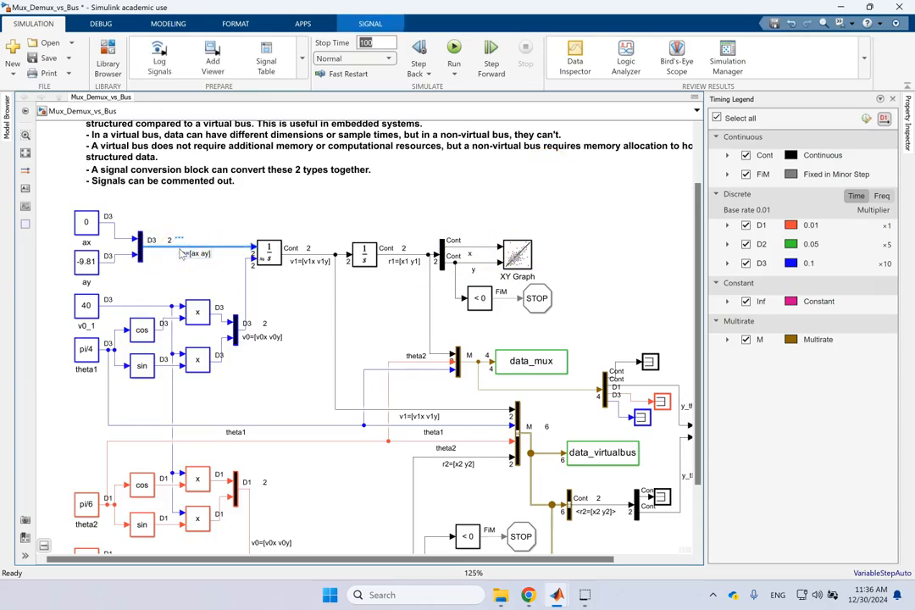
left_click(113, 227)
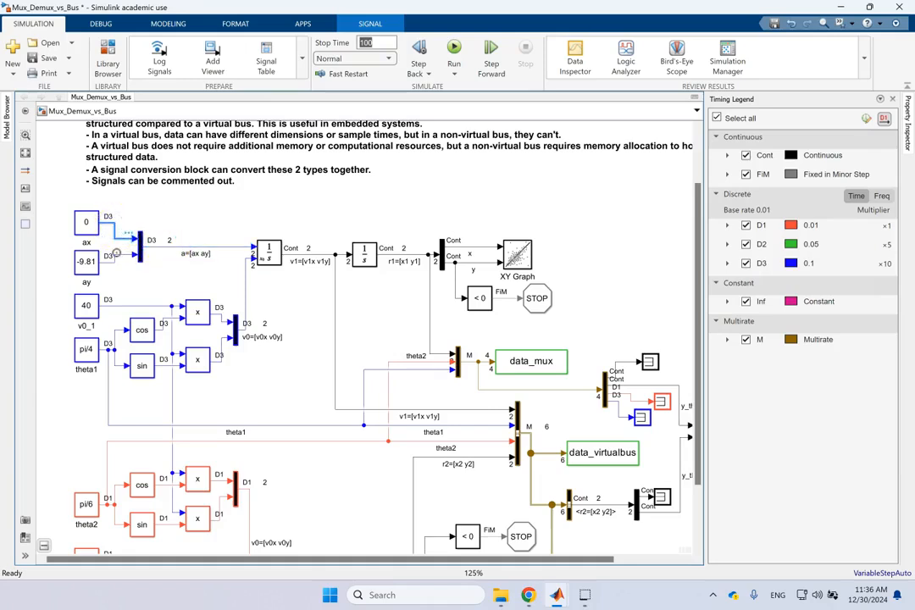
left_click(117, 252)
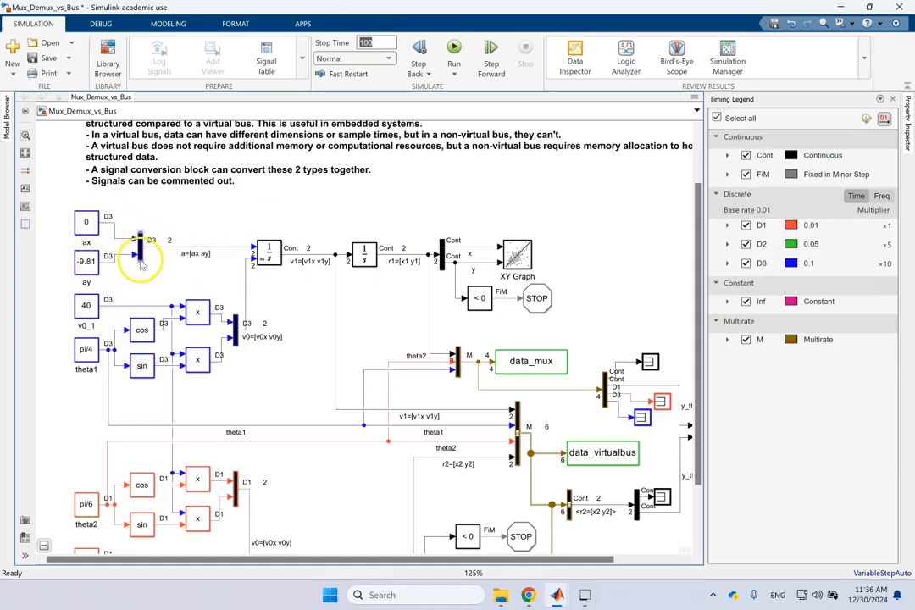
left_click(479, 248)
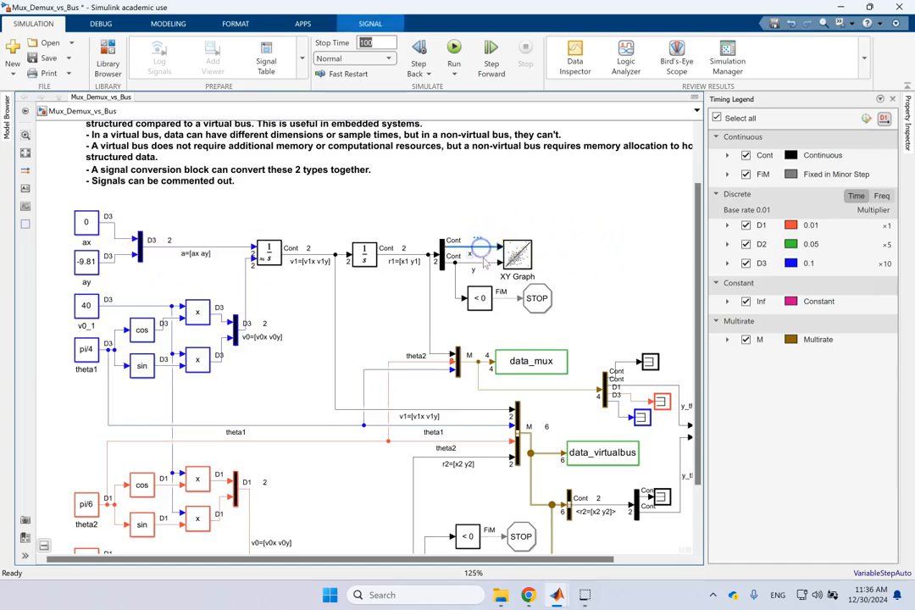
left_click(610, 226)
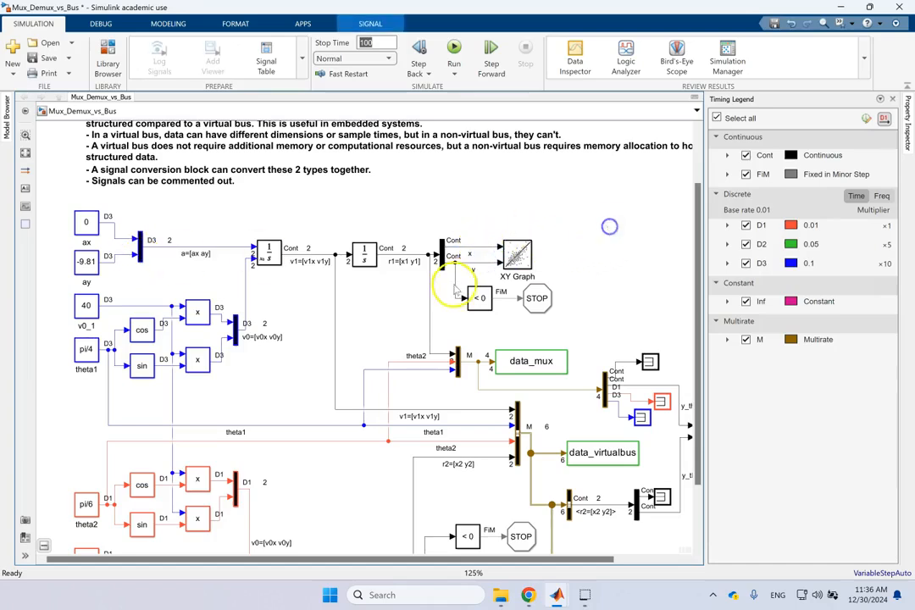
left_click(472, 263)
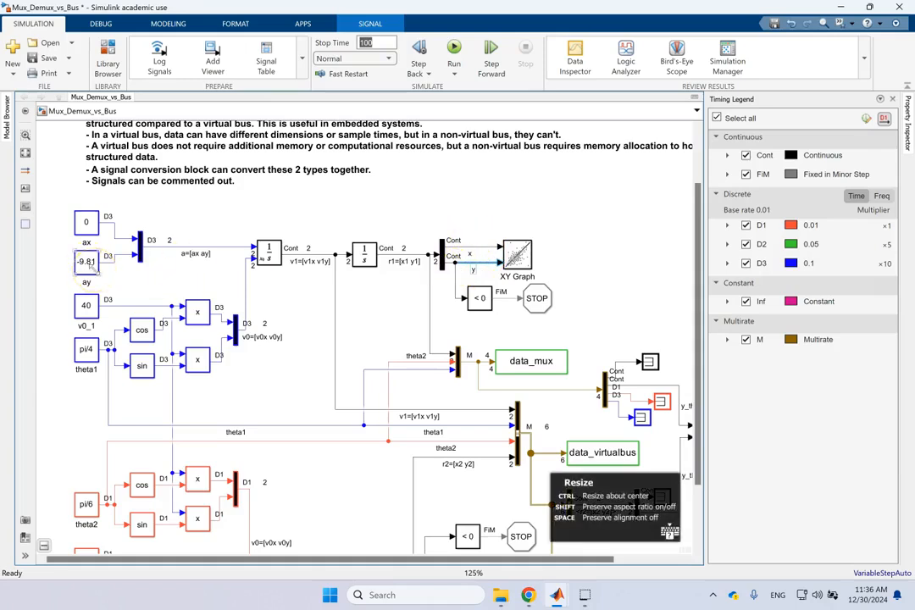
Add a Bus Creator block to the empty canvas area above and beside the XY Graph.
left_click(518, 428)
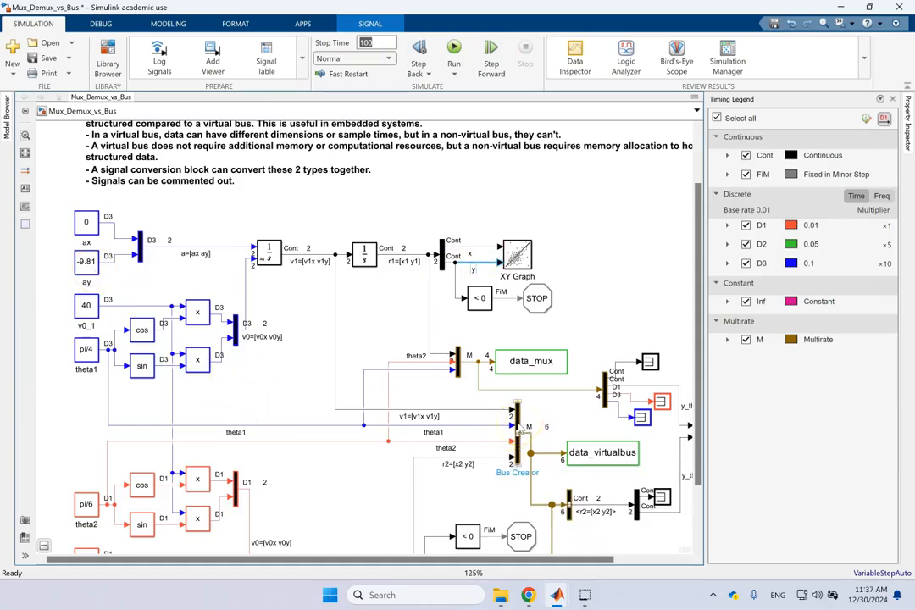
left_click(576, 225)
double_click(576, 225)
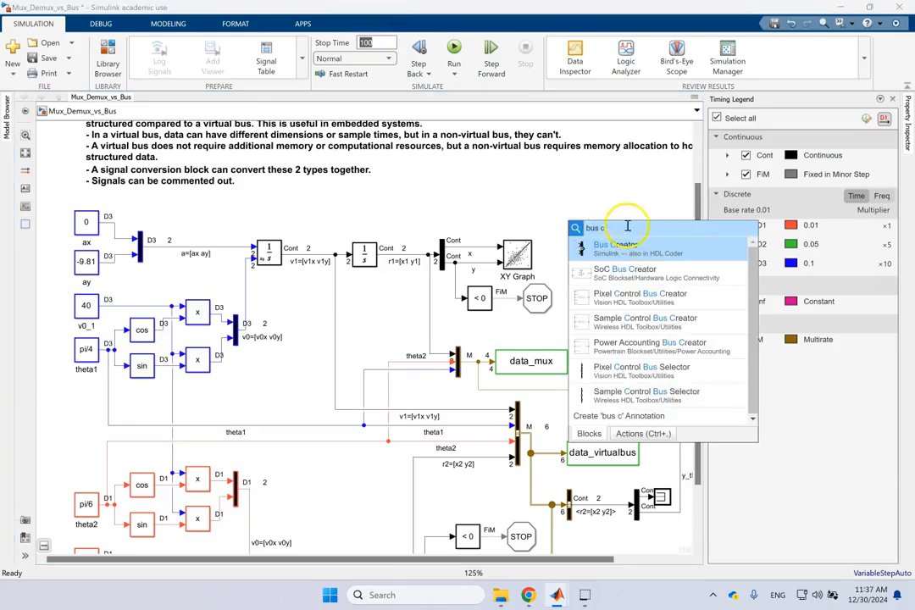
left_click(631, 245)
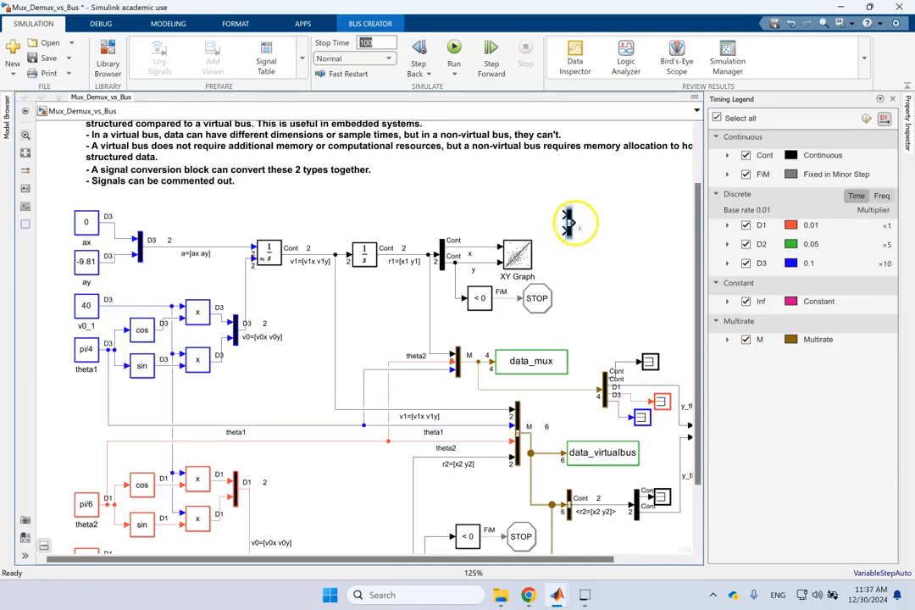
Compare the parameters of the new Bus Creator with those of the Mux combining ax and ay.
double_click(569, 222)
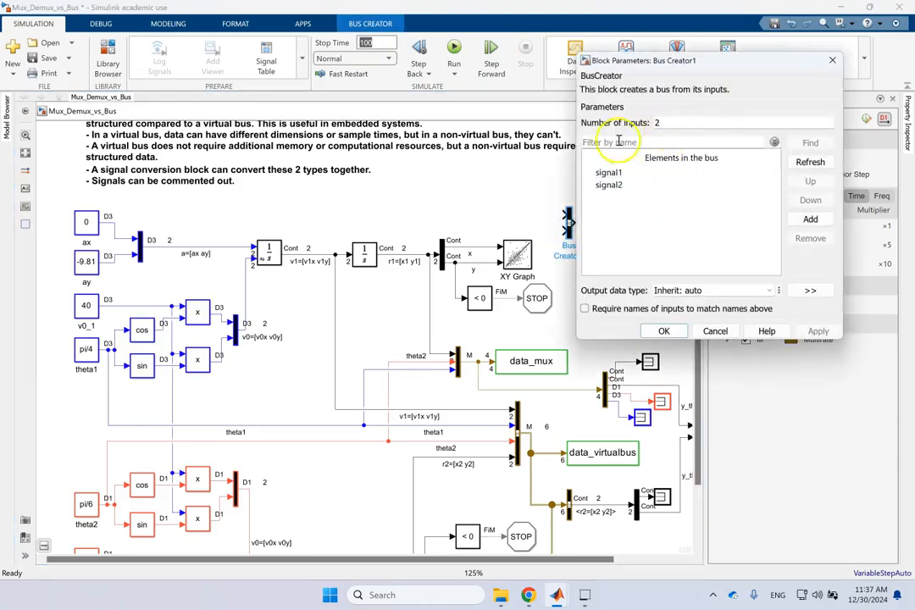
double_click(140, 245)
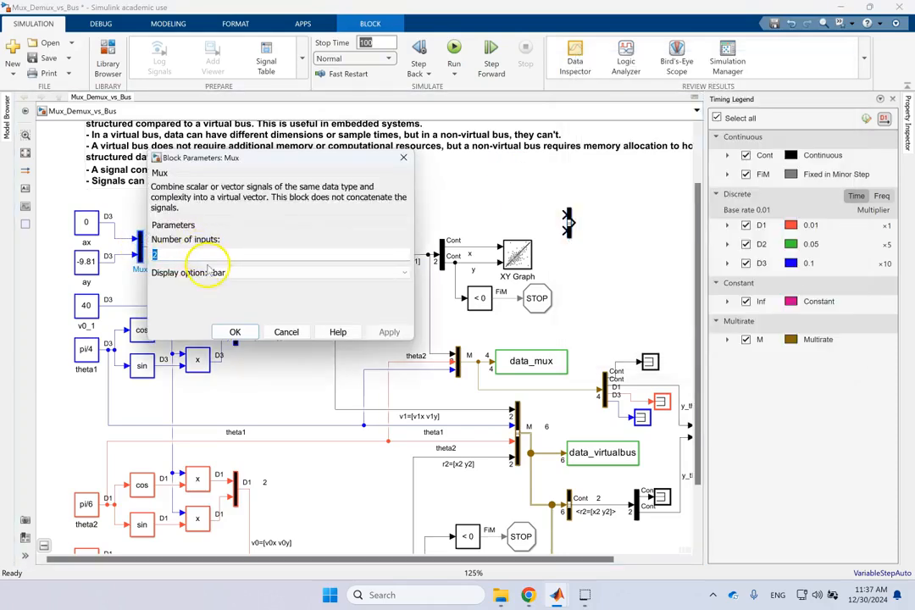
left_click(235, 331)
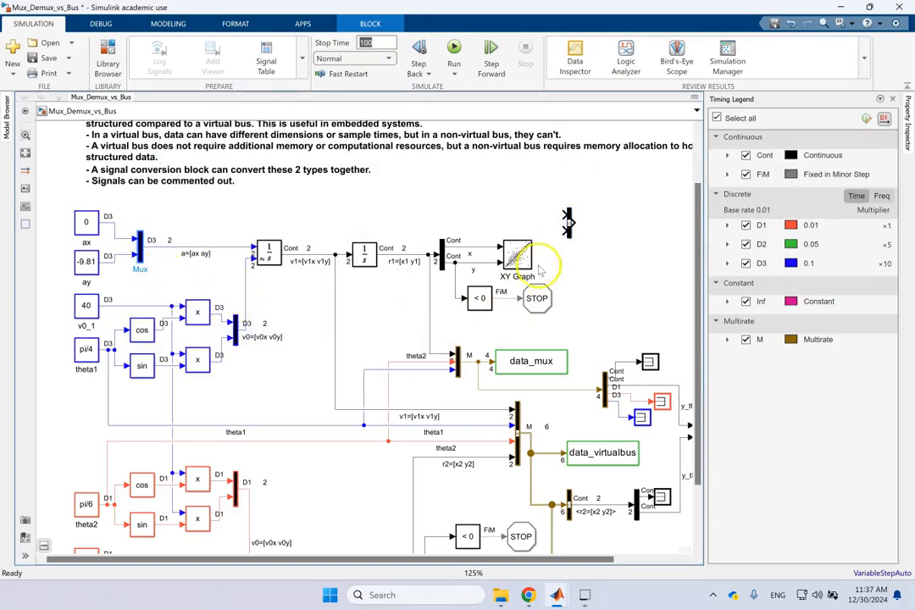
Examine the new Bus Creator's named elements signal1 and signal2 and its options for finding, reordering, adding and removing signals.
double_click(568, 222)
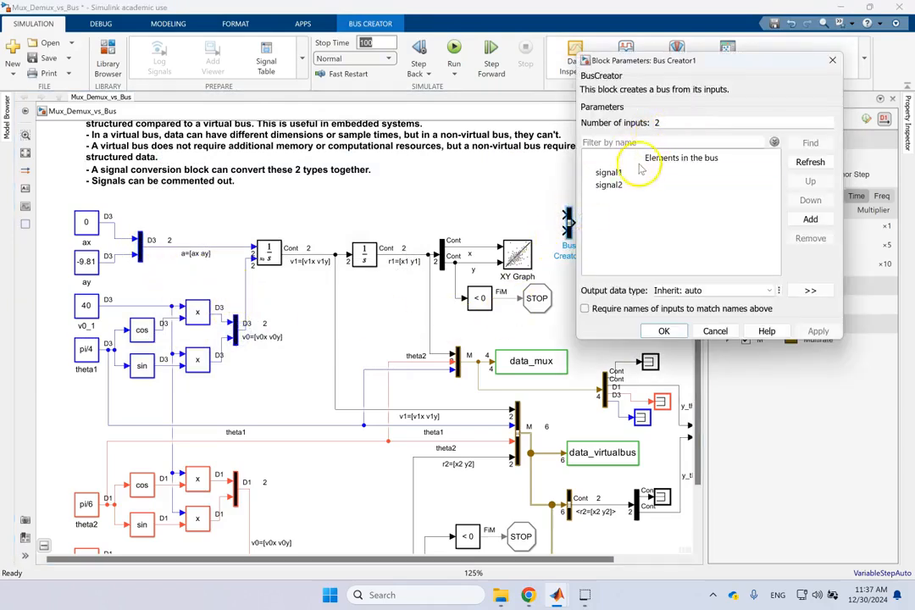
left_click(608, 172)
left_click(611, 185)
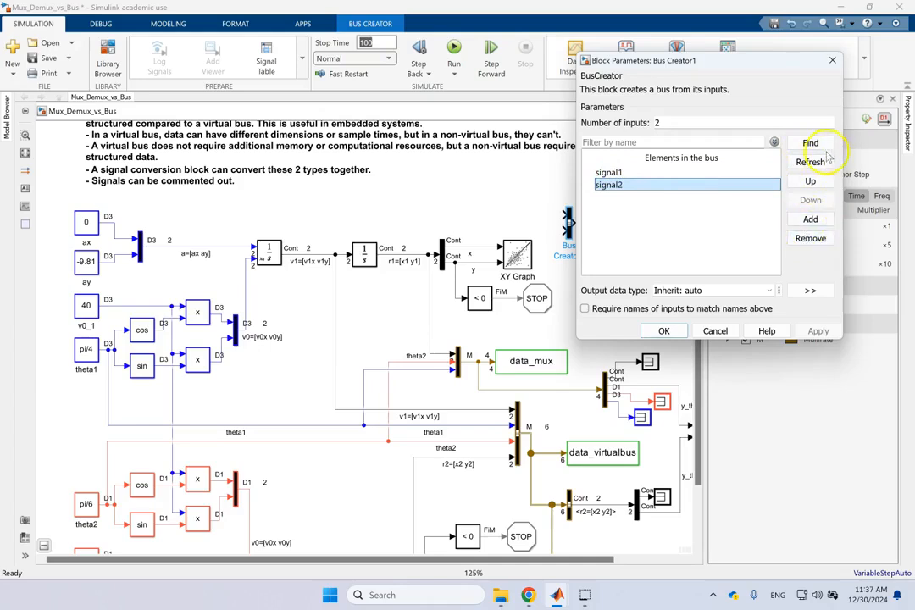
left_click(739, 139)
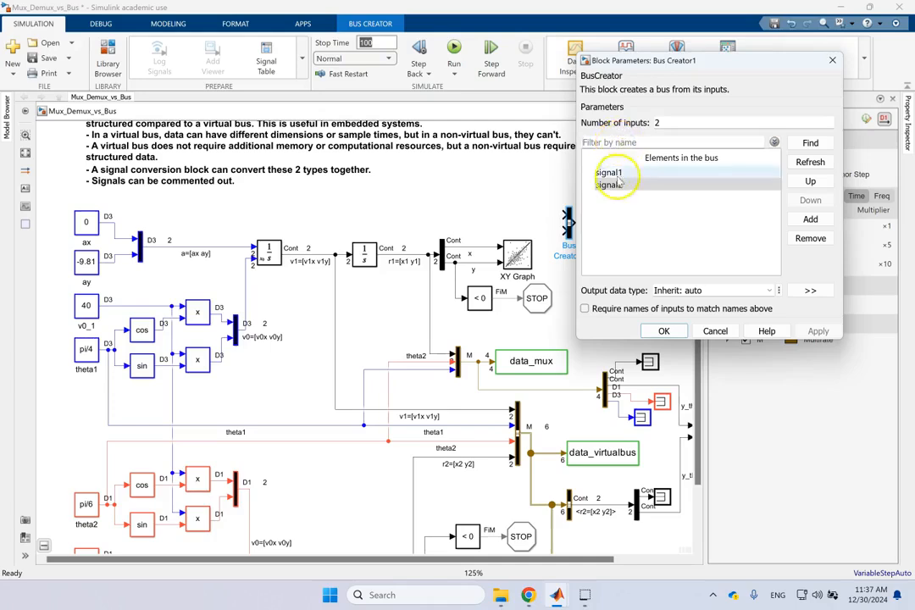
left_click(811, 148)
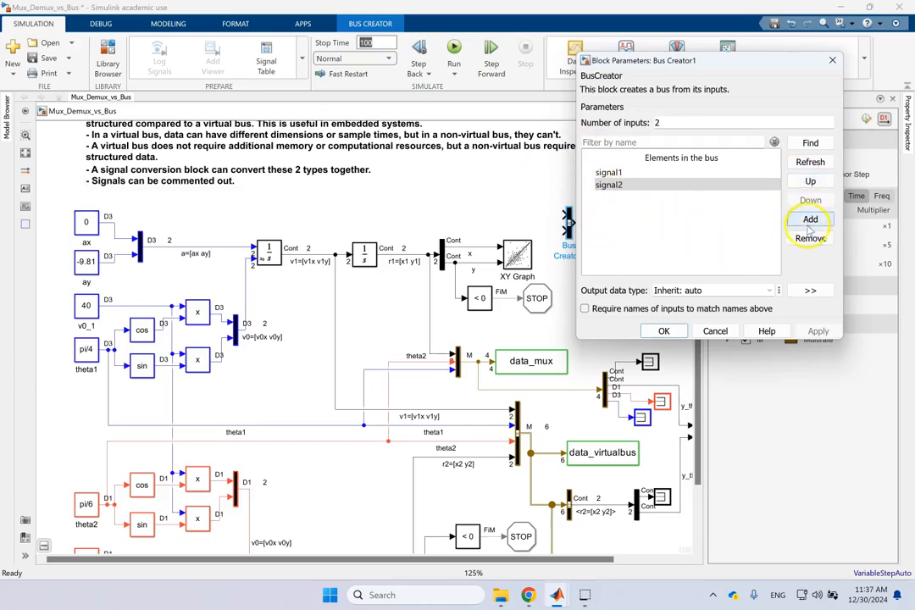
left_click(663, 331)
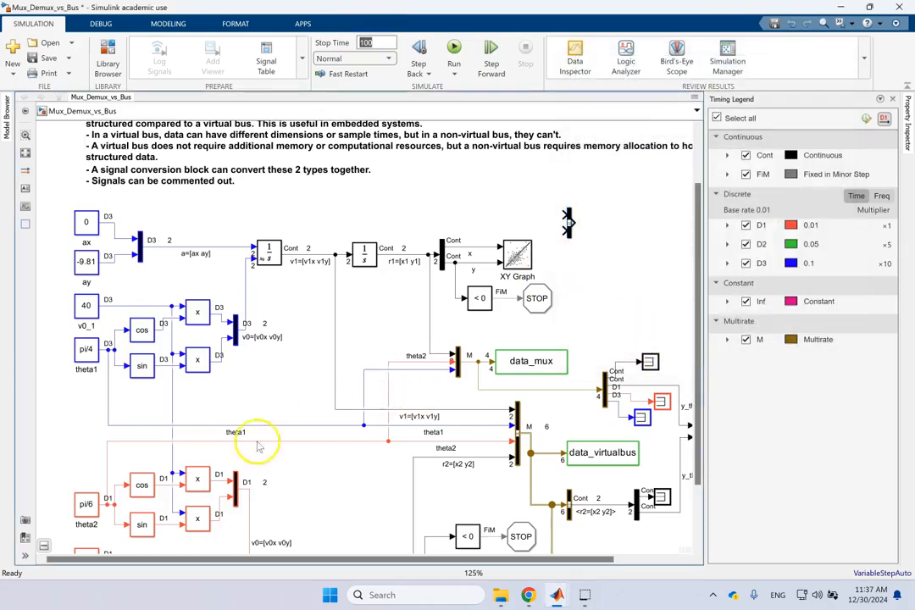
Review the whole model, including the theta1 branch, the theta2 branch and the bus section.
scroll(405, 434, "up", 1)
scroll(405, 434, "down", 3)
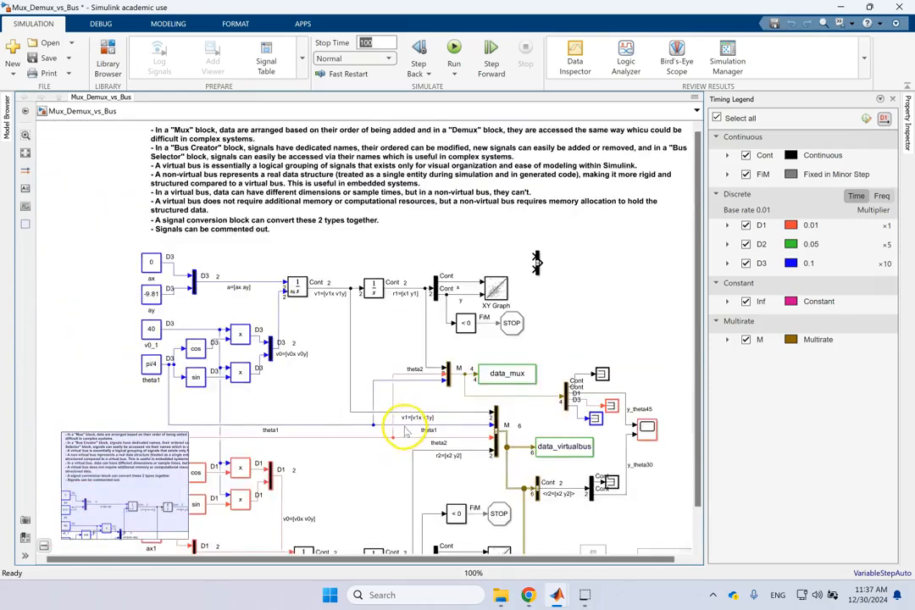
key("space")
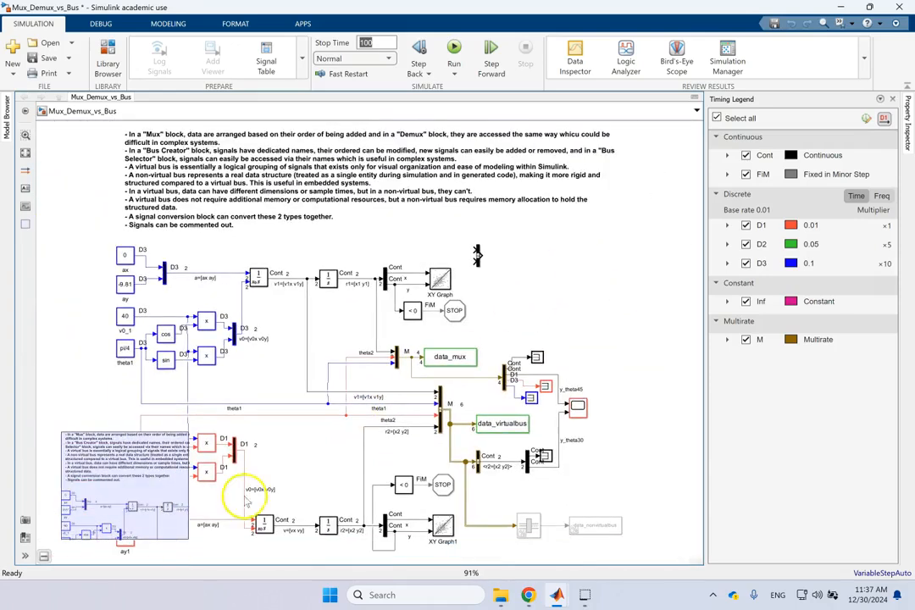
left_click(66, 380)
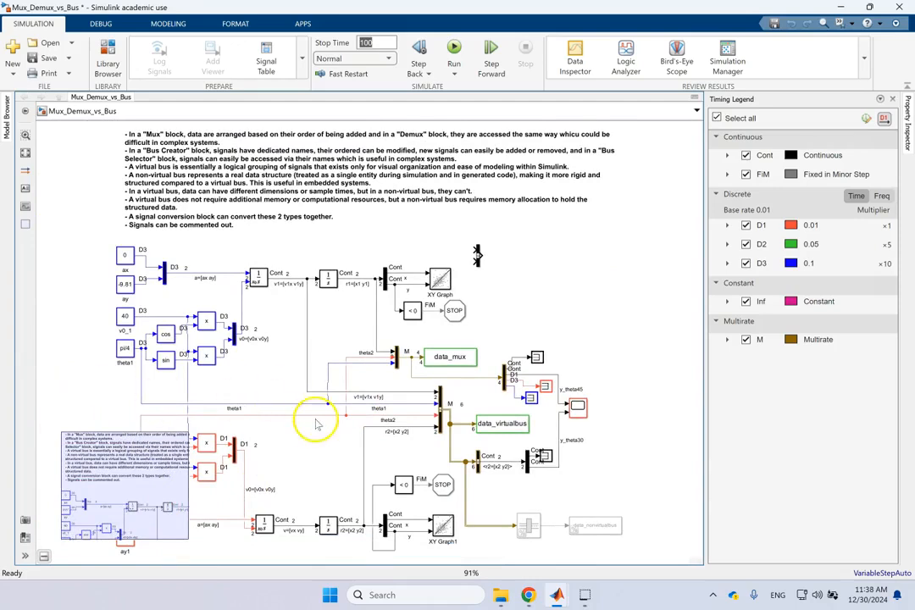
scroll(318, 420, "up", 2)
scroll(327, 419, "down", 4)
scroll(246, 439, "down", 1)
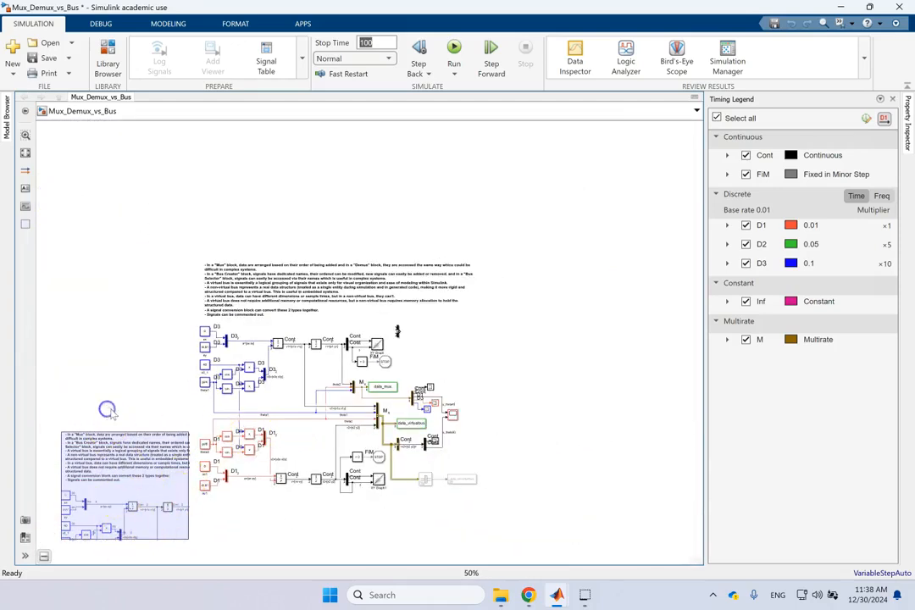
left_click(121, 457)
left_click_drag(128, 455, 9, 266)
left_click(616, 419)
key("space")
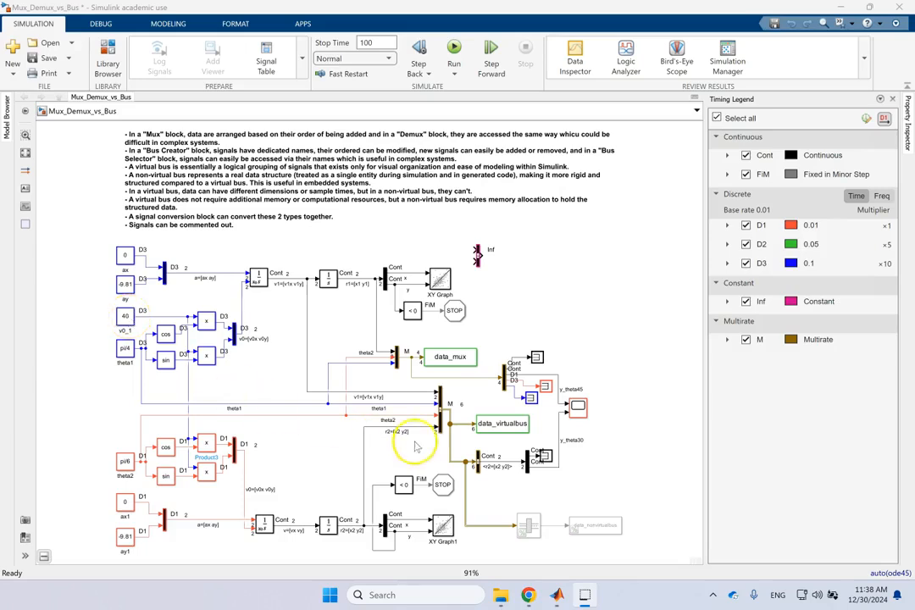
Trace the theta1, theta2 and r2=[x2 y2] signals feeding the Bus Creator that drives data_virtualbus.
scroll(439, 398, "up", 2)
scroll(447, 400, "up", 3)
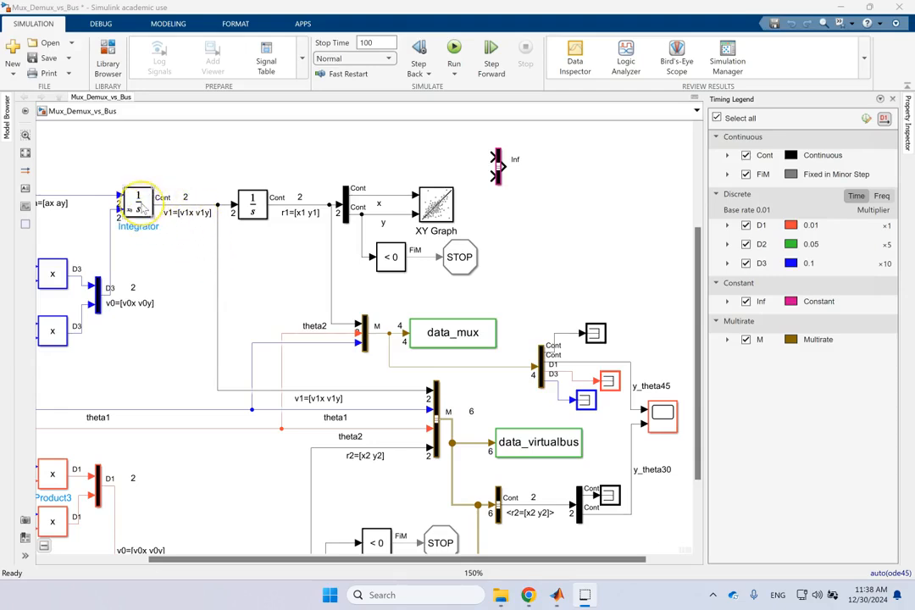
left_click(231, 409)
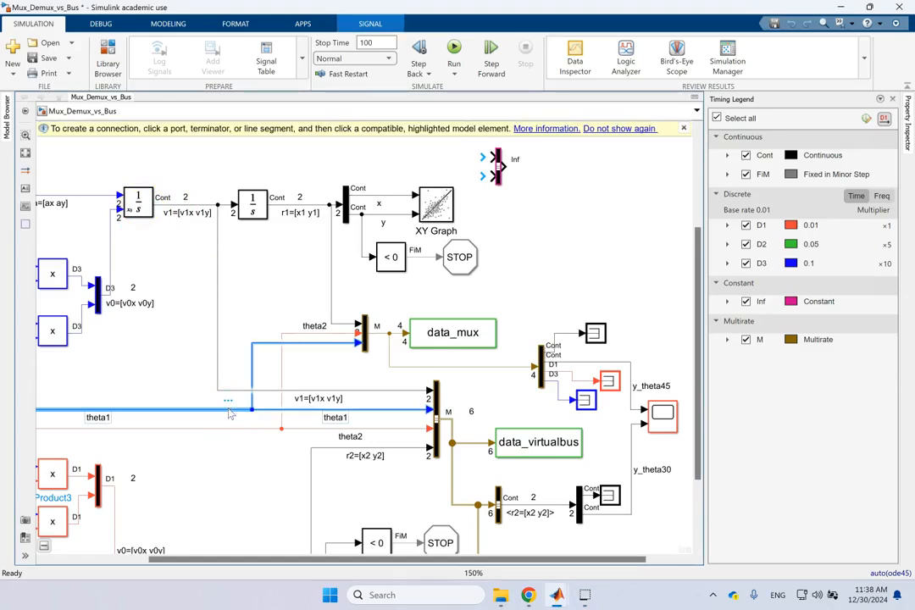
left_click(233, 429)
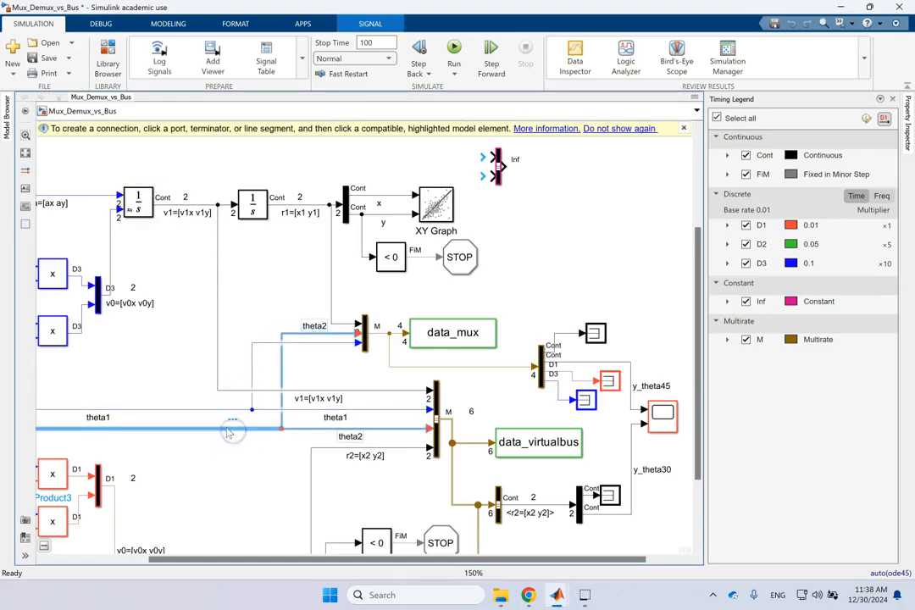
left_click(311, 475)
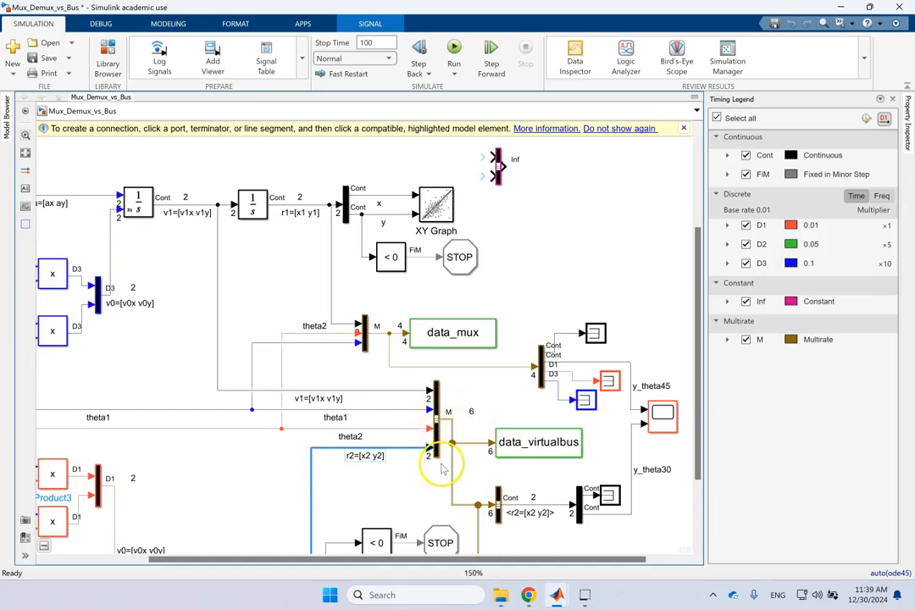
Check the Signal Dimensions option among the model's information overlays.
left_click(99, 24)
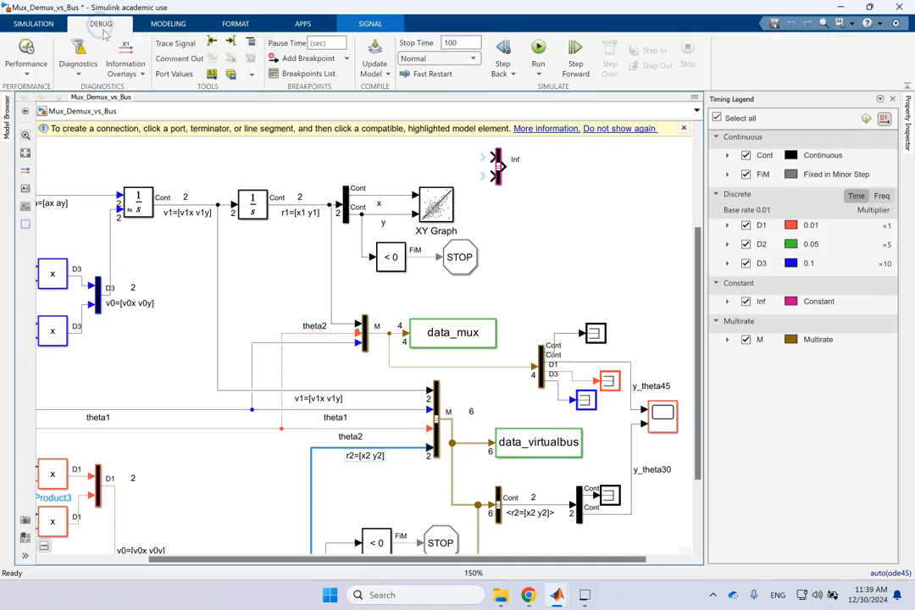
left_click(138, 75)
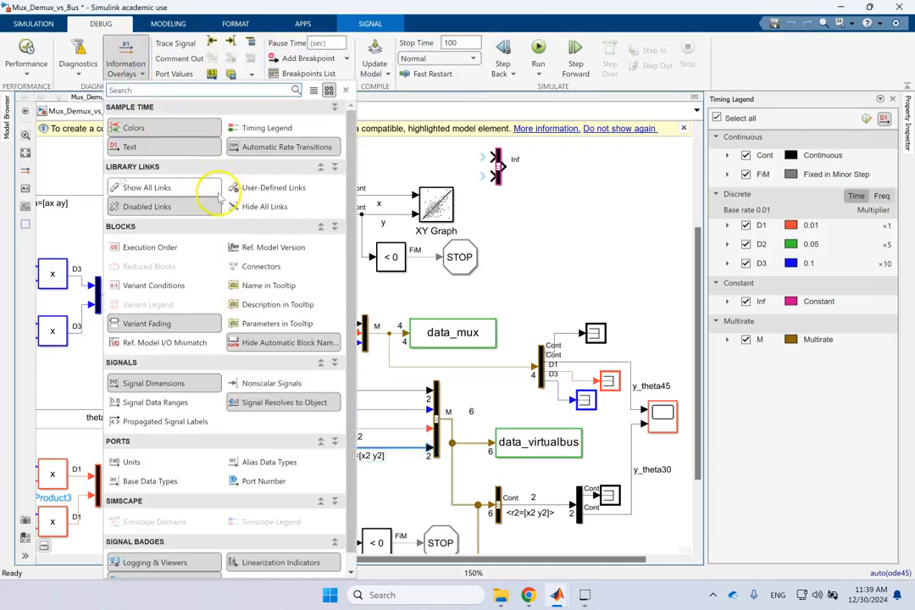
left_click(178, 383)
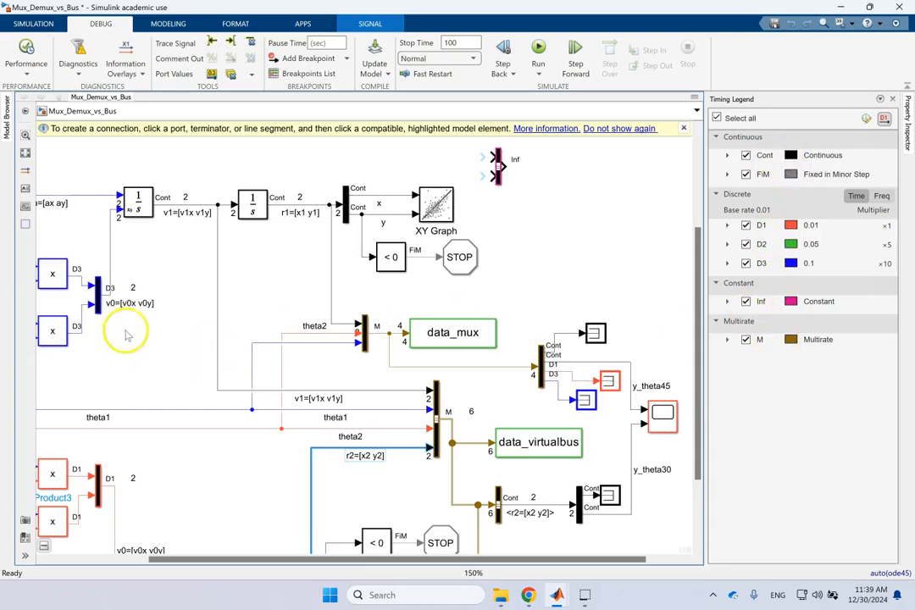
Examine the ax1 constant feeding the second projectile branch of the model.
scroll(149, 320, "up", 1)
scroll(151, 322, "down", 2)
scroll(148, 322, "down", 3)
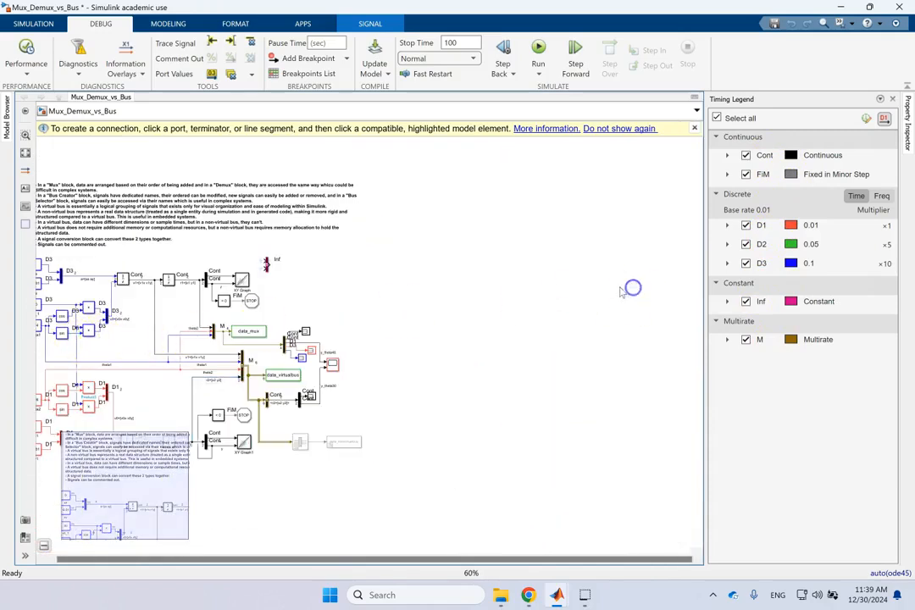
scroll(634, 288, "up", 2)
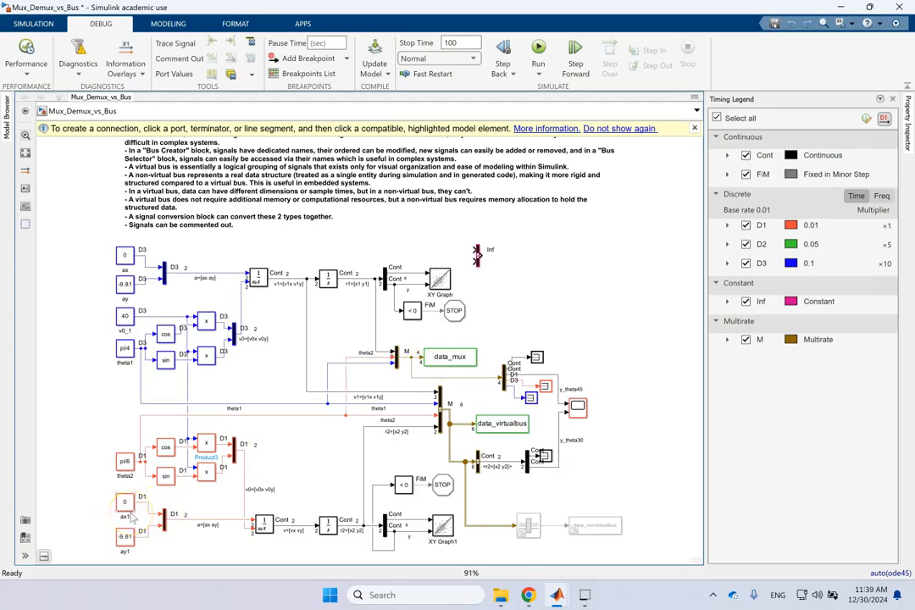
left_click(129, 510)
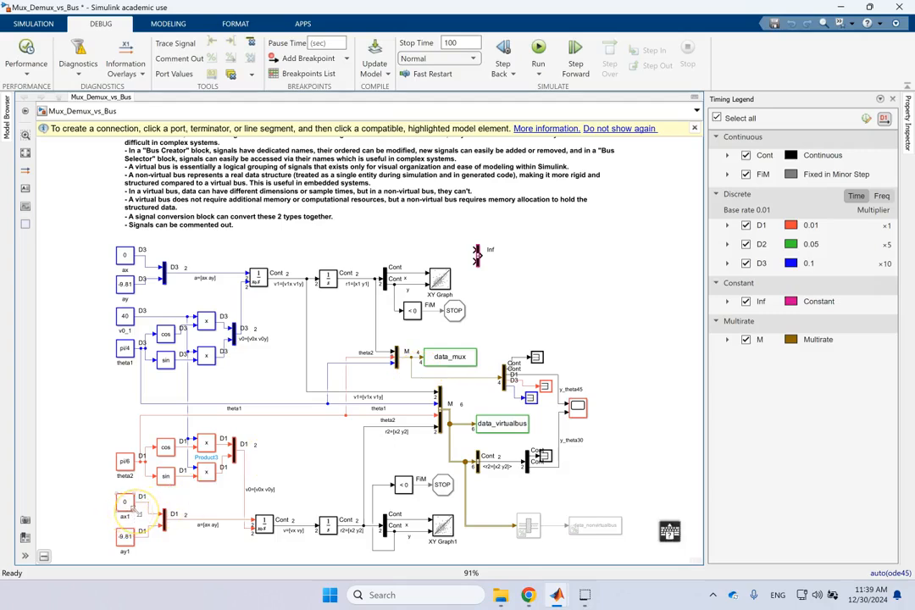
Dismiss the connection hint and examine the data_virtualbus block and the Bus Selector branch below it.
left_click(694, 128)
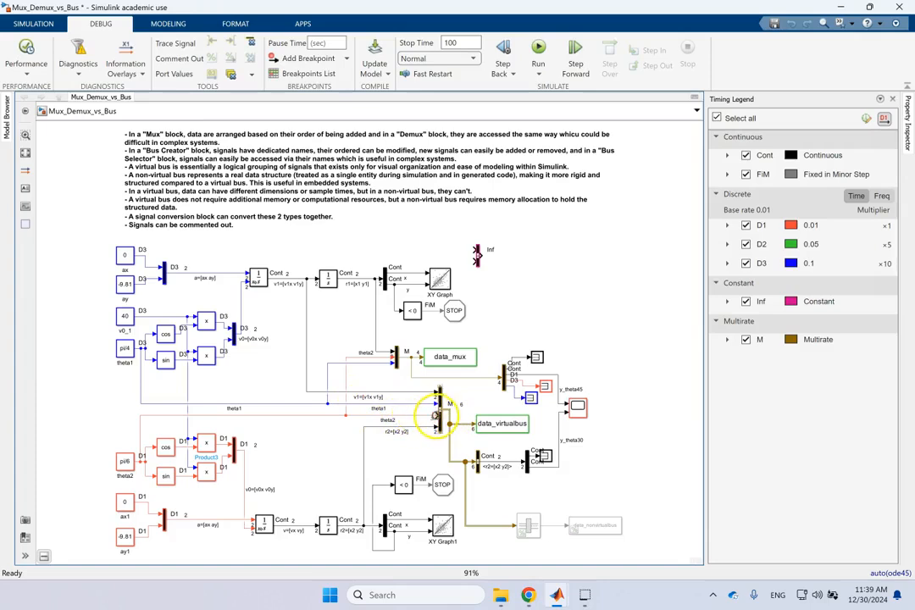
left_click(502, 425)
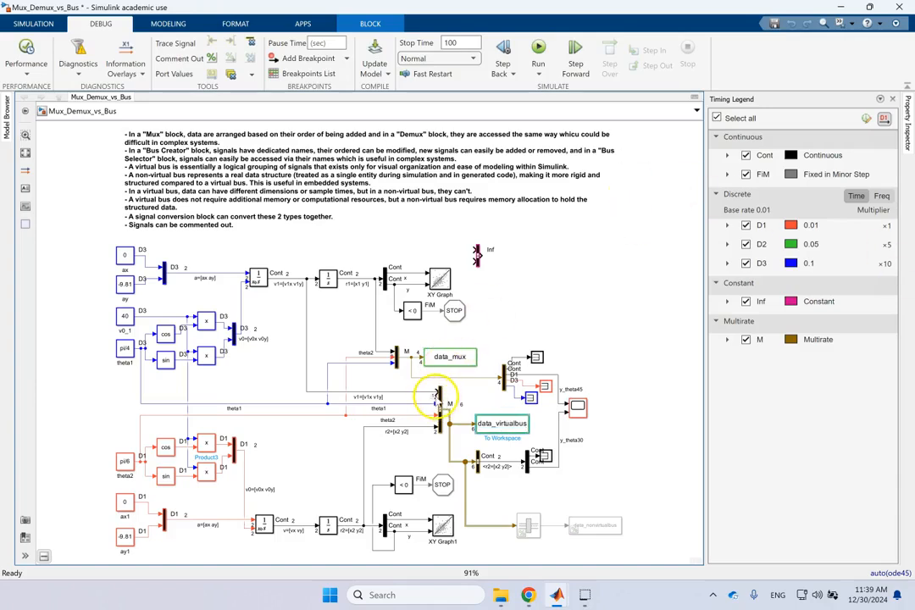
scroll(490, 487, "up", 1)
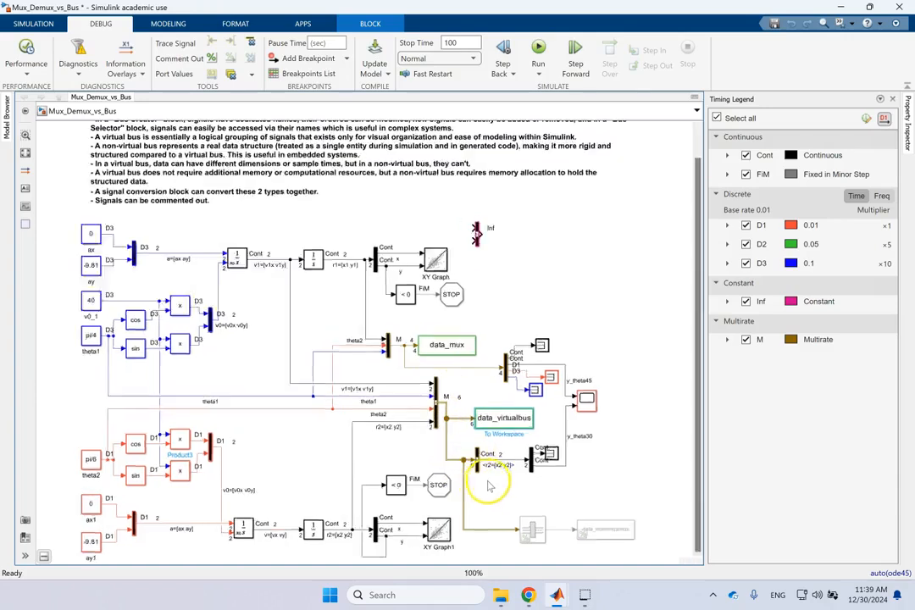
scroll(488, 485, "up", 3)
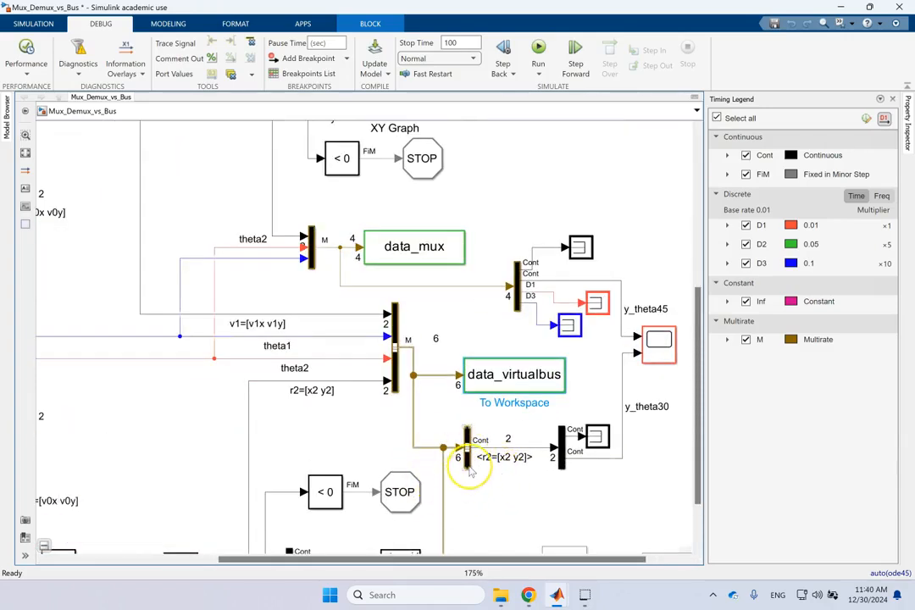
scroll(466, 469, "down", 3)
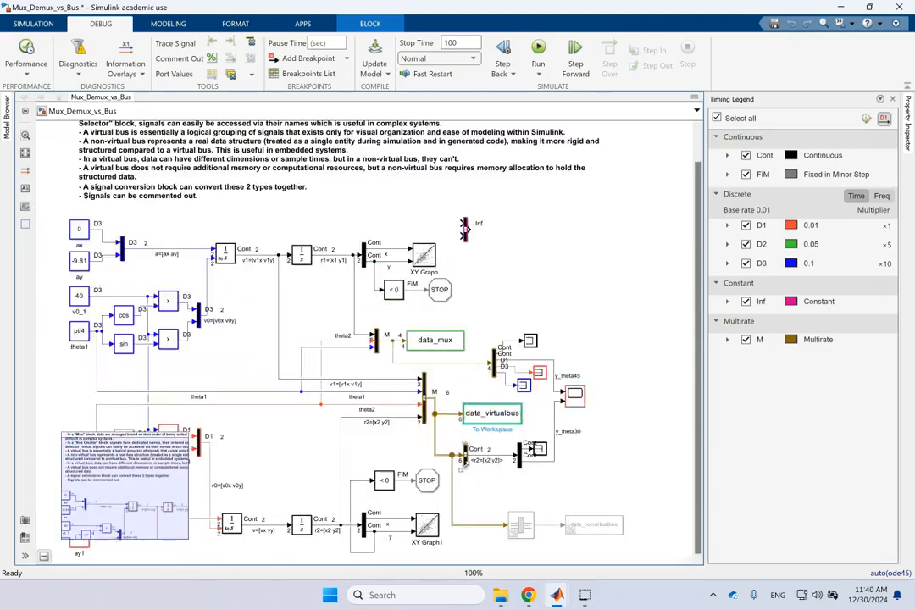
scroll(464, 487, "up", 1)
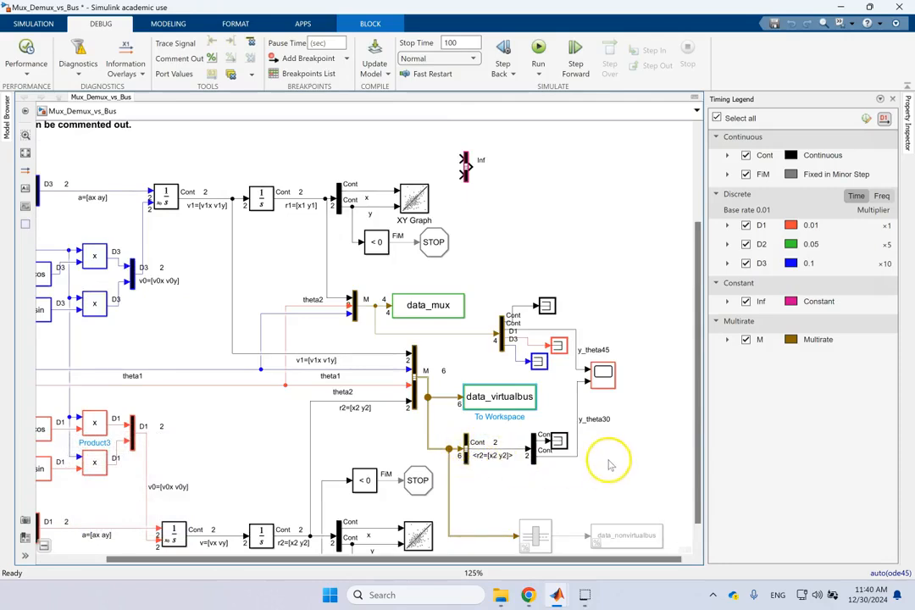
Trace the y_theta30 and v1=[v1x v1y] signals, and compare the y_theta45 and y_theta30 curves in the Scope.
left_click(607, 382)
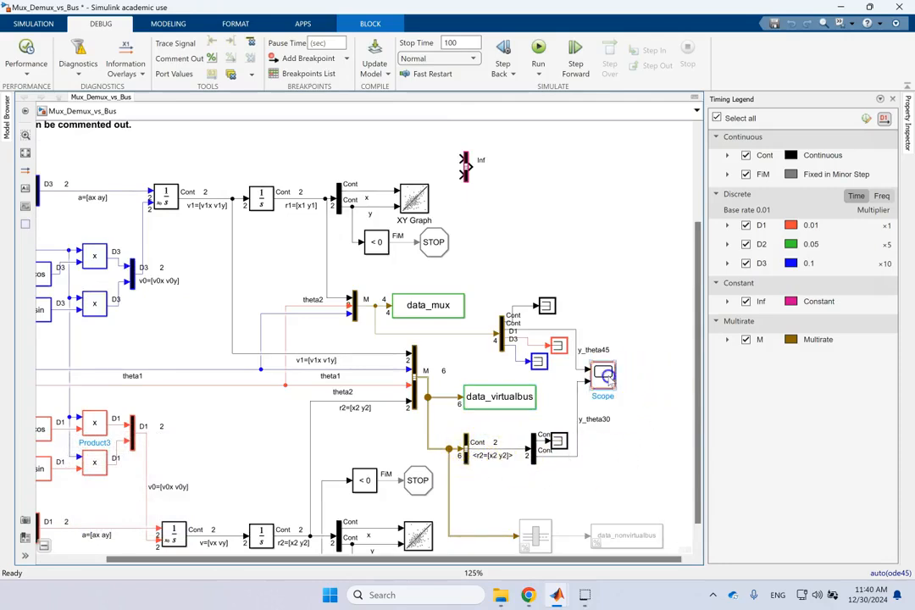
left_click(620, 463)
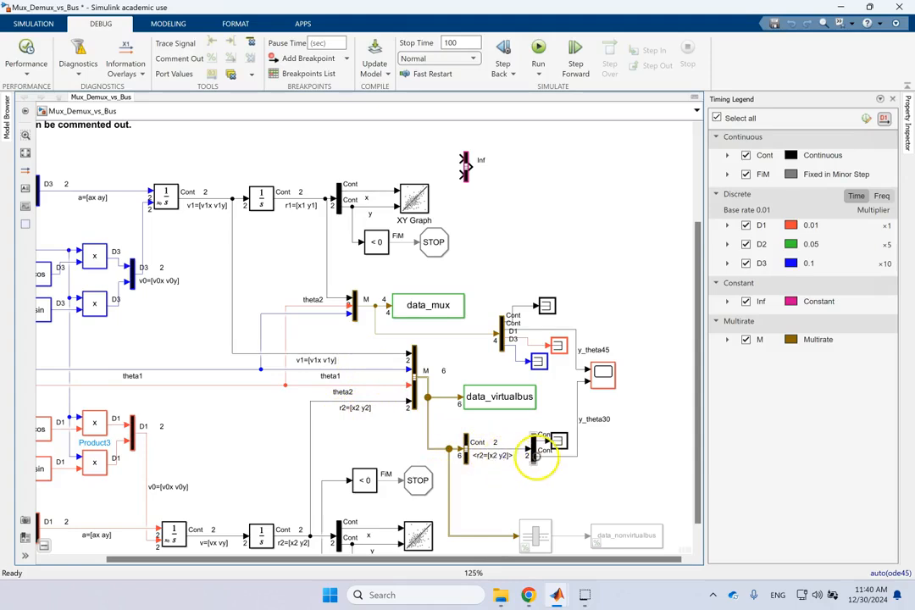
left_click(569, 458)
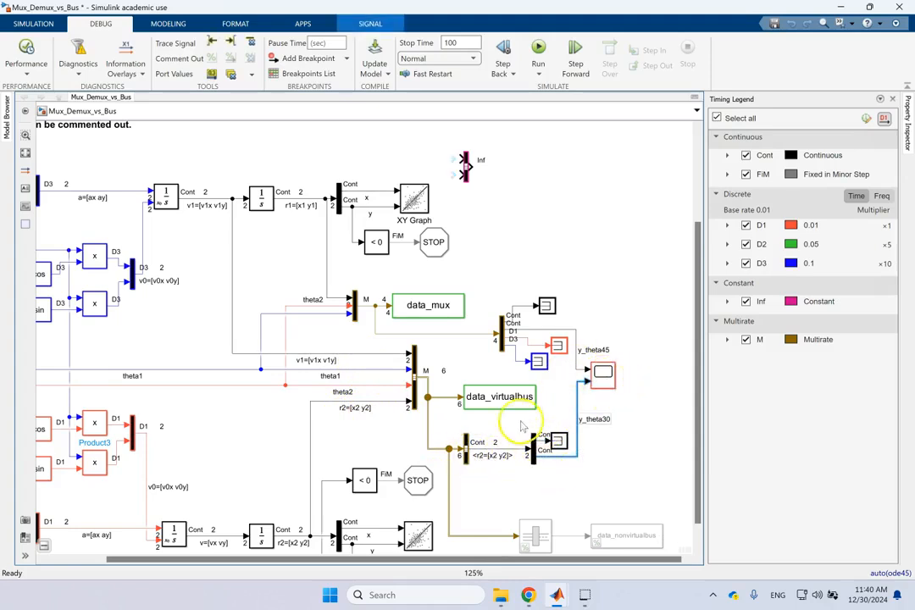
left_click(220, 200)
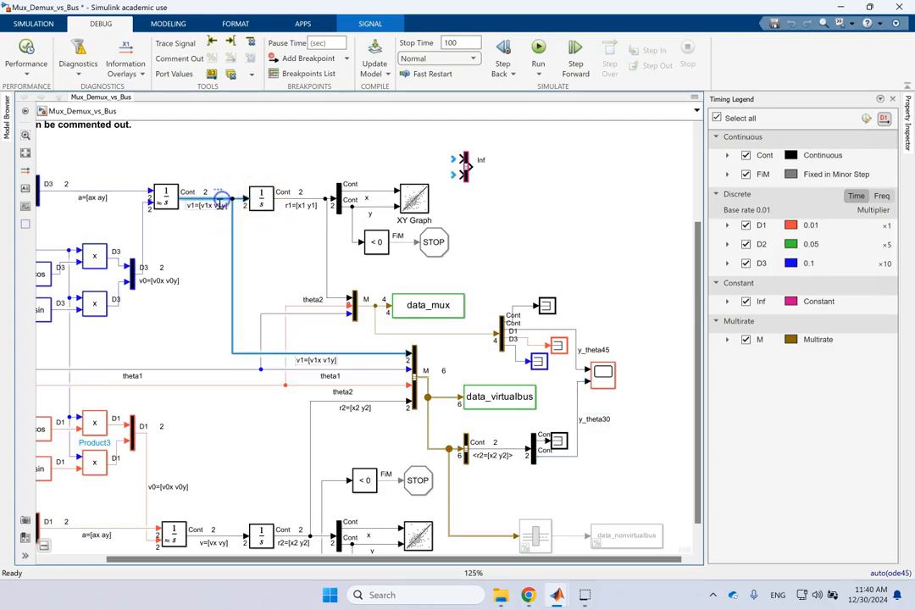
left_click(603, 374)
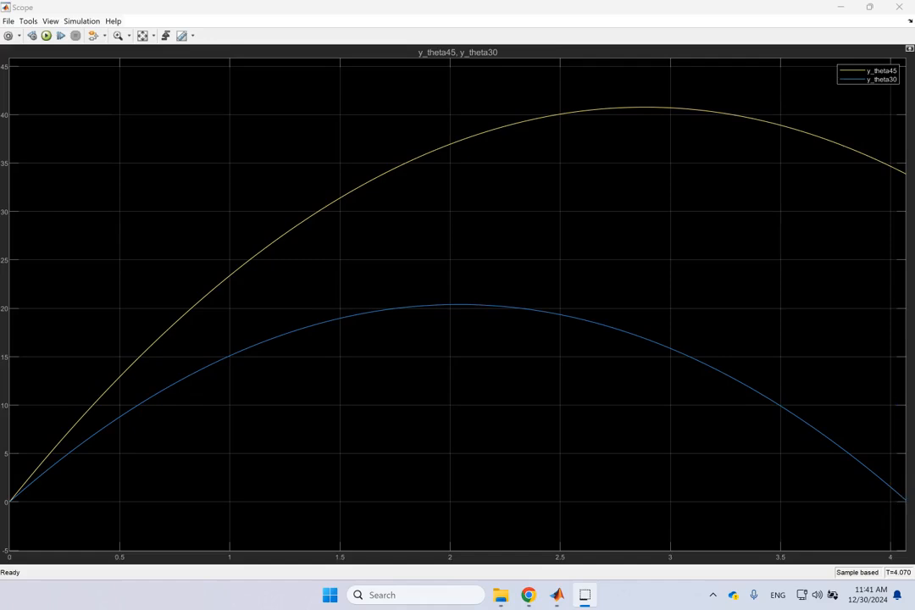
left_click(897, 9)
Examine the Stop Simulation block driven by the less-than-zero comparison in the first projectile branch.
left_click(466, 232)
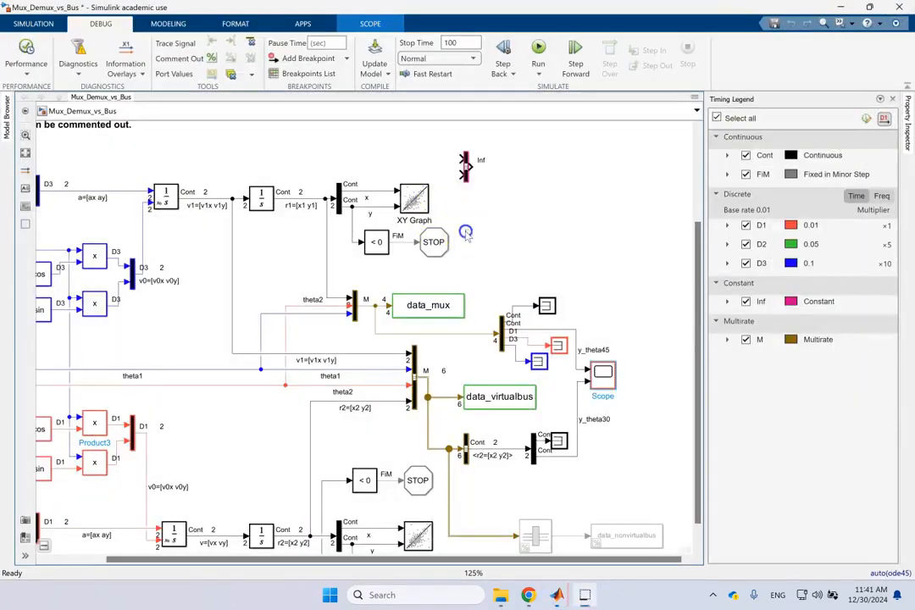
left_click(446, 242)
left_click(499, 242)
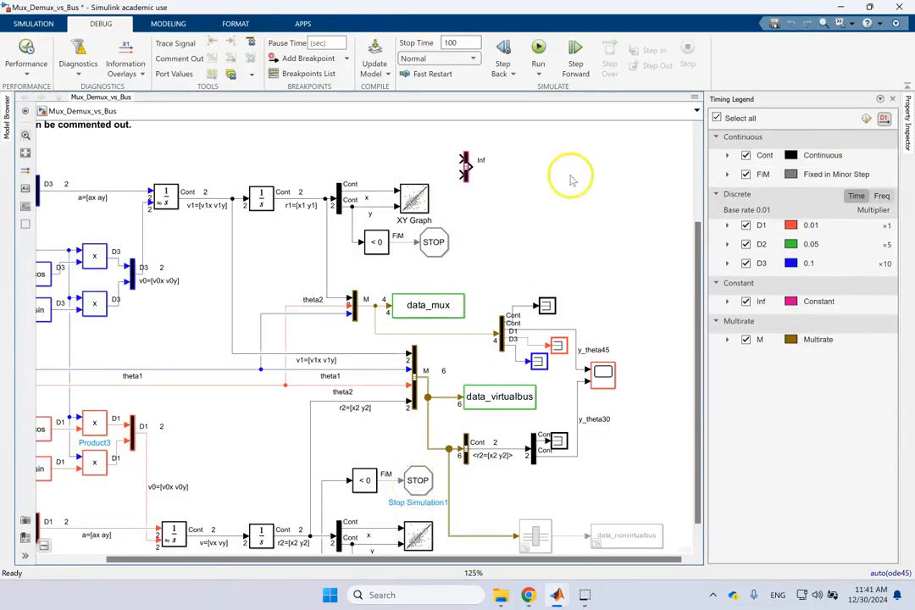
left_click(442, 239)
left_click(536, 224)
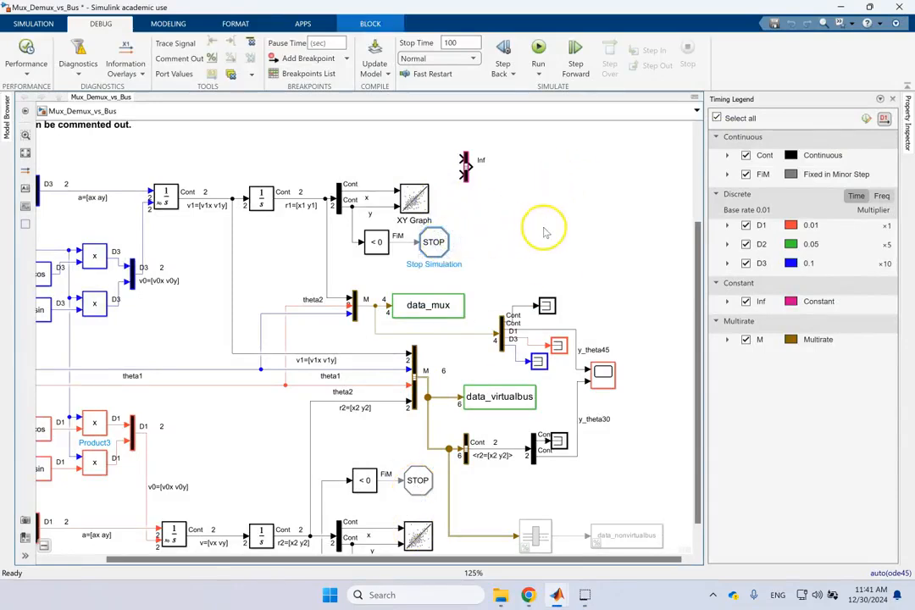
left_click(542, 250)
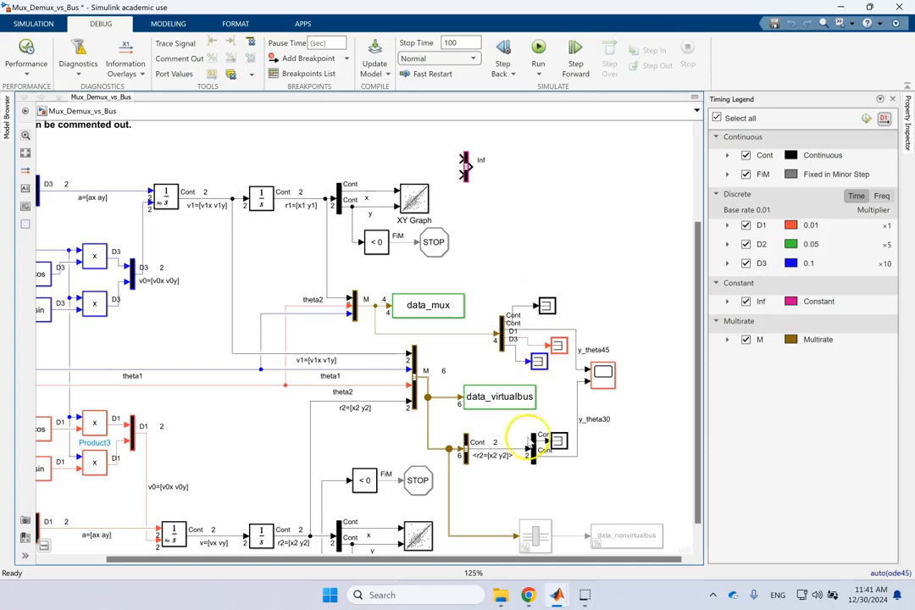
Trace r2=[x2 y2] into the Bus Creator and inspect the Bus Selector's elements, including the Add to output option for theta2.
scroll(405, 450, "up", 1)
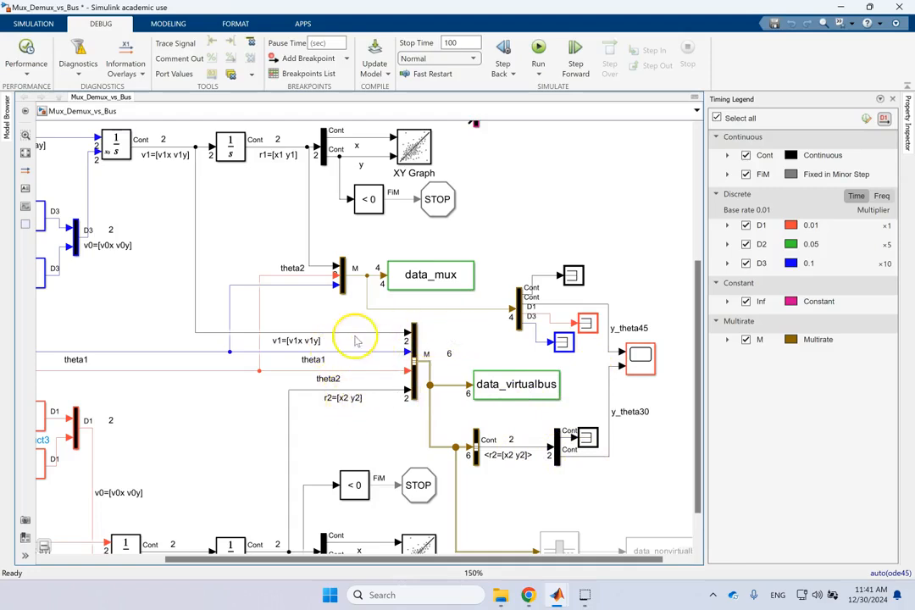
left_click(371, 391)
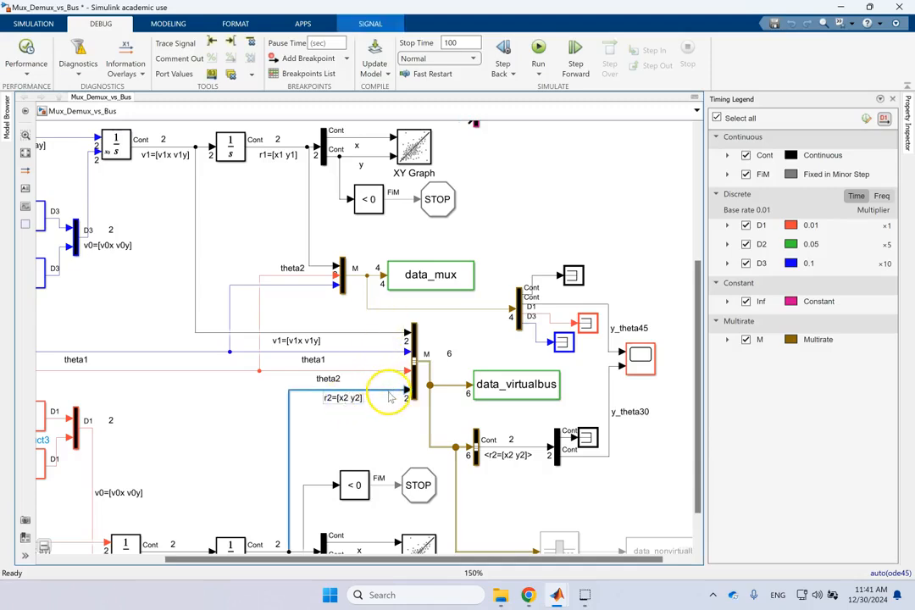
left_click(570, 215)
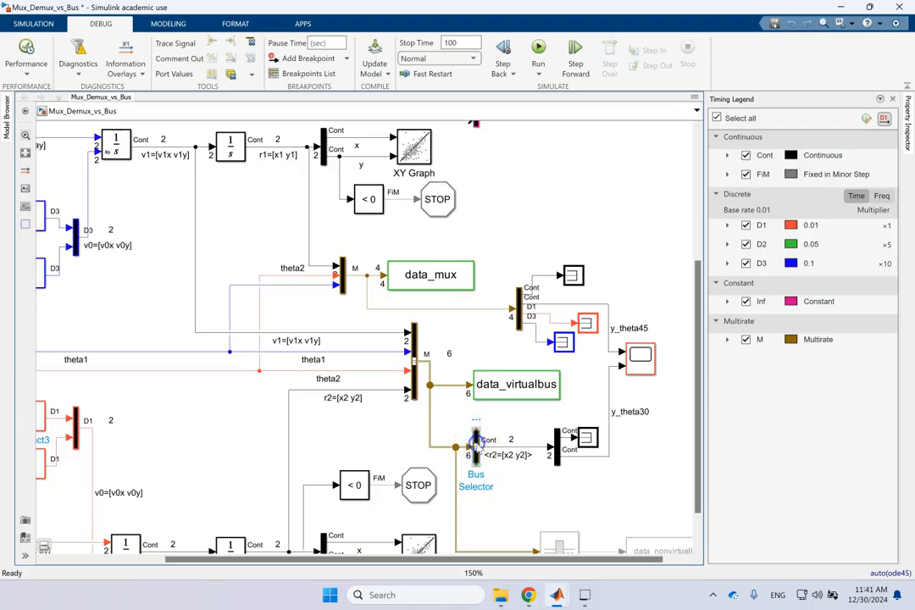
double_click(475, 440)
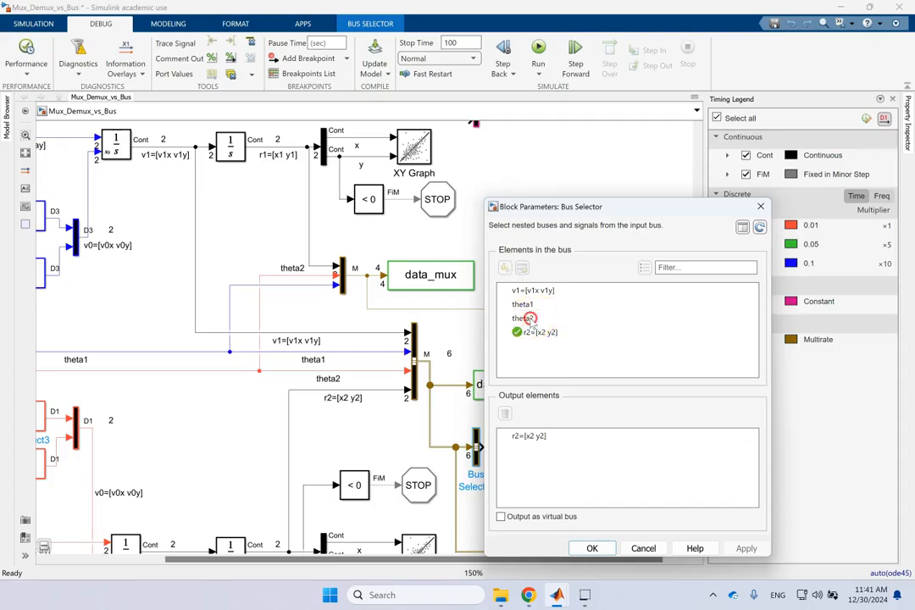
right_click(529, 319)
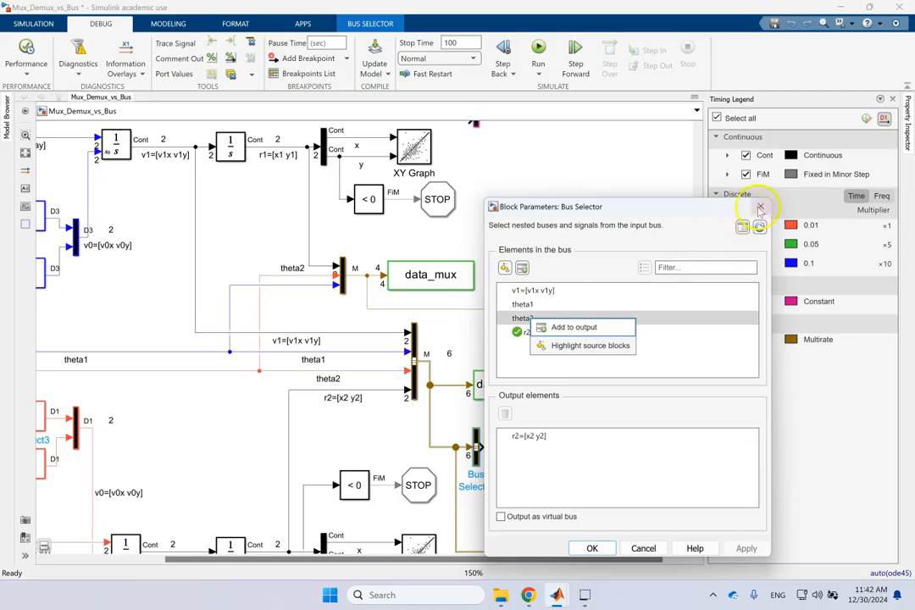
left_click(623, 198)
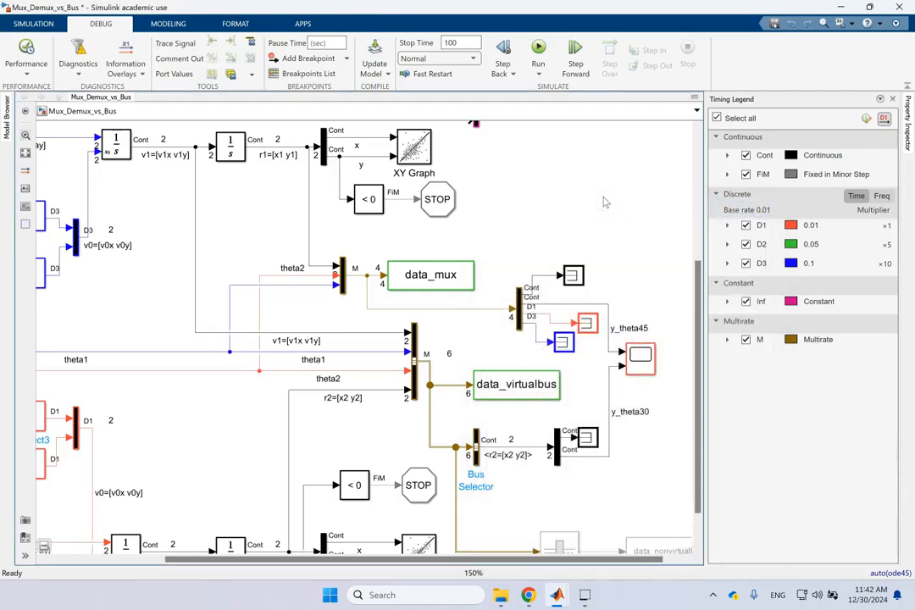
Inspect the number of inputs and element list of the unconnected Bus Creator beside the XY Graph.
scroll(462, 185, "up", 1)
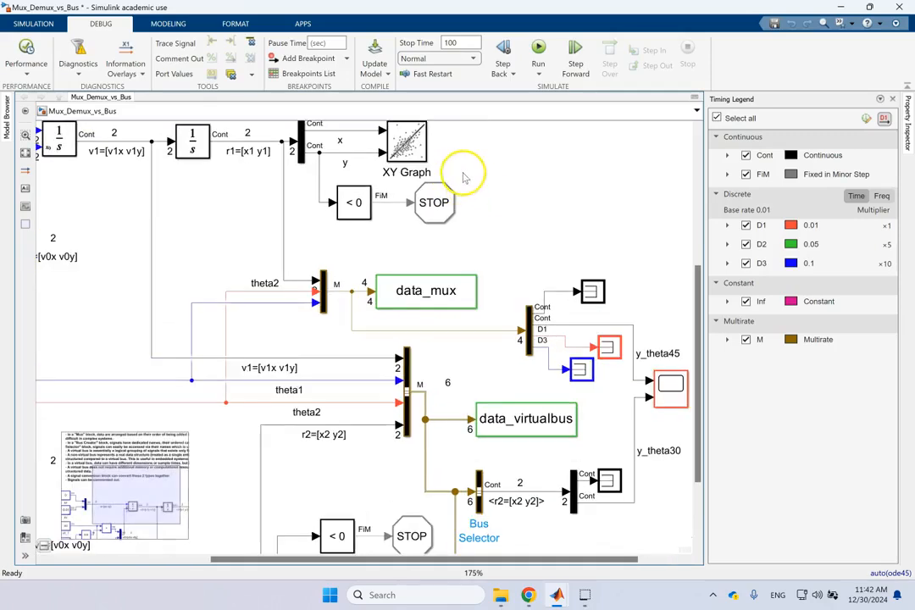
key("space")
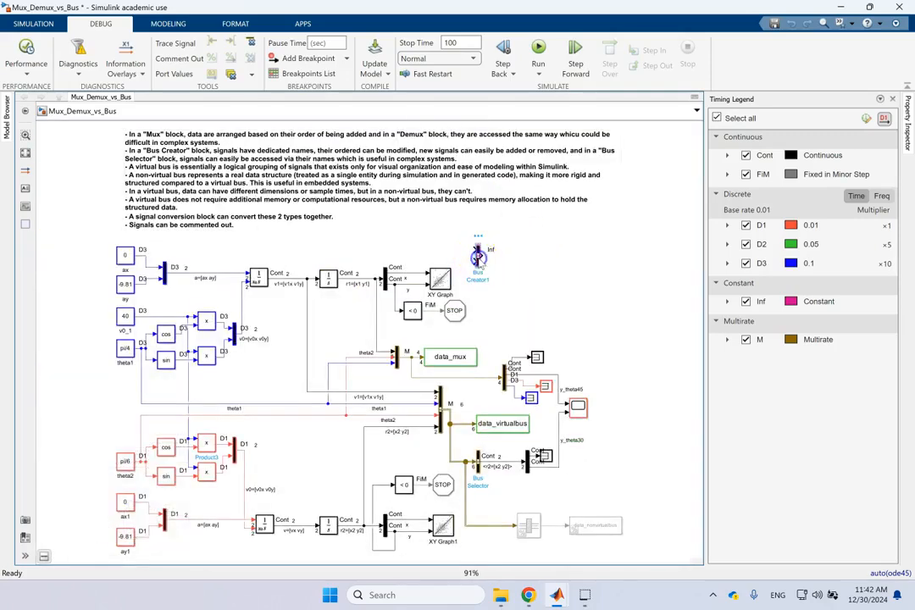
double_click(477, 254)
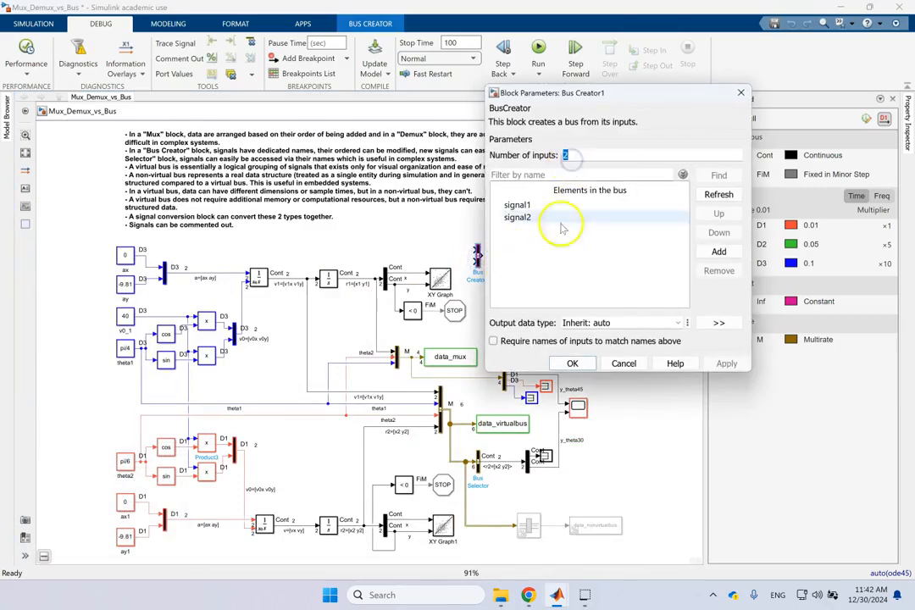
left_click(562, 364)
Delete the unconnected Bus Creator block beside the XY Graph.
left_click_drag(500, 282, 468, 233)
left_click(553, 312)
left_click_drag(520, 294, 474, 239)
key("Delete")
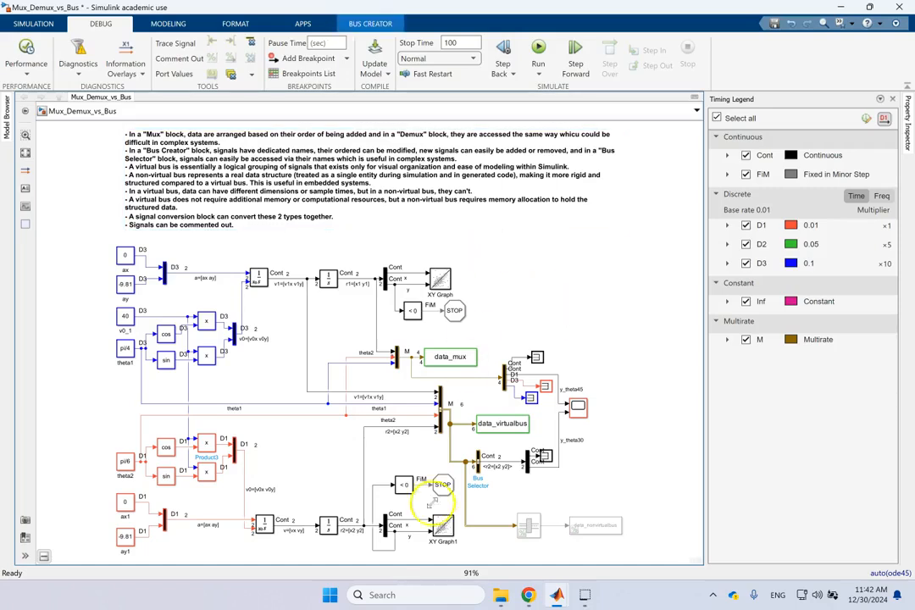
Rename the velocity signal between the two integrators of the second projectile branch to v2=[v2x v2y].
scroll(339, 521, "up", 1)
scroll(379, 543, "down", 4)
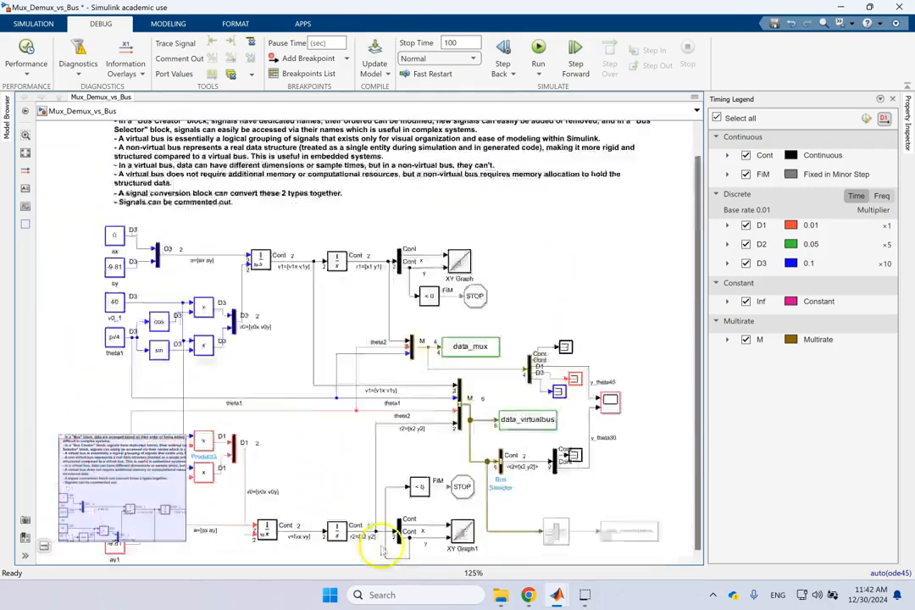
scroll(392, 546, "up", 3)
scroll(392, 548, "down", 3)
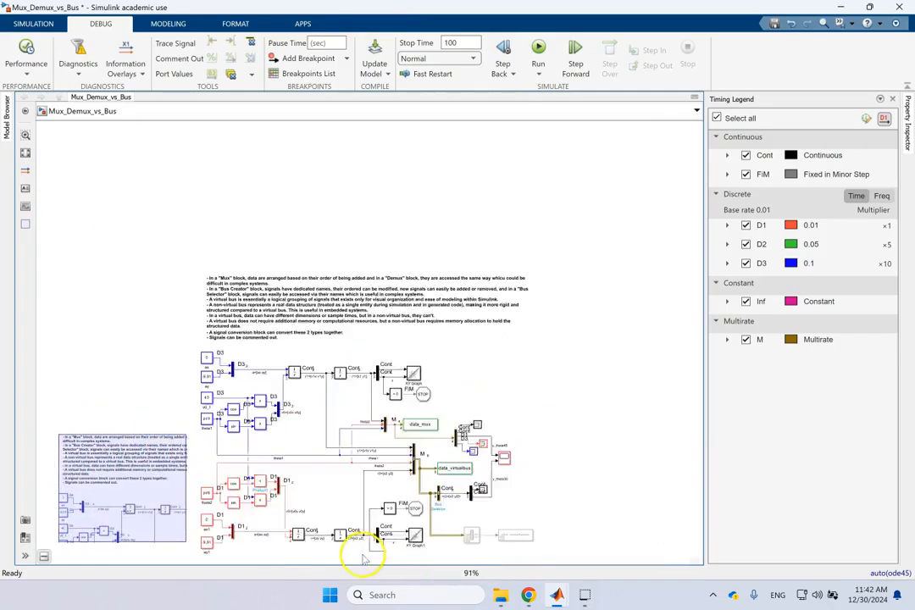
scroll(364, 542, "up", 6)
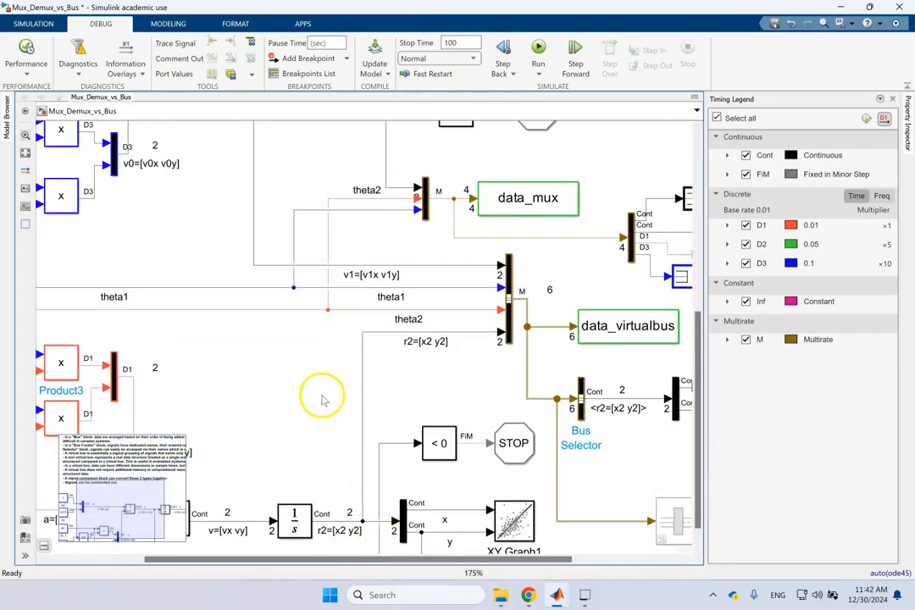
scroll(324, 397, "down", 3)
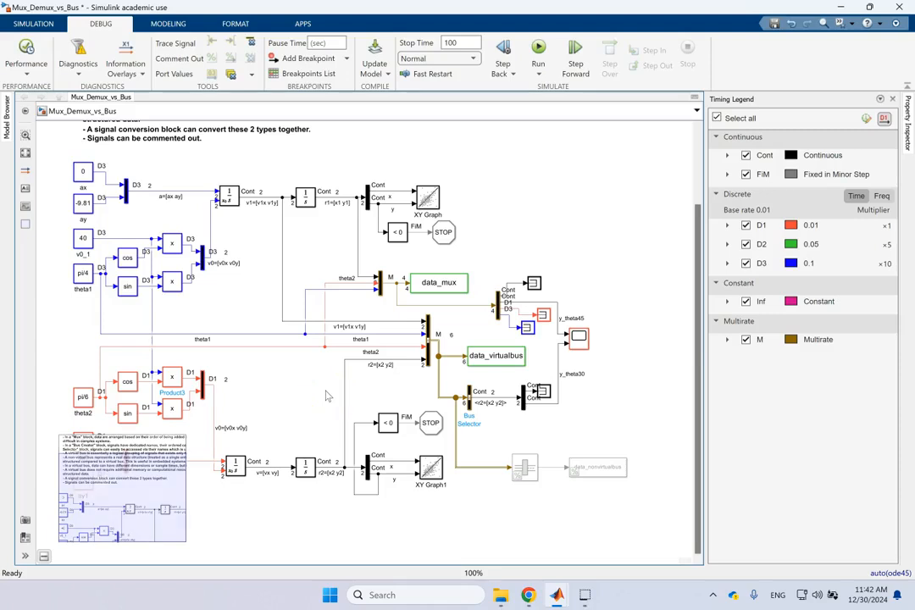
key("ctrl+a")
scroll(327, 396, "down", 1)
scroll(327, 396, "down", 1)
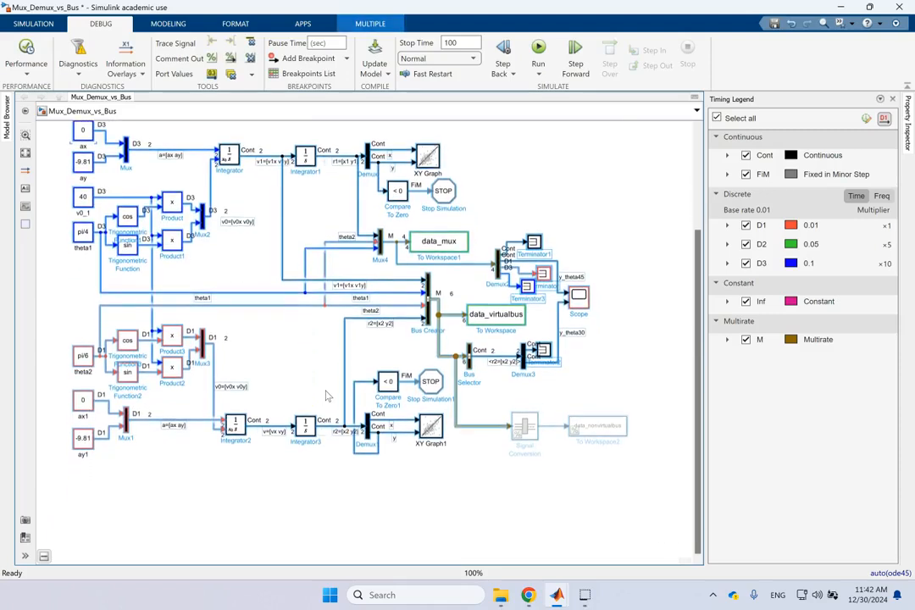
left_click(373, 497)
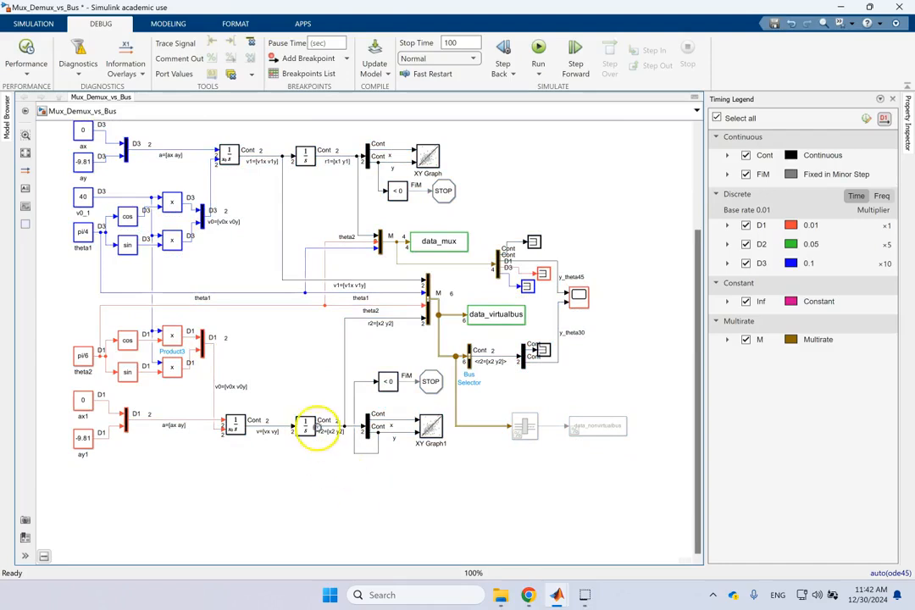
left_click(258, 431)
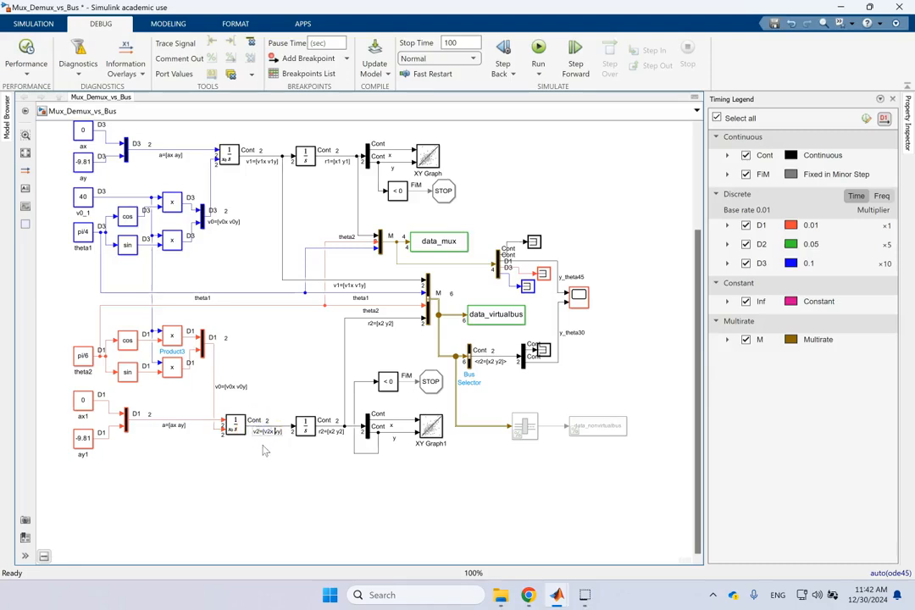
left_click(303, 488)
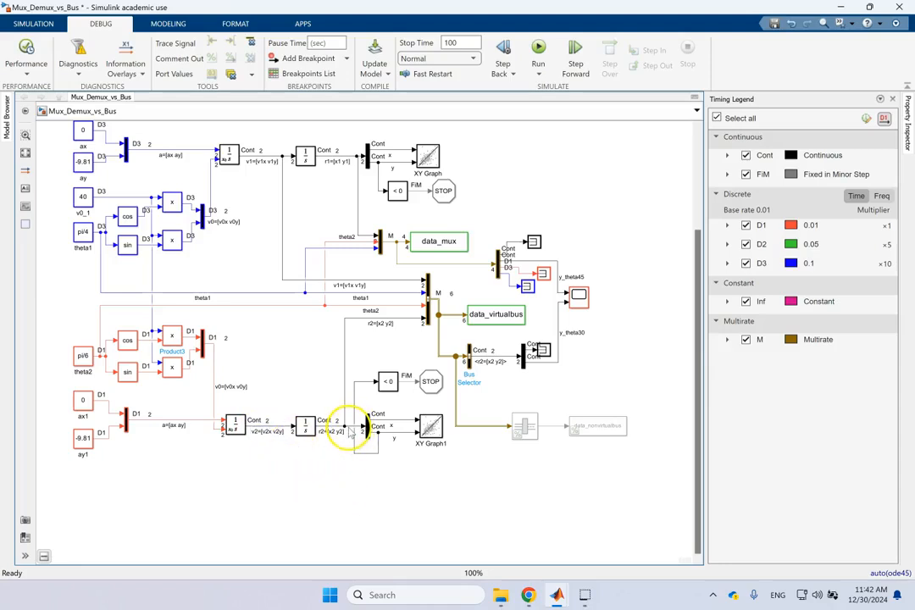
Branch the r2=[x2 y2] and v2=[v2x v2y] signals of the second projectile into two unconnected lines ending below XY Graph1.
left_click_drag(349, 431, 360, 489)
left_click(305, 485)
left_click_drag(286, 426, 391, 514)
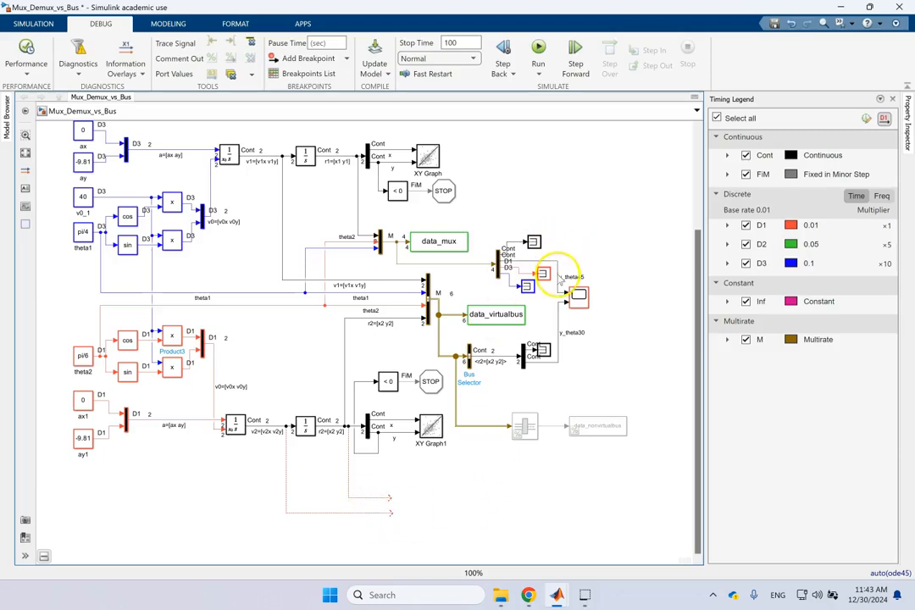
Create a bus from the two unconnected r2 and v2 branch lines below XY Graph1.
left_click_drag(413, 529, 365, 491)
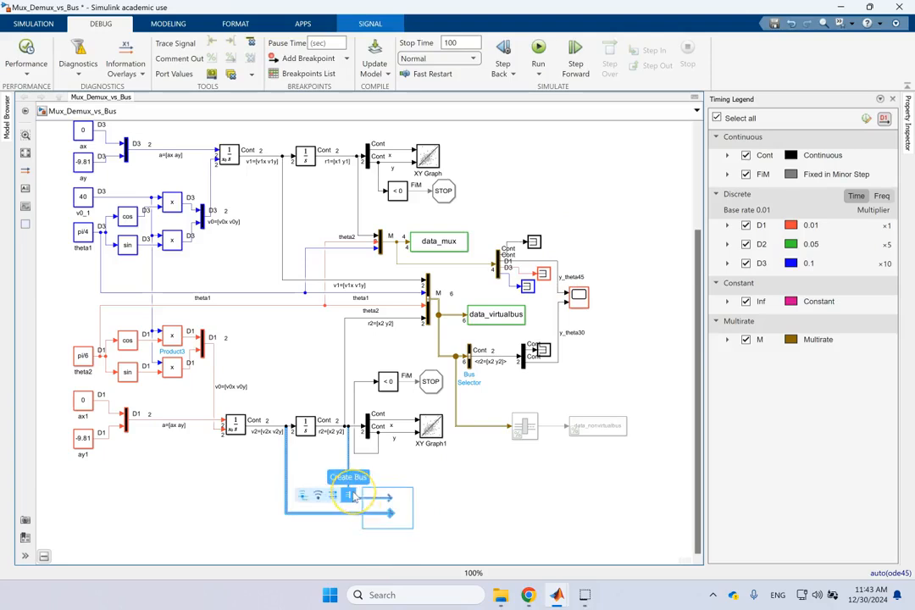
left_click(476, 493)
left_click_drag(422, 531, 361, 491)
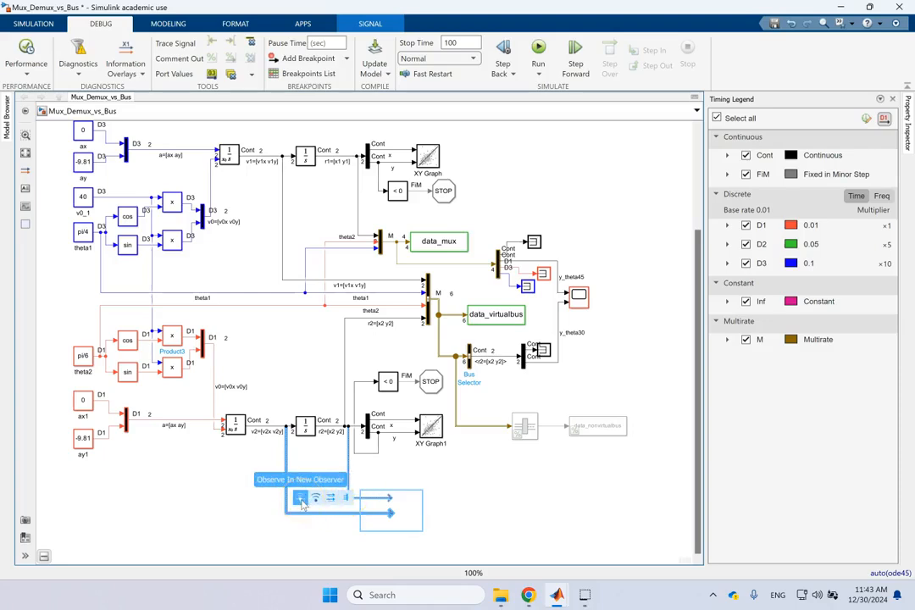
left_click(316, 498)
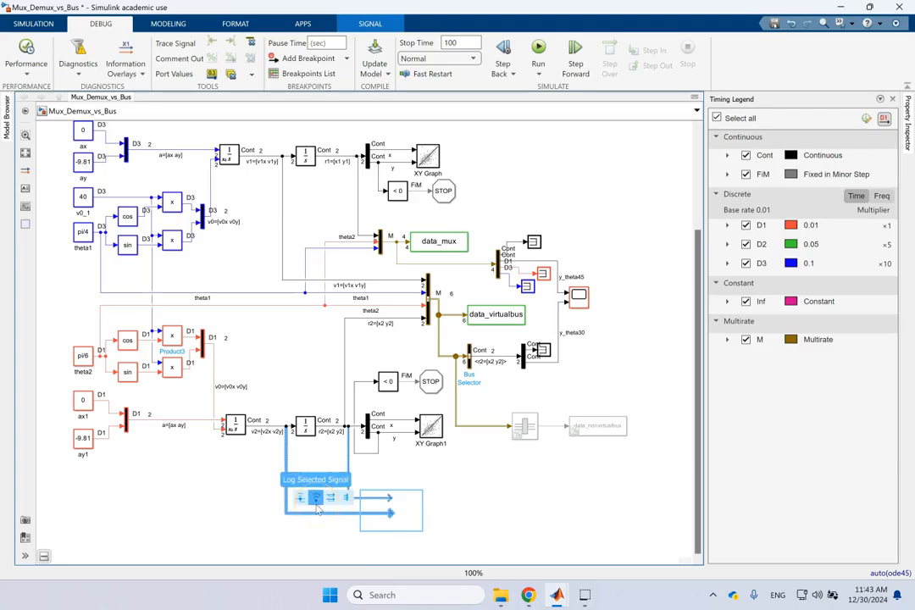
left_click(38, 296)
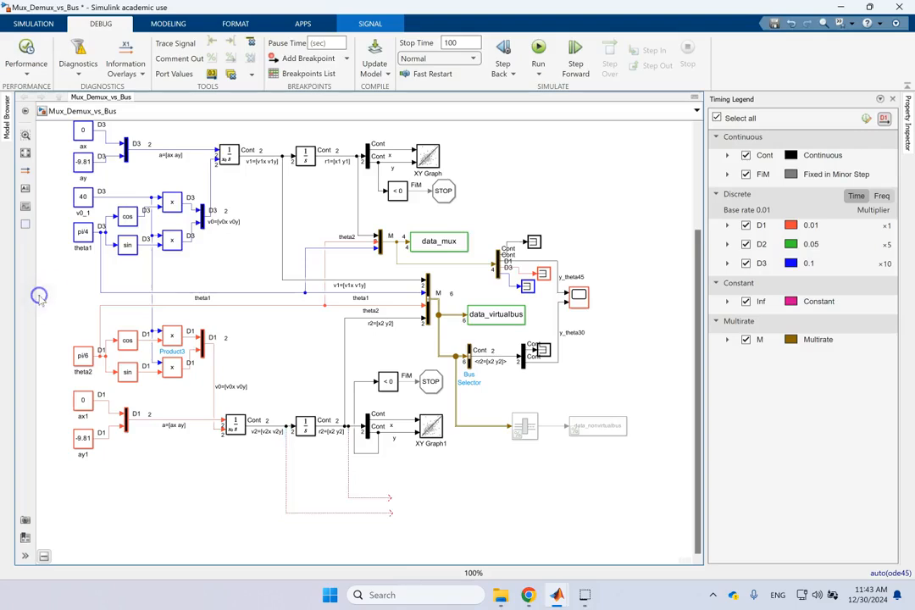
left_click_drag(420, 520, 385, 504)
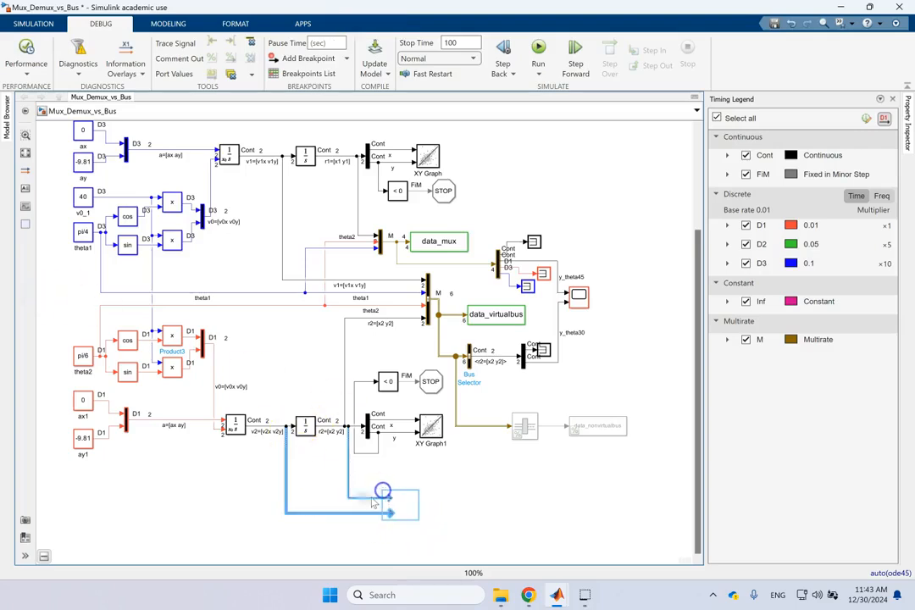
mouse_move(362, 501)
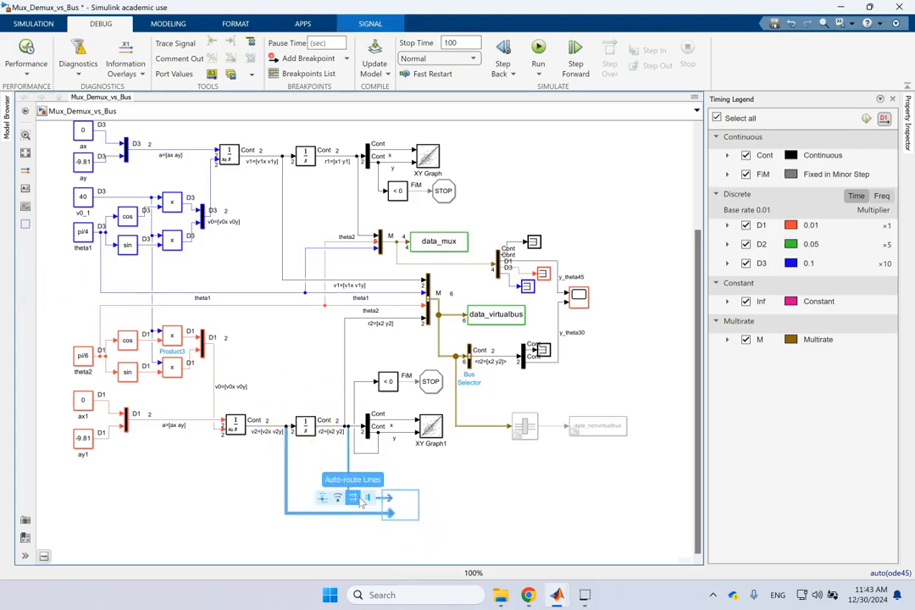
left_click(369, 499)
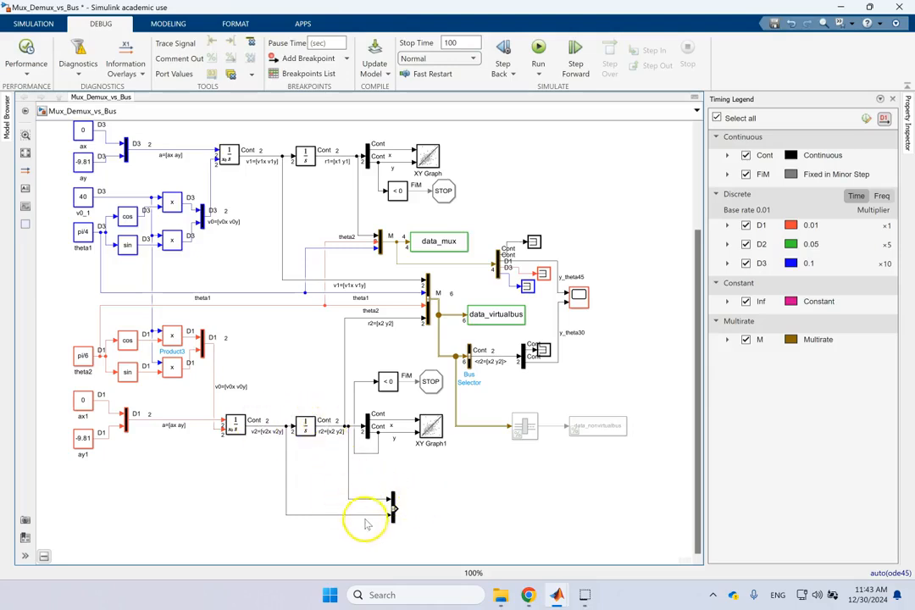
Show the signal labels r2=[x2 y2] and v2=[v2x v2y] on the two input lines of the new Bus Creator.
left_click_drag(362, 504, 364, 504)
left_click(336, 514)
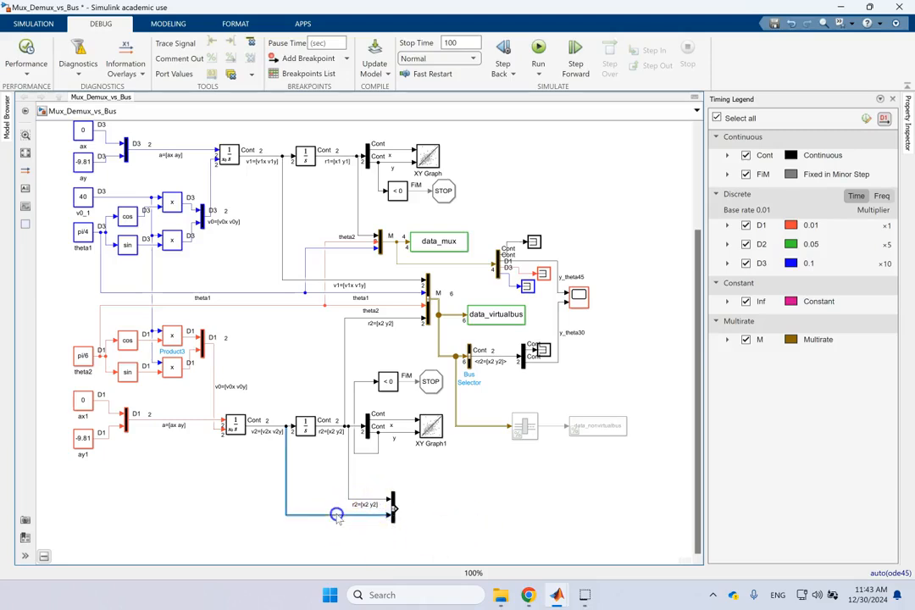
left_click(469, 522)
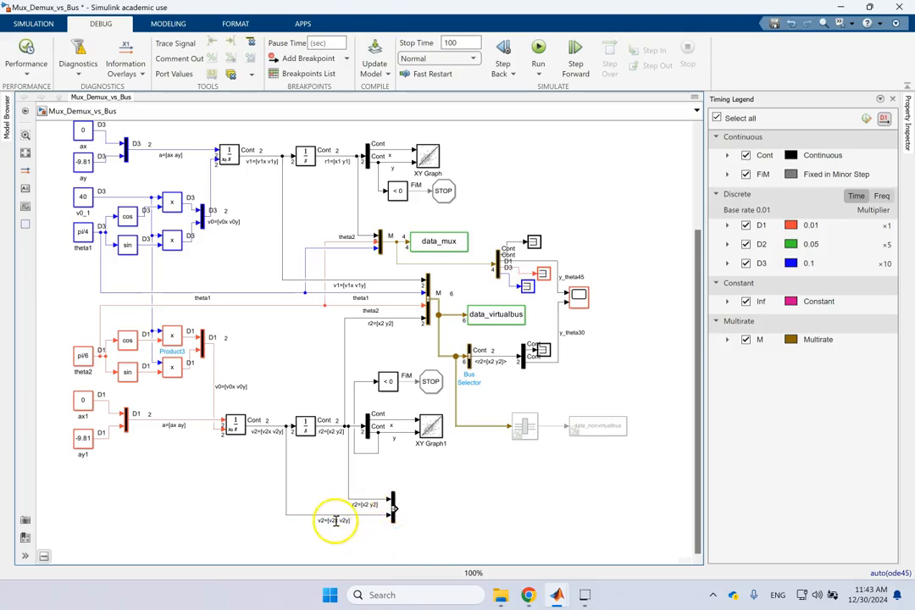
Move v2=[v2x v2y] above r2=[x2 y2] in the new Bus Creator's element list and apply the order to the block.
double_click(394, 506)
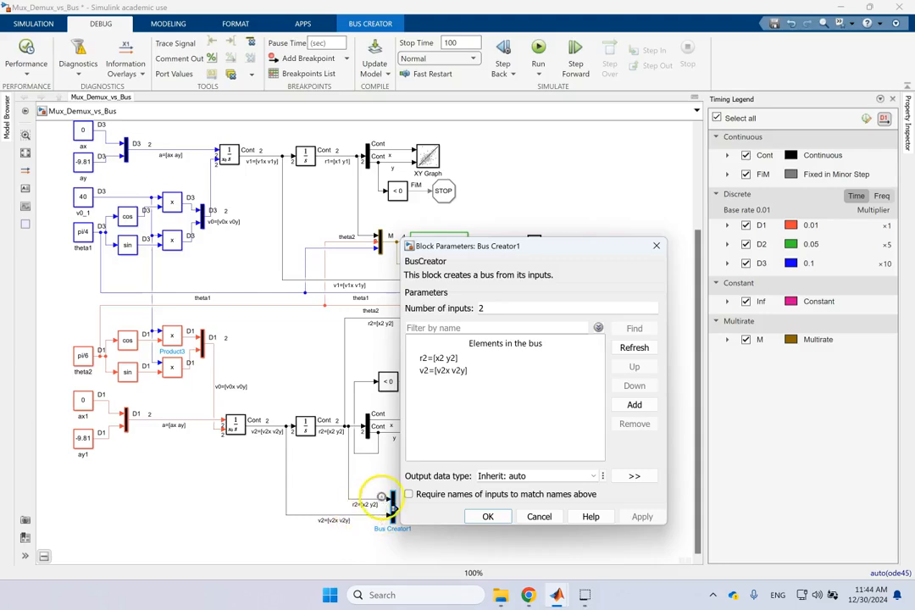
left_click(442, 370)
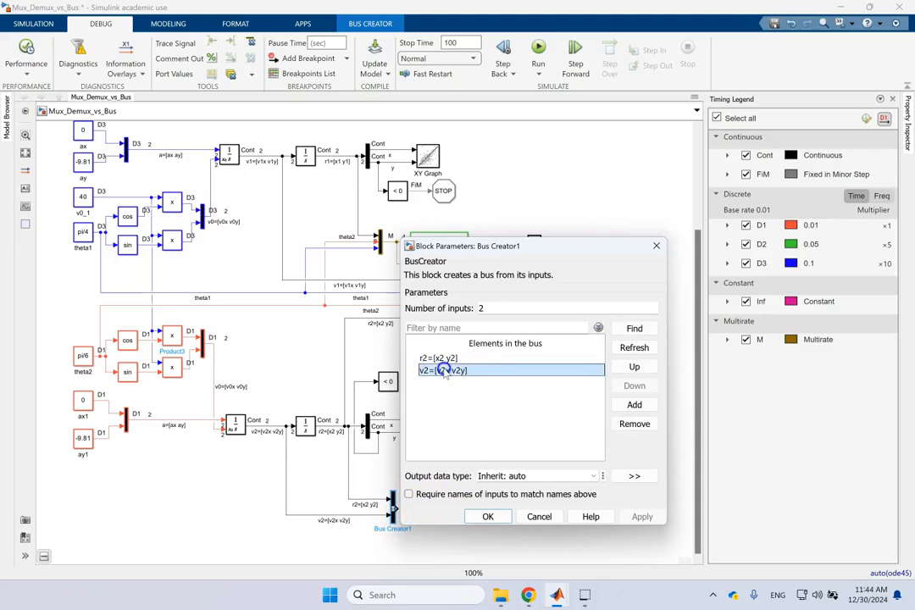
left_click(634, 366)
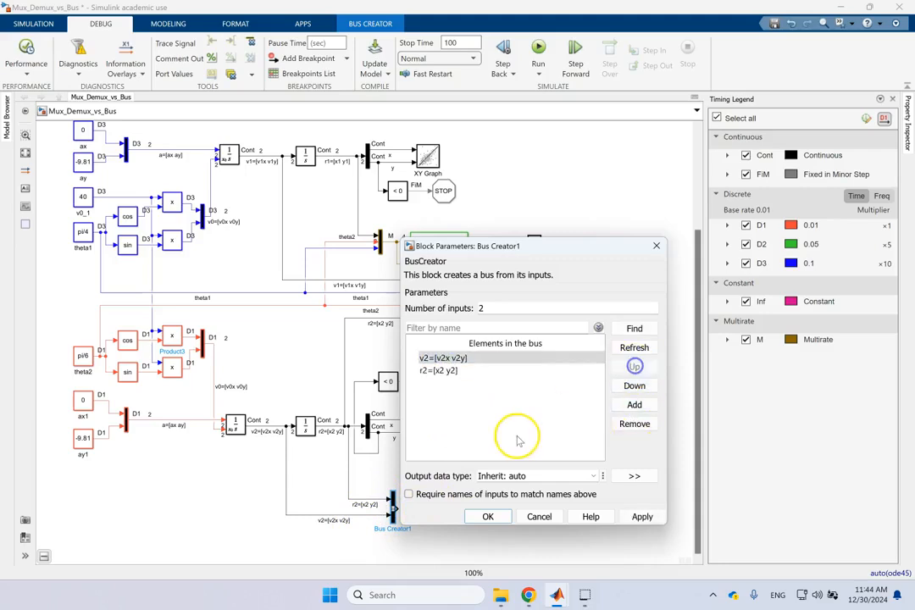
left_click(637, 517)
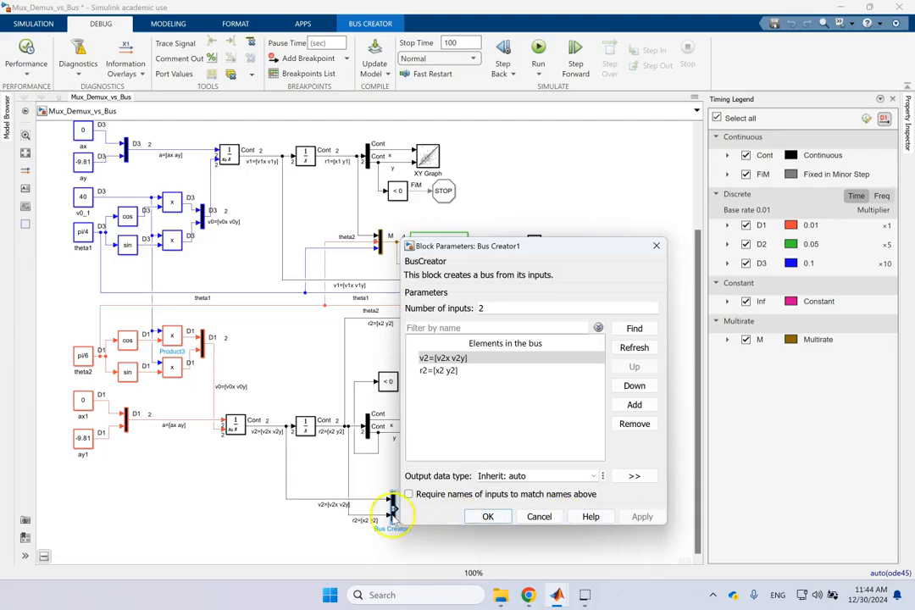
left_click(336, 499)
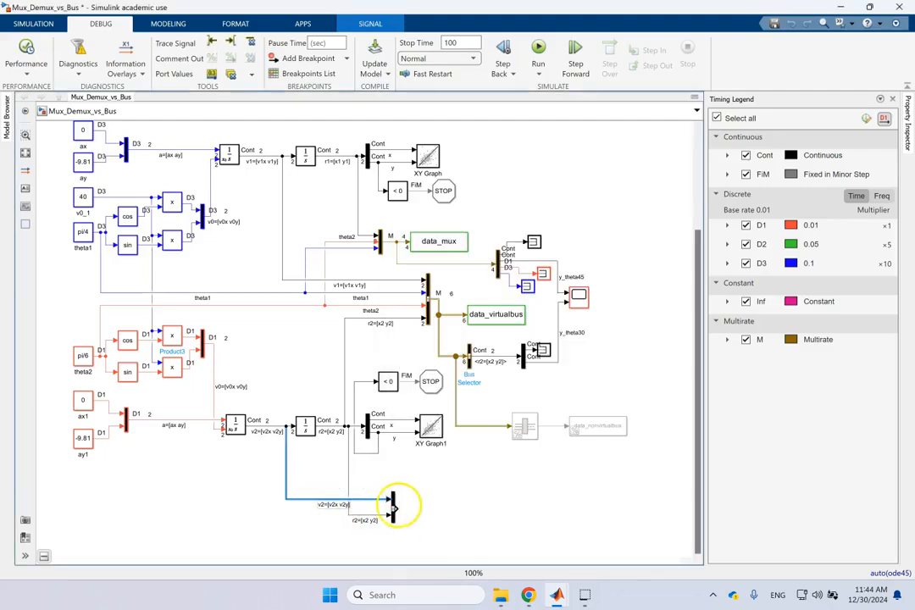
Move r2=[x2 y2] to the start of the new Bus Creator's elements and add a third input directly after it.
double_click(392, 507)
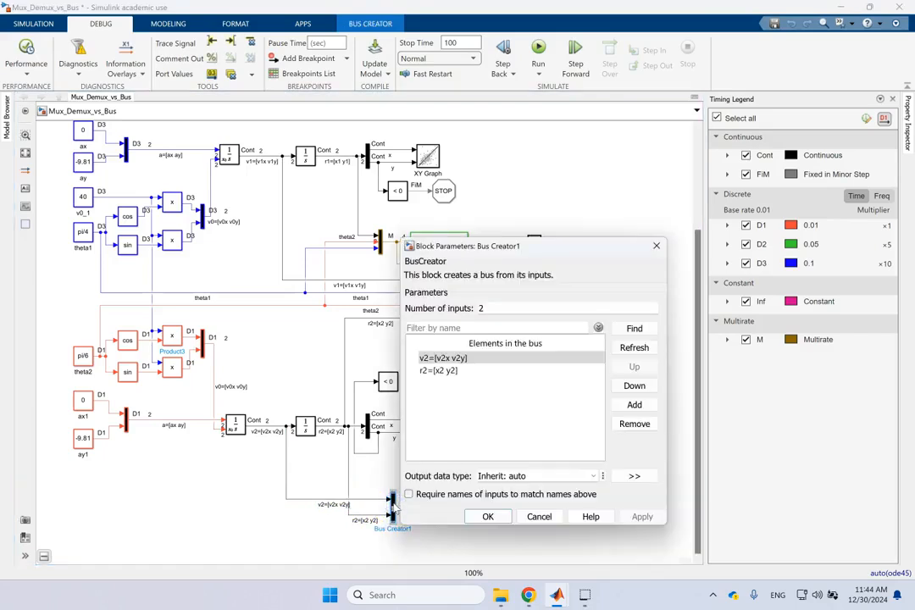
left_click(423, 371)
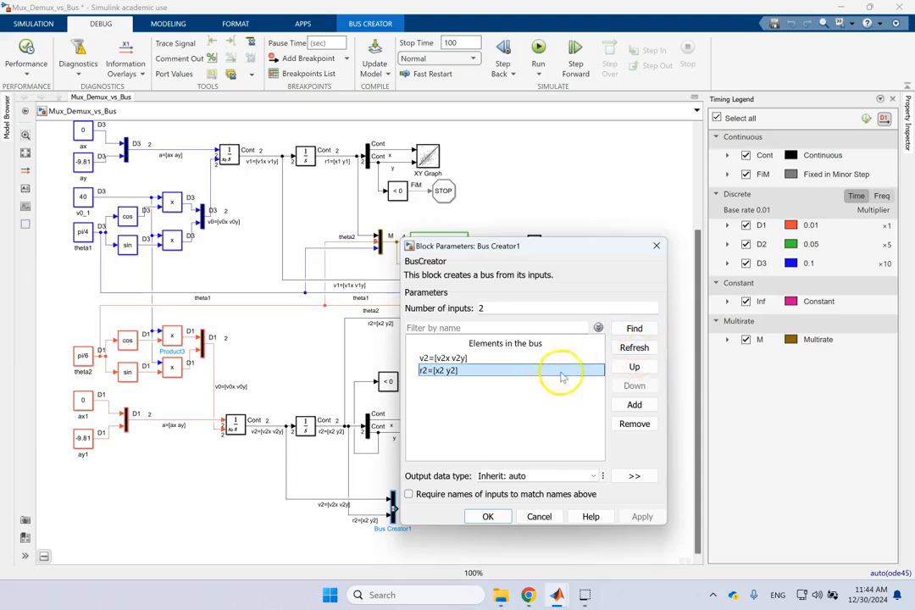
left_click(632, 367)
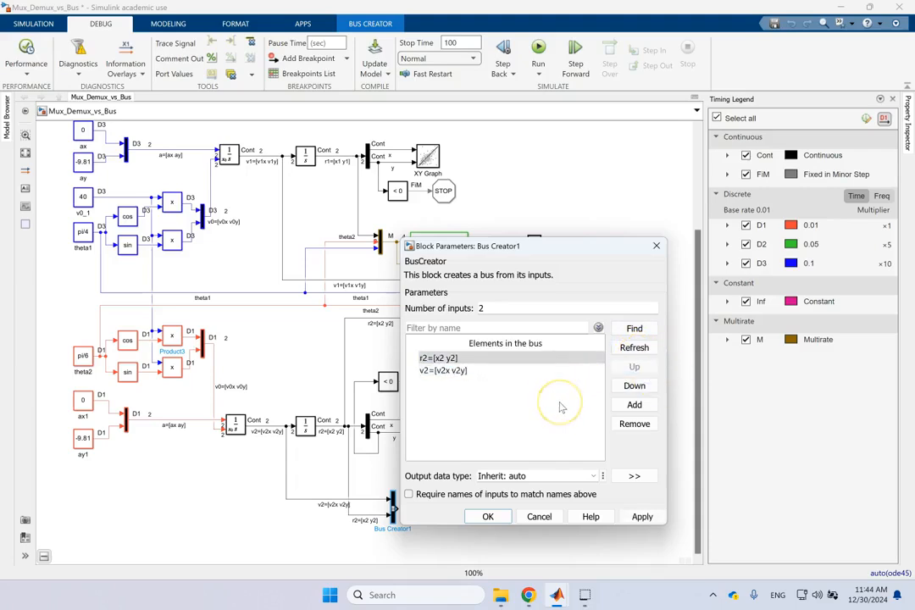
left_click(634, 405)
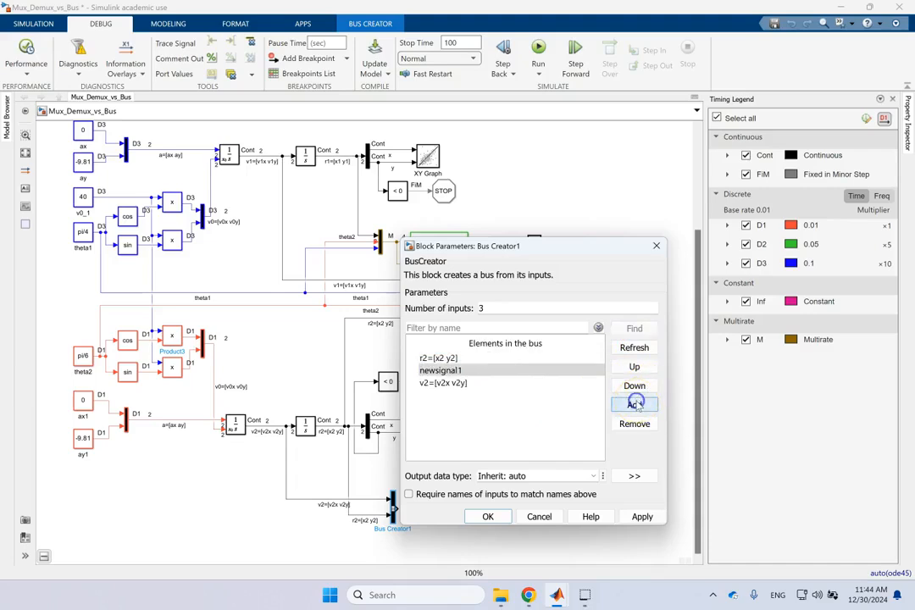
left_click(502, 377)
left_click(478, 370)
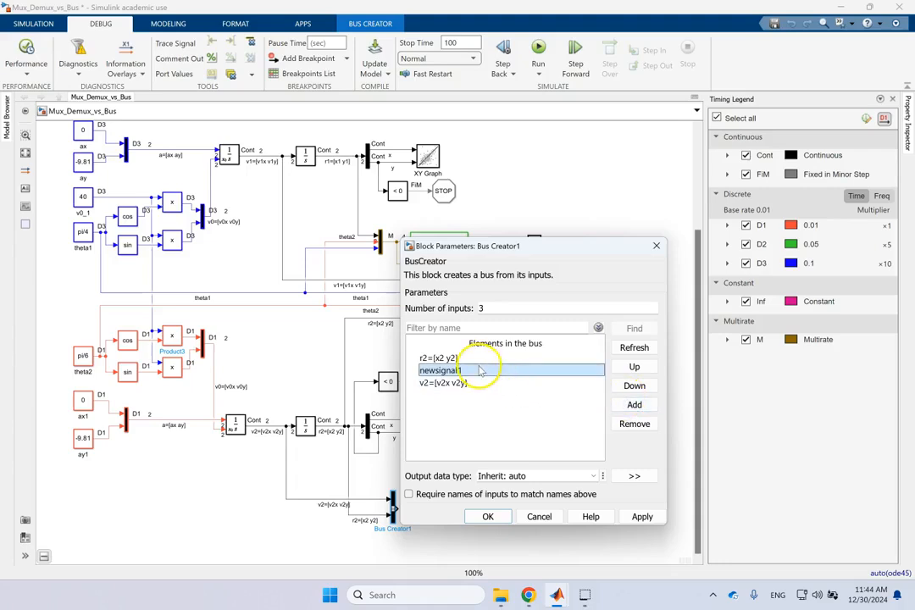
left_click(641, 517)
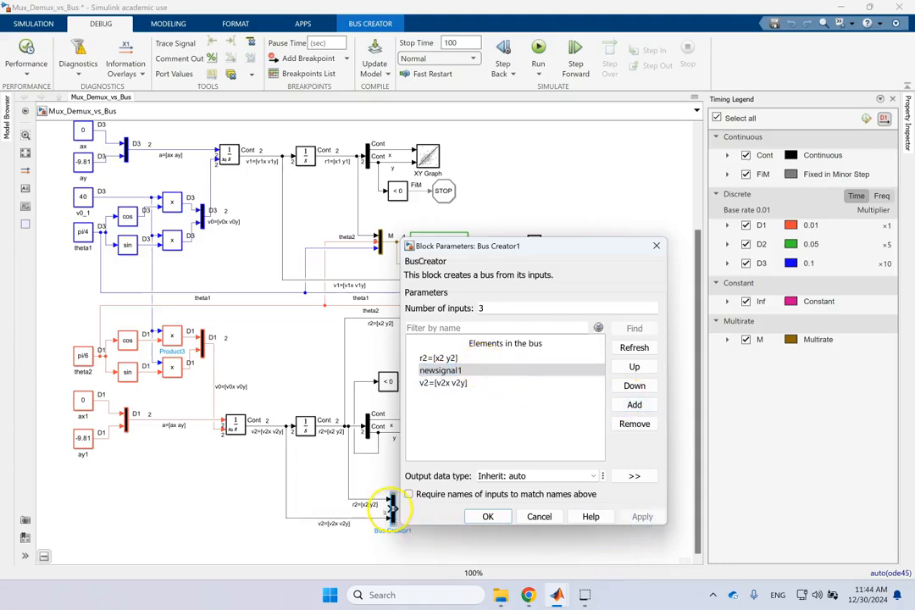
Move the added signal below v2=[v2x v2y] in the element list and accept the Bus Creator settings.
left_click(449, 371)
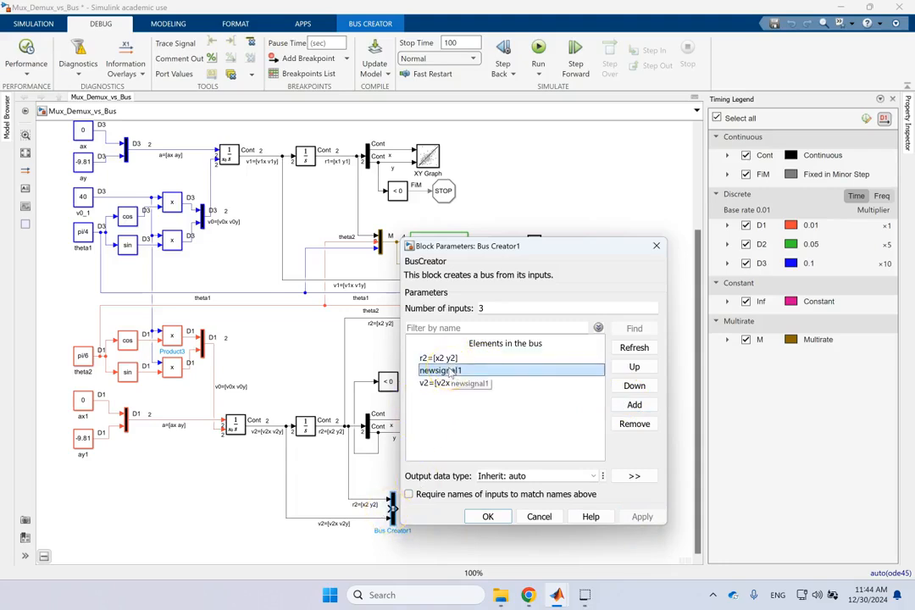
left_click(634, 385)
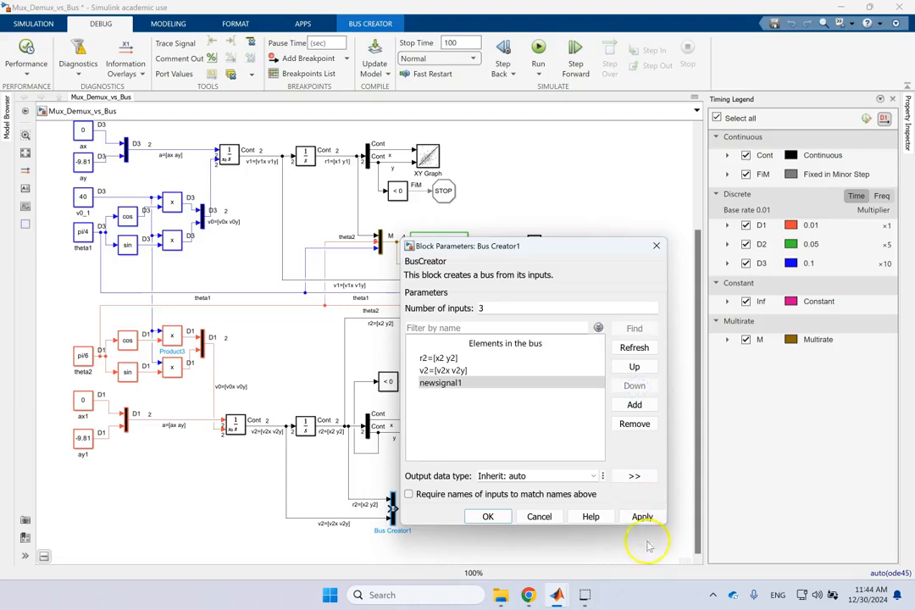
left_click(641, 518)
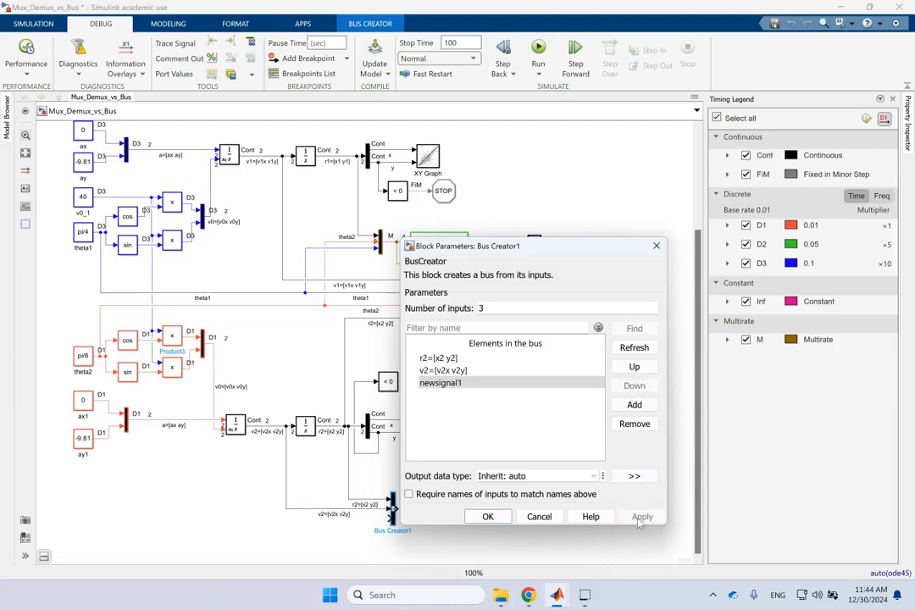
left_click(444, 384)
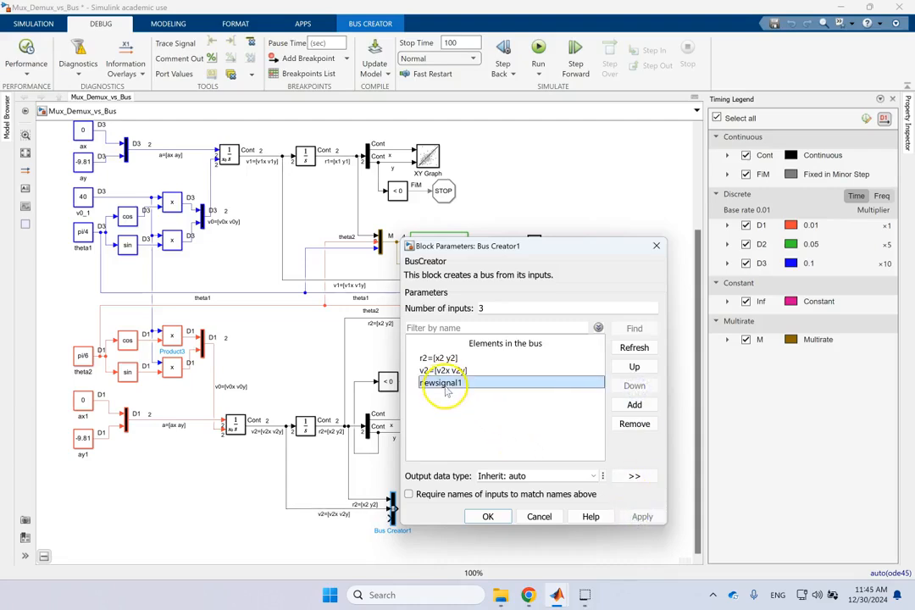
right_click(445, 387)
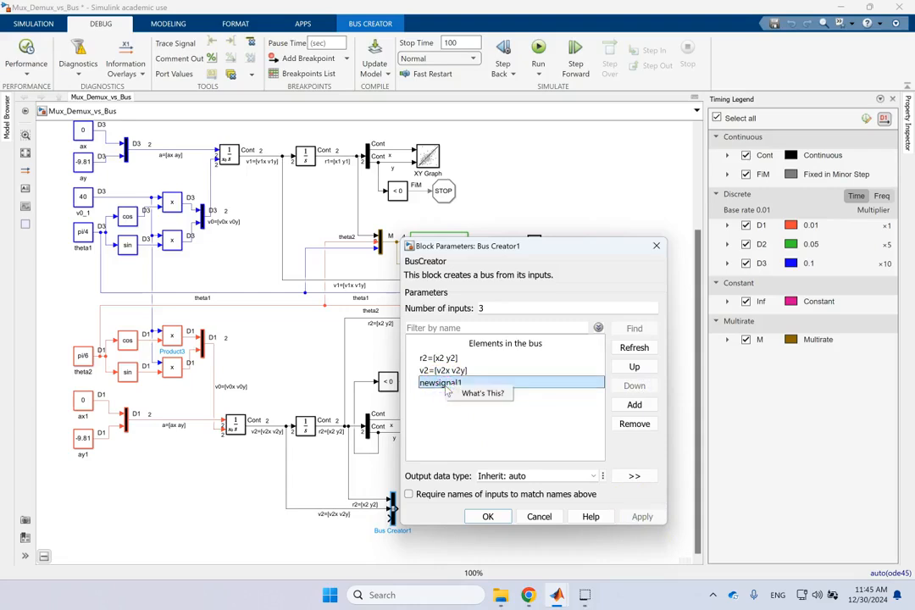
left_click(446, 386)
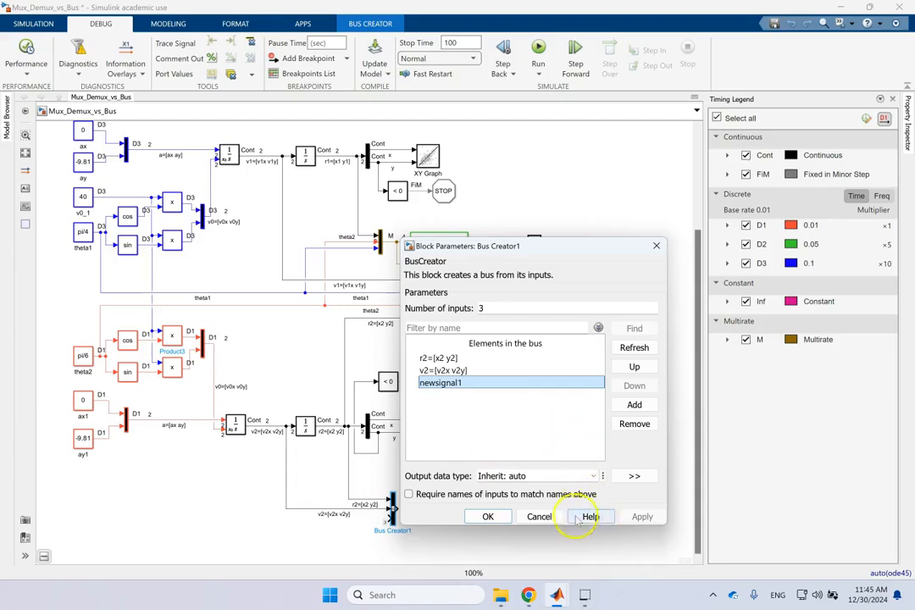
left_click(489, 516)
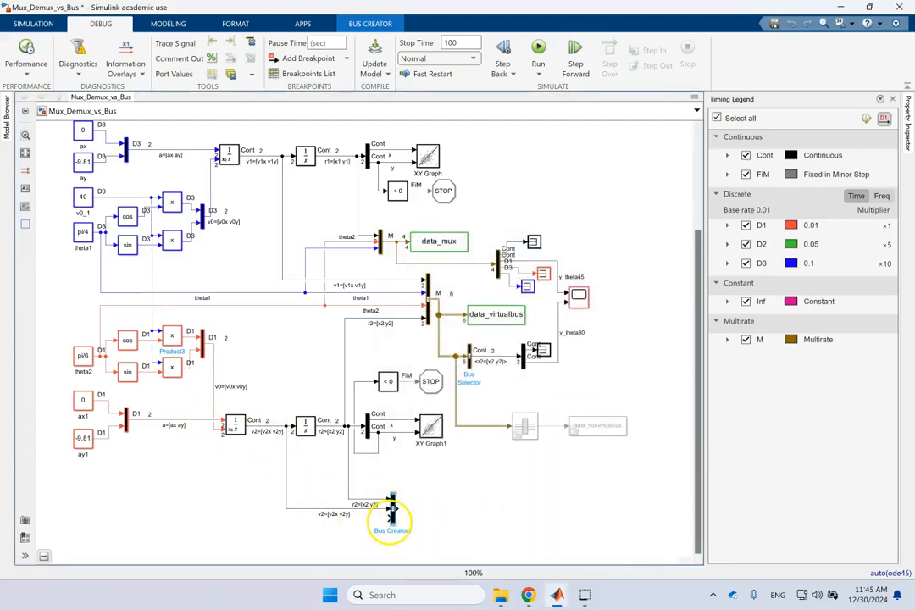
Connect the third input of the new Bus Creator to the second projectile's acceleration line a=[ax ay].
mouse_move(390, 511)
left_mouse_down()
mouse_move(163, 466)
mouse_move(159, 422)
left_mouse_up()
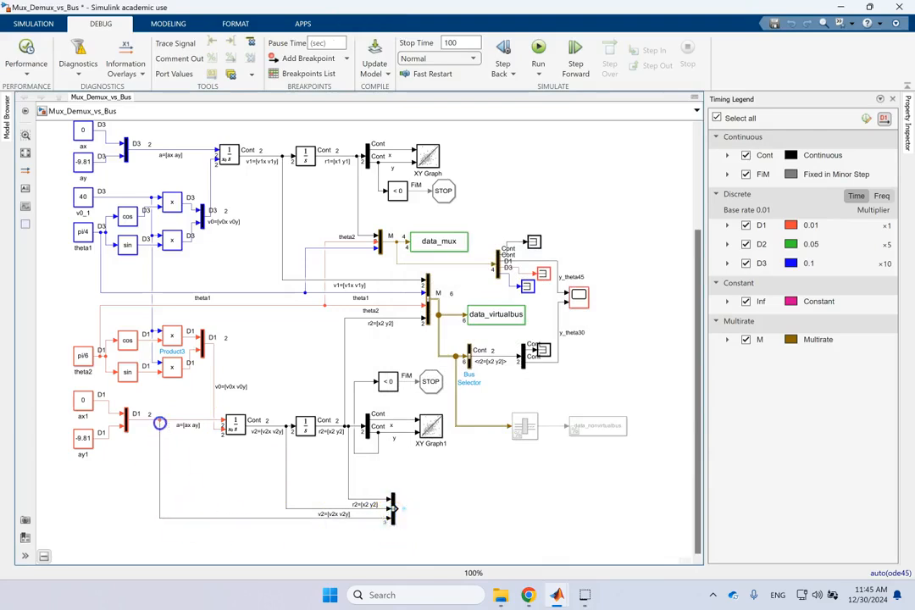
left_click(556, 517)
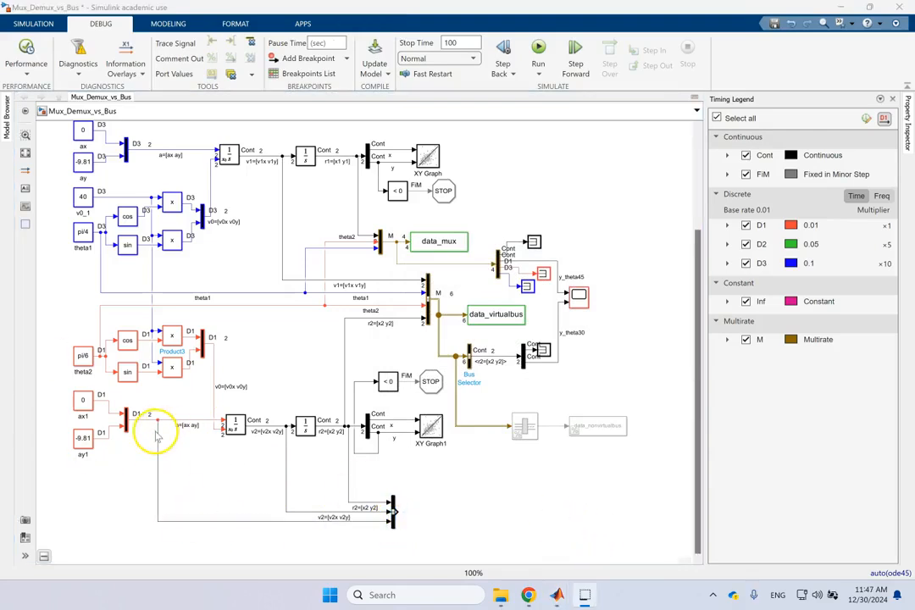
left_click(159, 434)
left_click(473, 557)
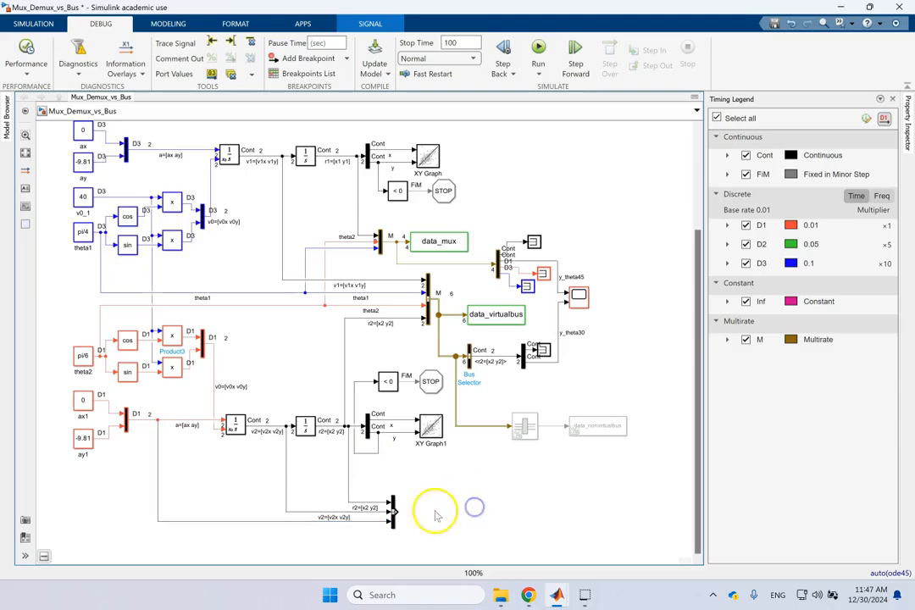
Try removing a=[ax ay] from the new Bus Creator's element list and discard the change.
double_click(392, 511)
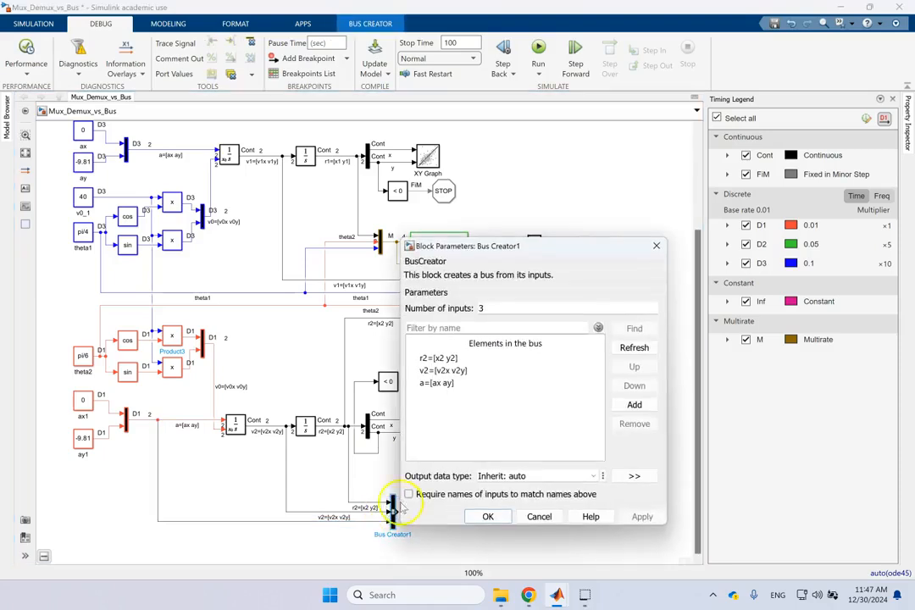
left_click(436, 383)
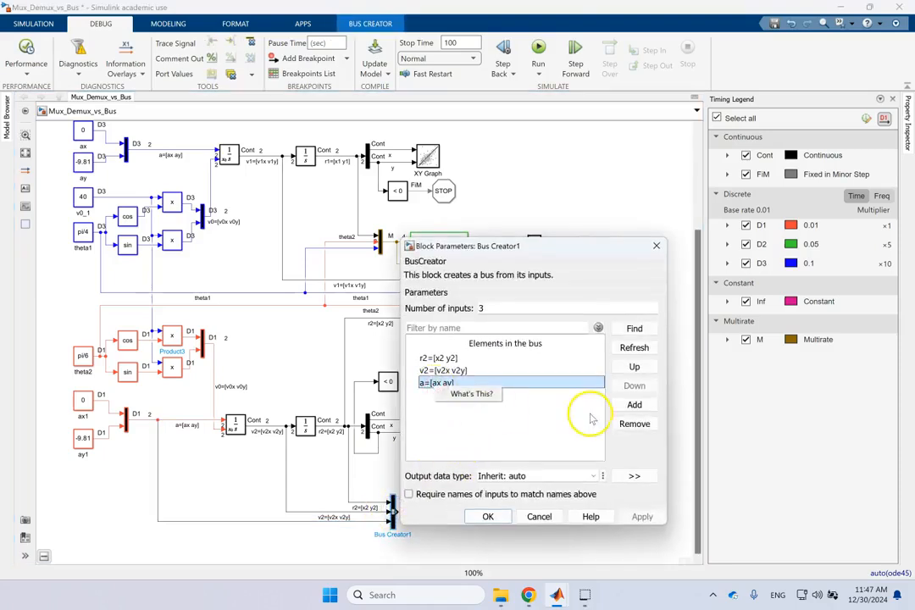
left_click(631, 424)
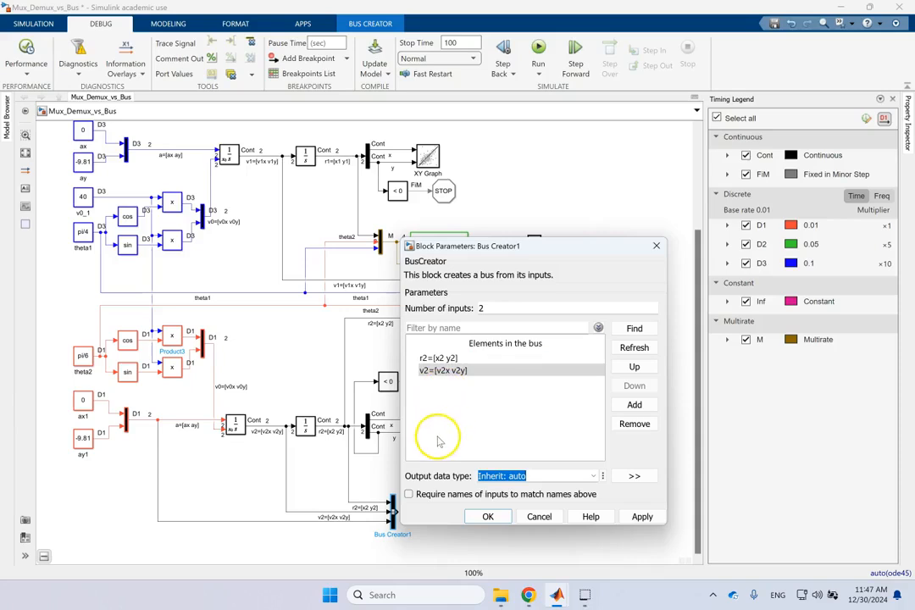
left_click(446, 327)
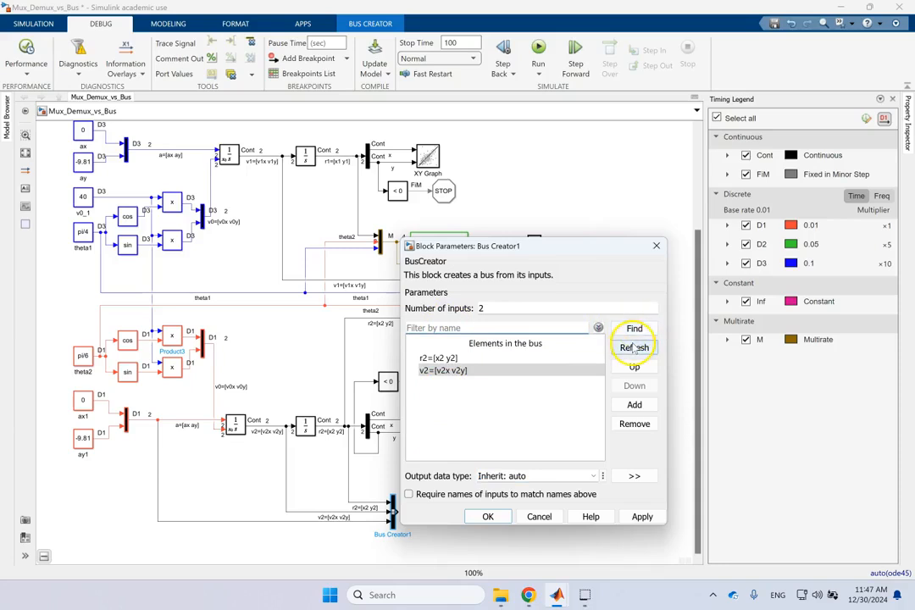
left_click(537, 515)
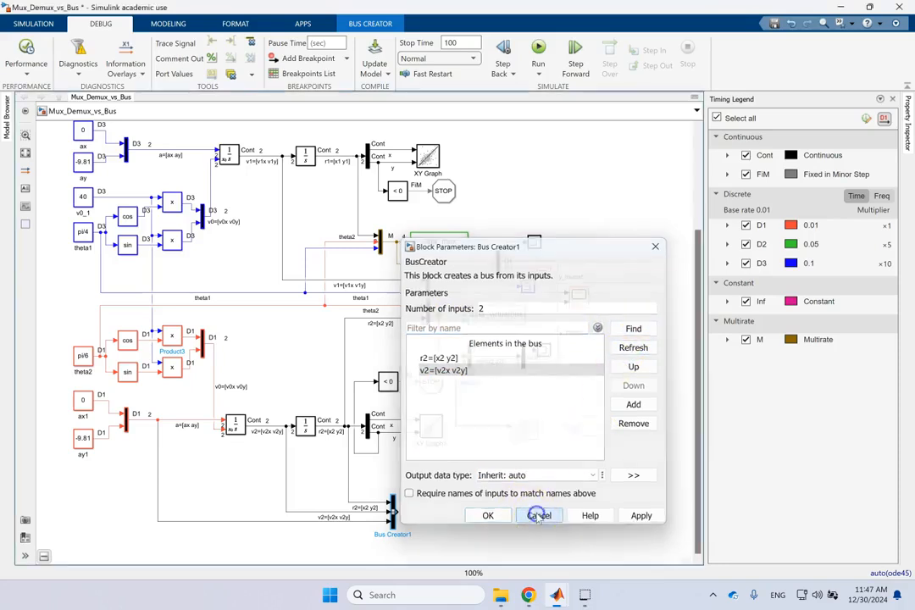
left_click(583, 200)
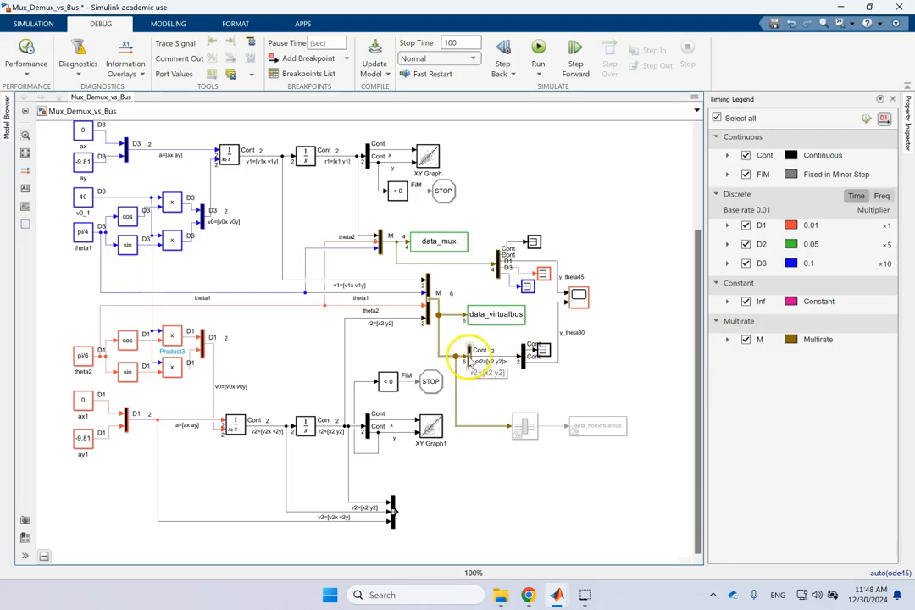
Remove r2=[x2 y2] from the output elements of the Bus Selector on the virtual bus.
double_click(470, 361)
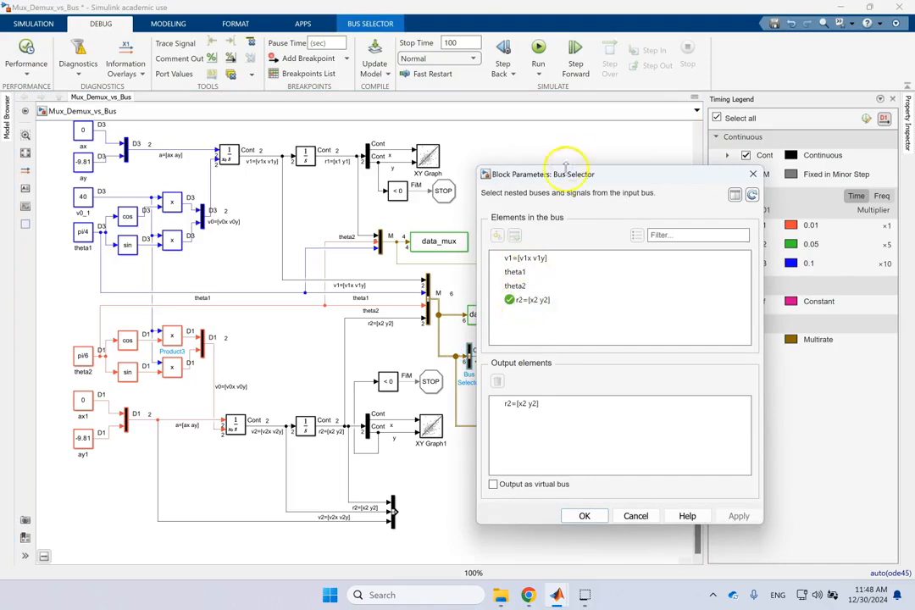
left_click_drag(572, 174, 688, 170)
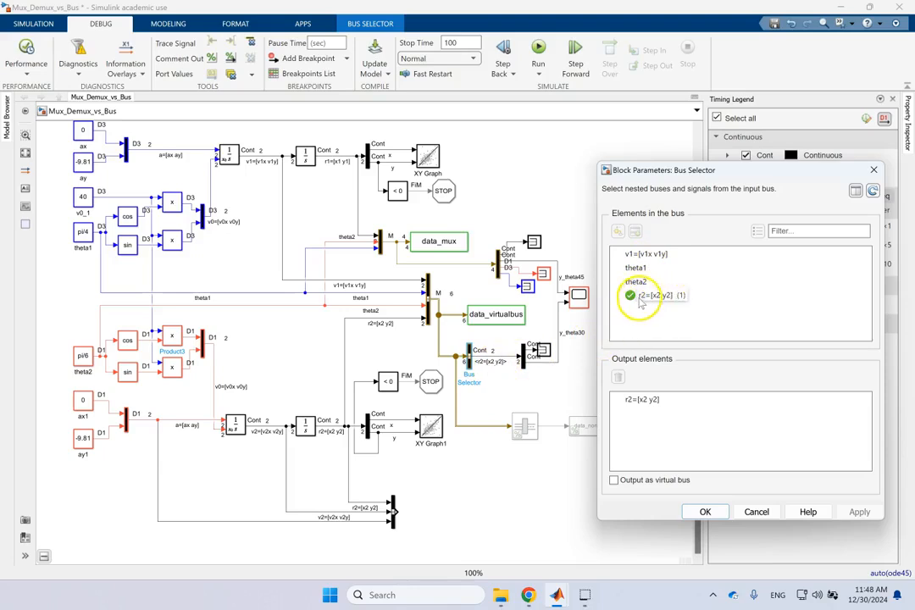
right_click(637, 399)
left_click(661, 408)
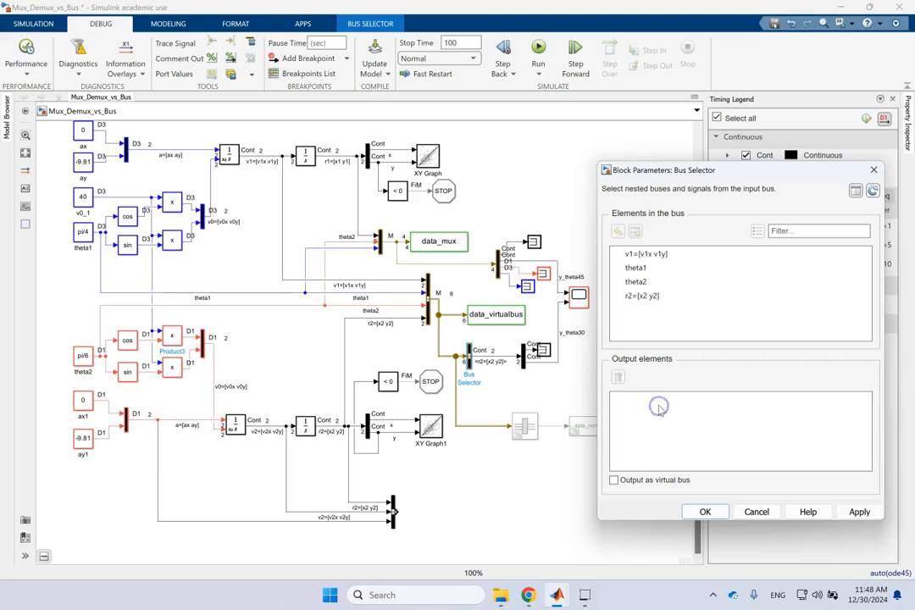
Add r2=[x2 y2] back to the Bus Selector's output elements and accept the settings.
left_click(643, 295)
left_click(635, 232)
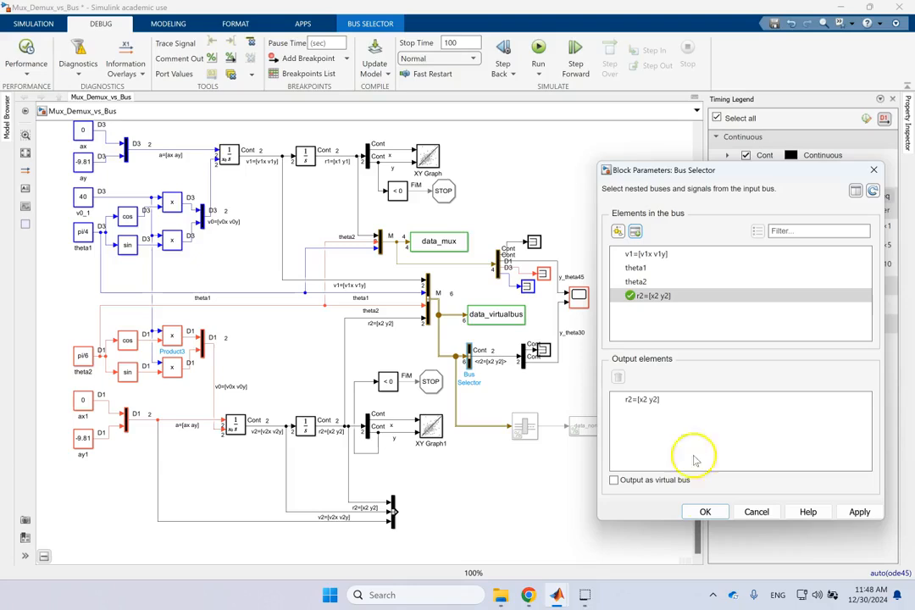
left_click(705, 512)
left_click(564, 507)
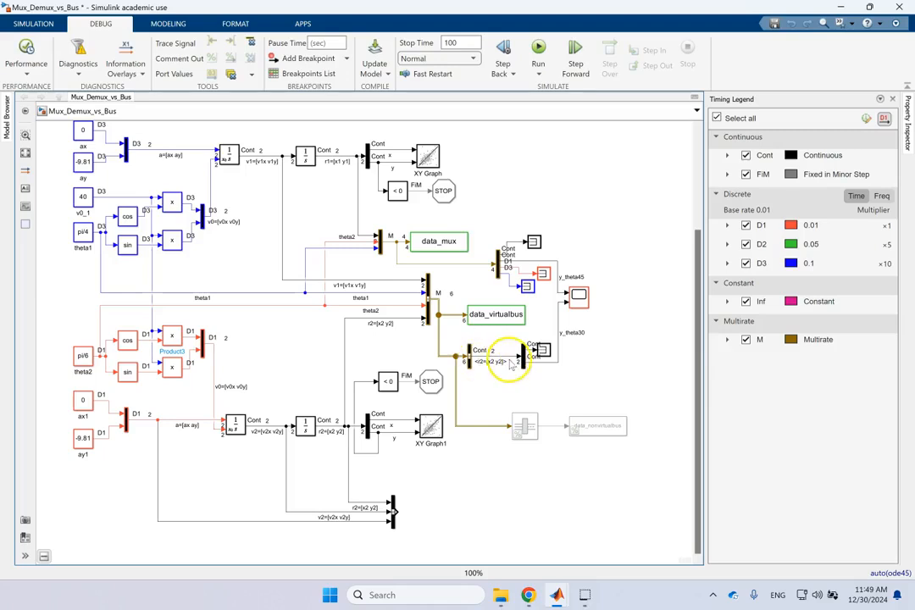
Add v1=[v1x v1y] as a second output element of the Bus Selector and accept the settings.
double_click(471, 360)
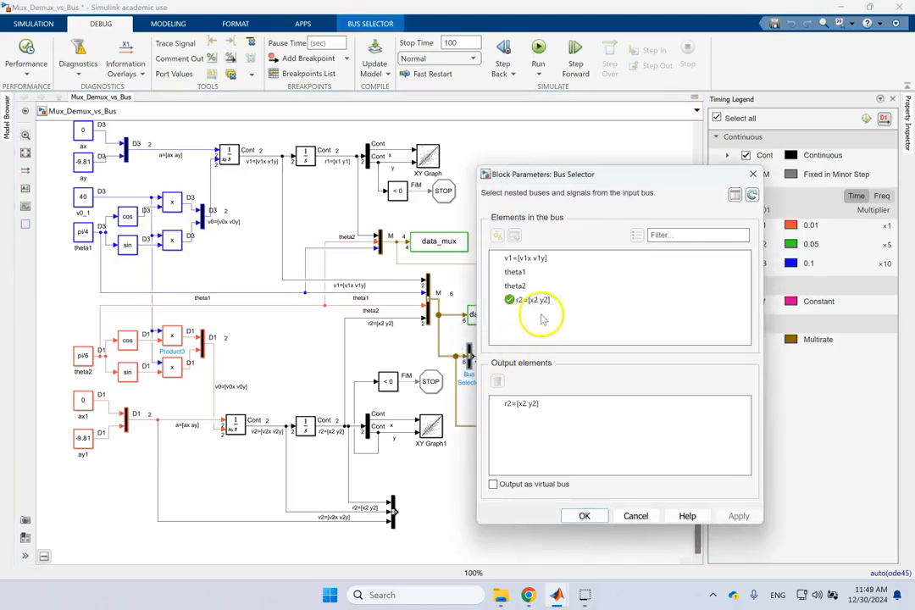
left_click(527, 258)
left_click(510, 234)
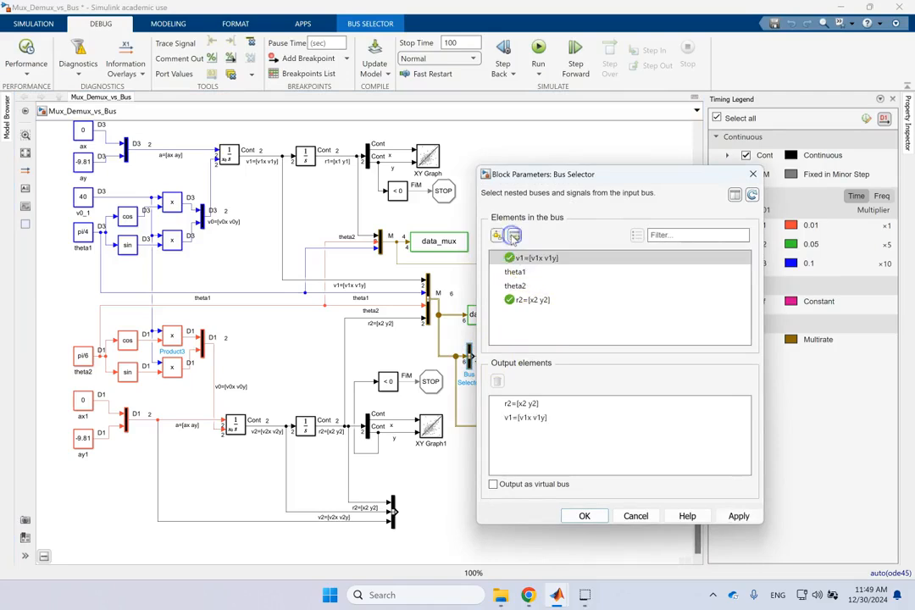
left_click(586, 515)
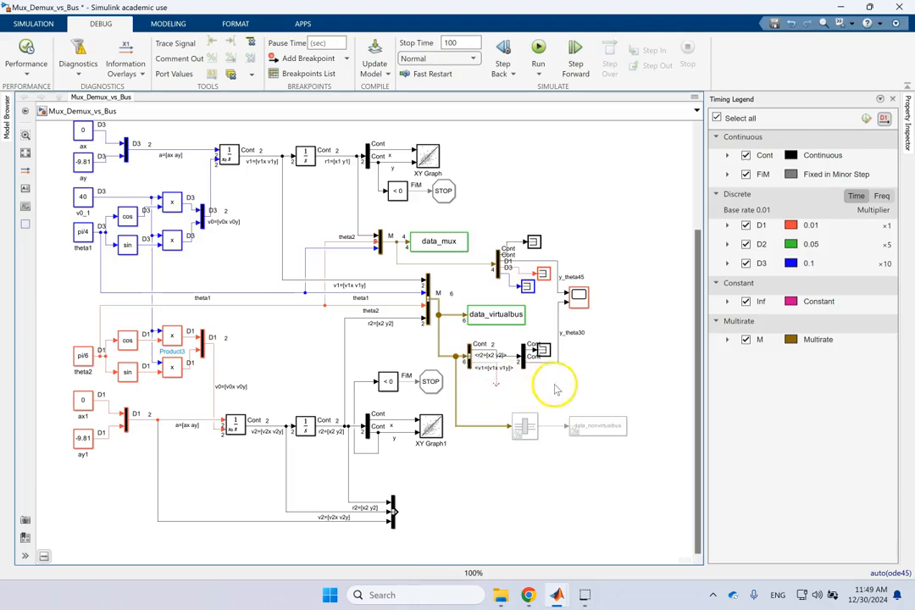
Delete the unconnected v1=[v1x v1y] line at the Bus Selector and remove that signal from its output elements.
left_click(498, 381)
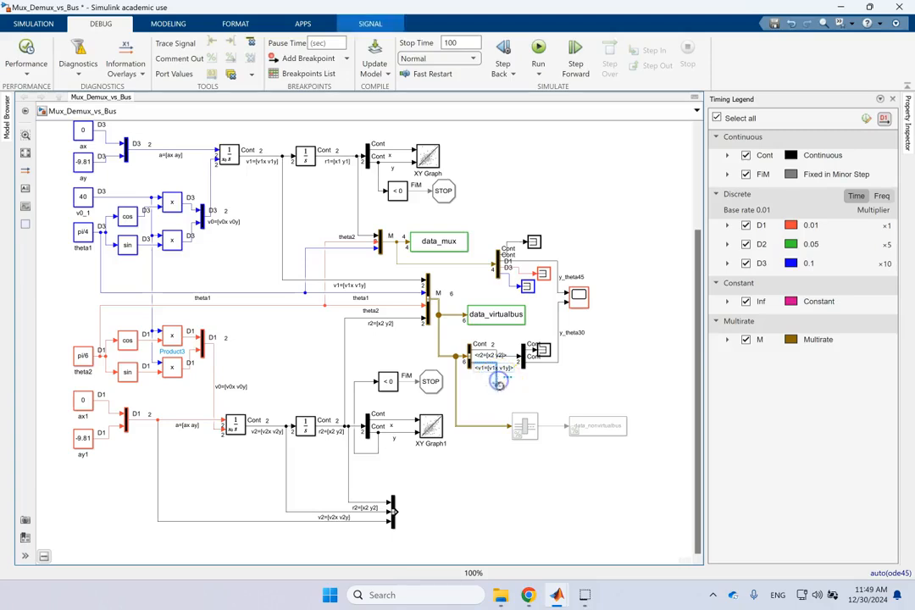
key("Delete")
double_click(470, 359)
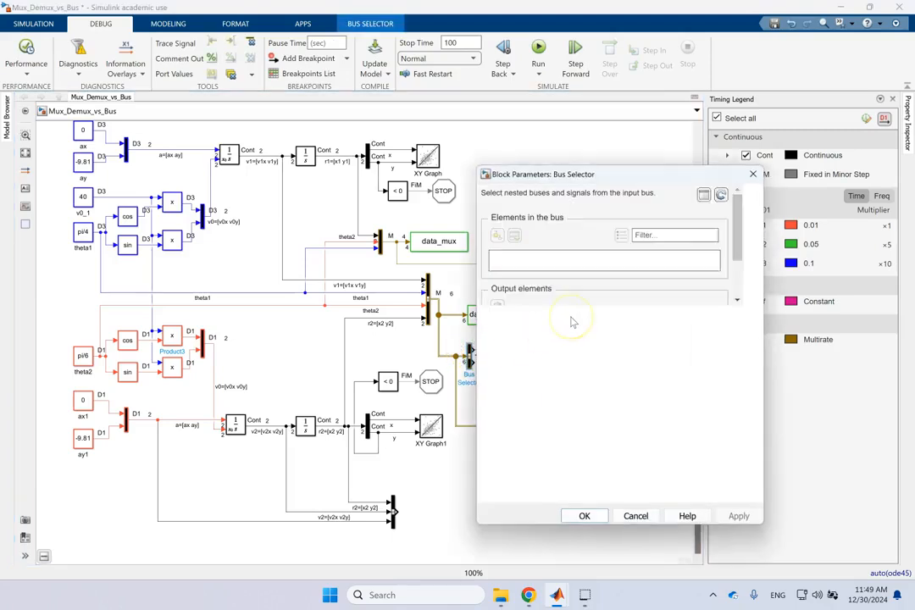
right_click(526, 258)
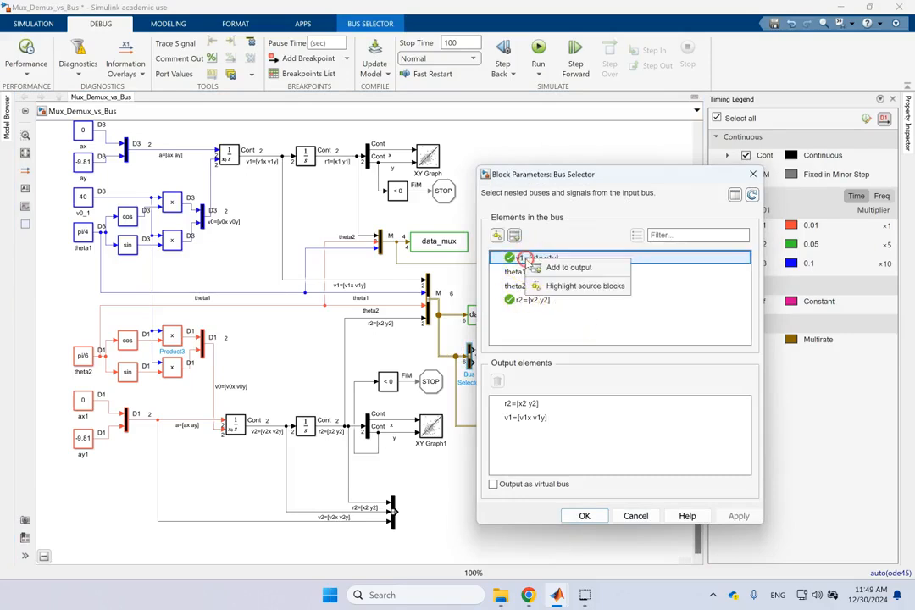
left_click(536, 417)
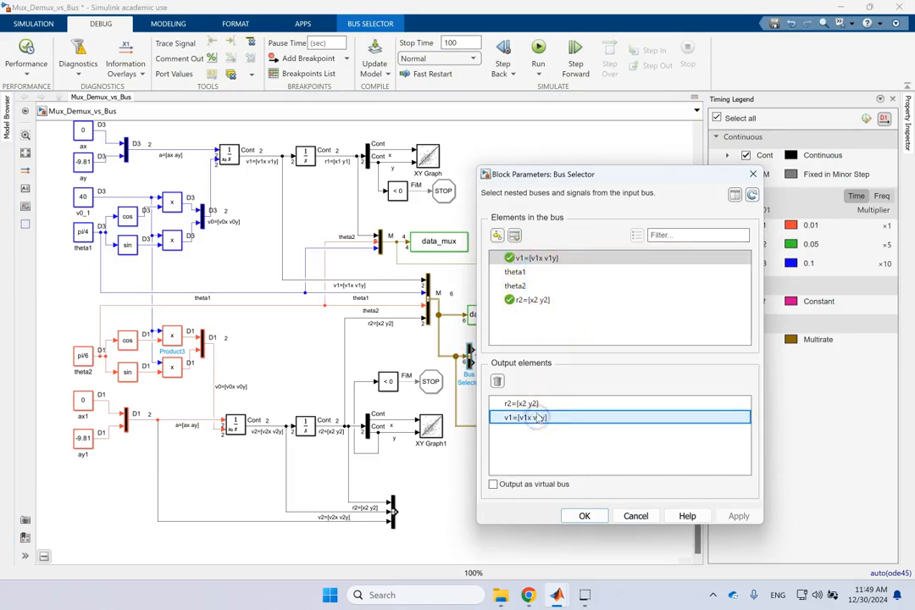
key("Delete")
left_click(585, 516)
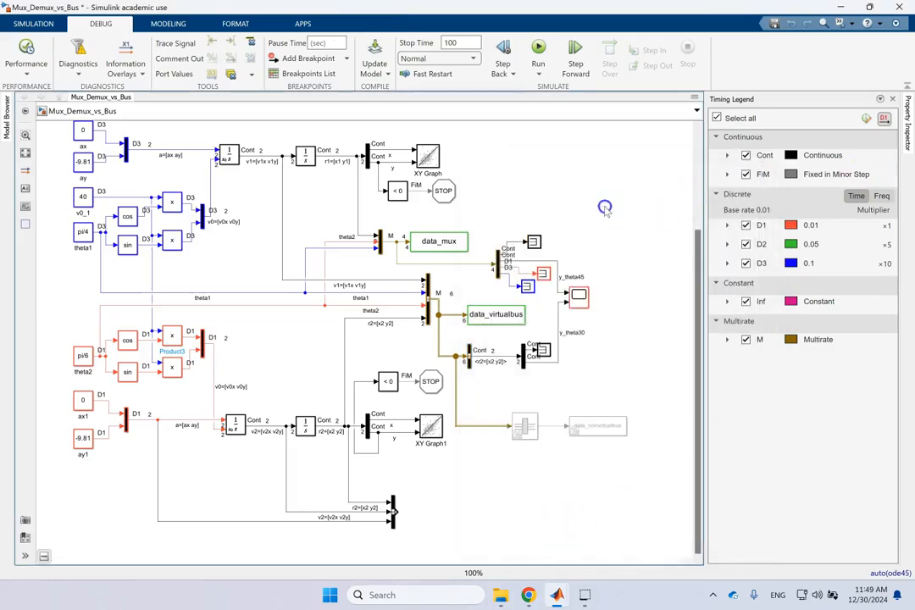
Examine the r1=[x1 y1], theta2 and theta1 lines entering the Mux that feeds data_mux.
key("space")
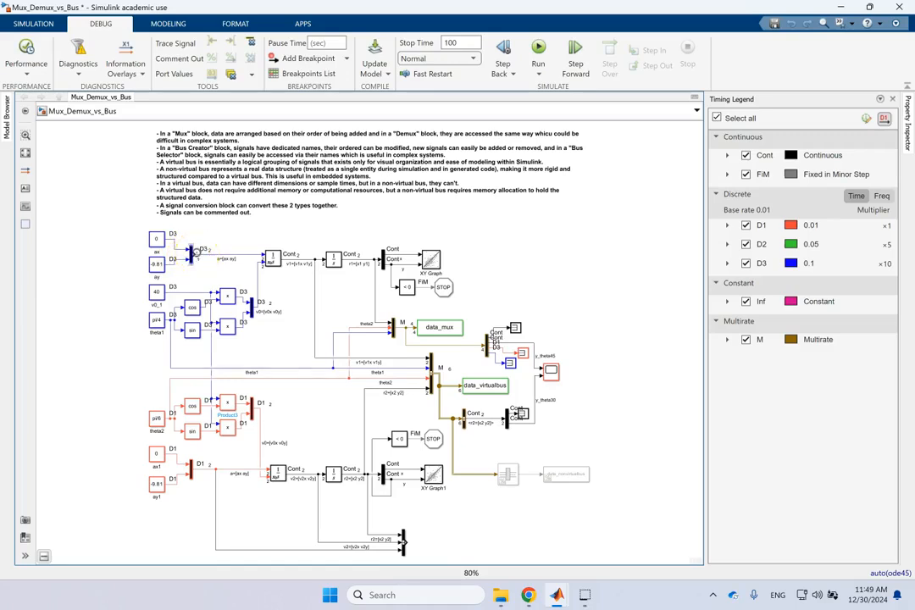
scroll(405, 337, "up", 2)
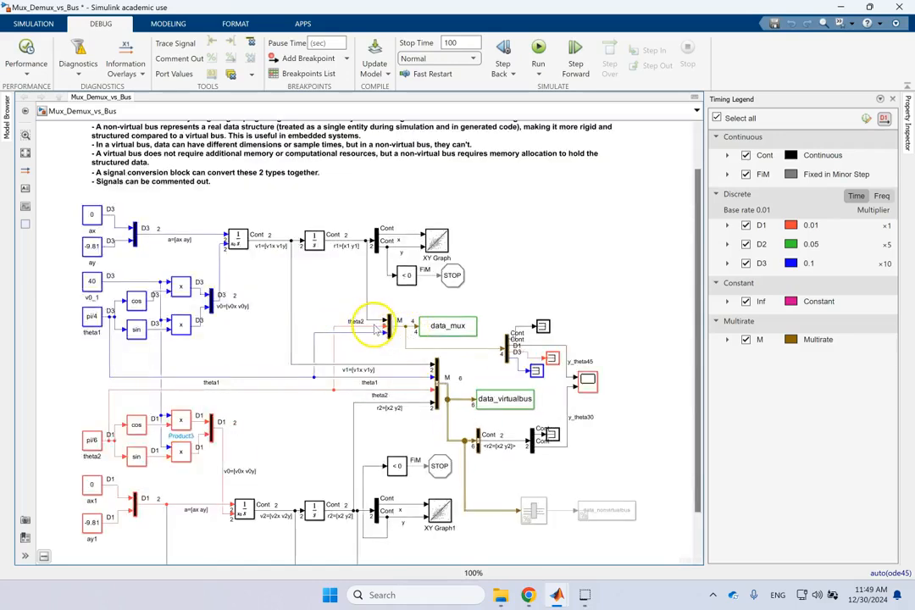
left_click(374, 319)
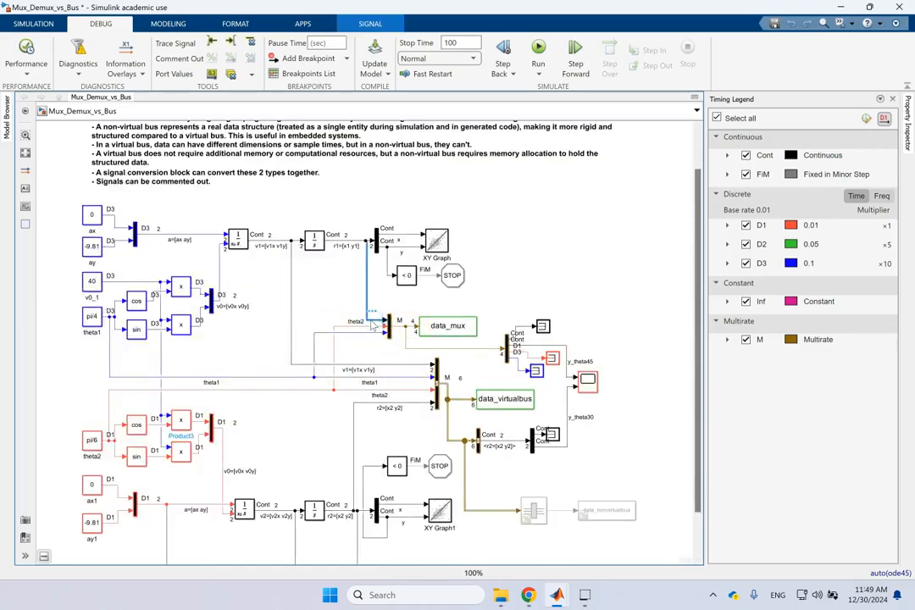
left_click(373, 332)
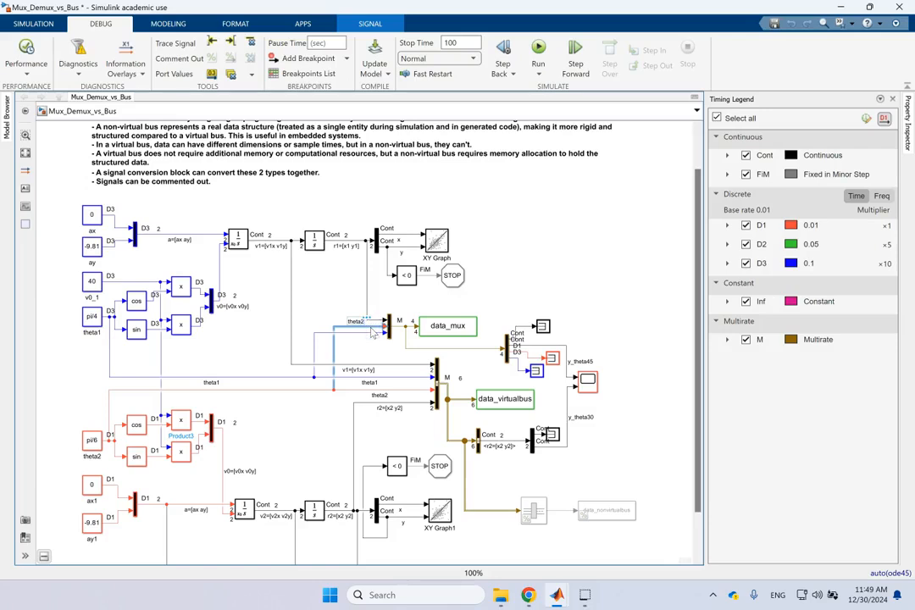
left_click(368, 285)
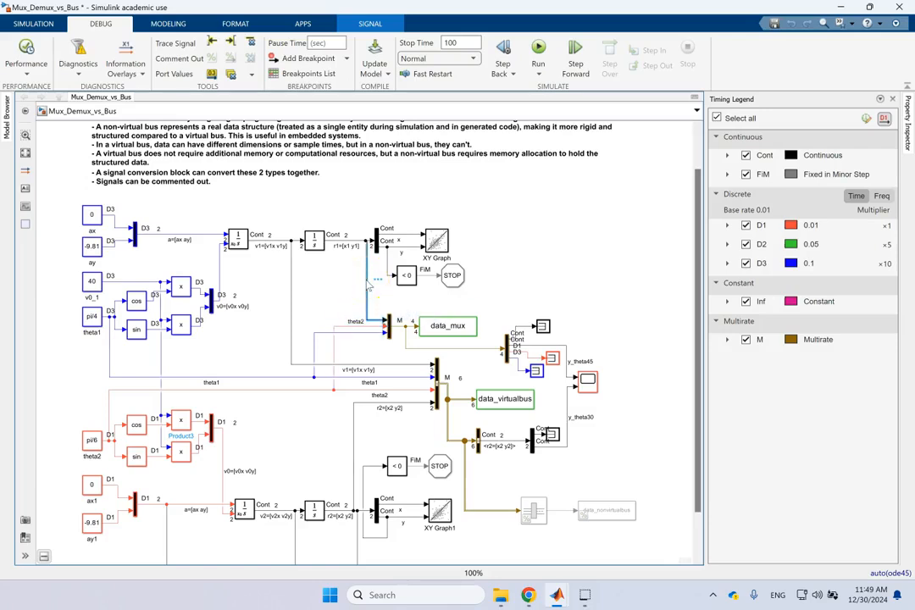
left_click(332, 327)
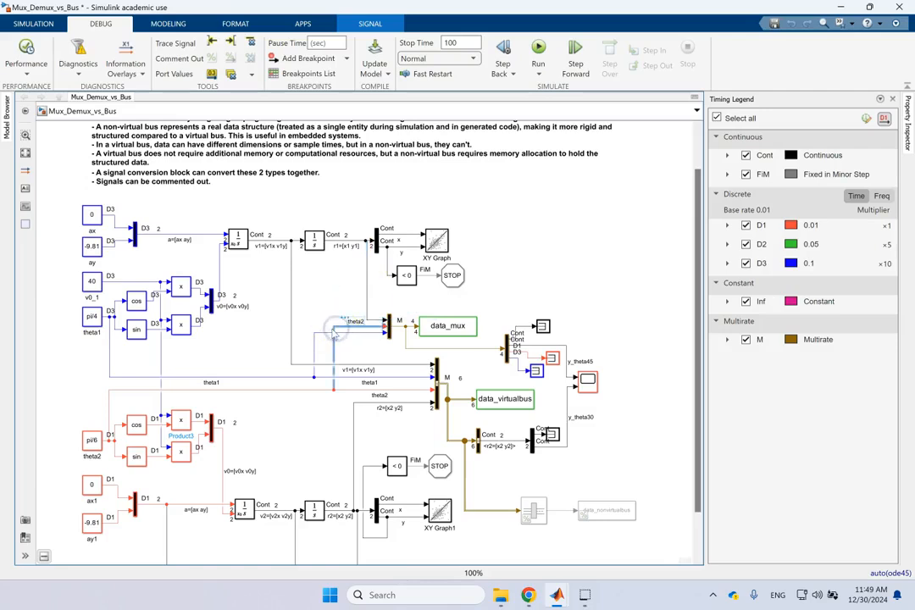
left_click(351, 333)
left_click(367, 303)
Compare the signals entering the Bus Creator that feeds data_virtualbus with the input lines of the Mux.
left_click(403, 403)
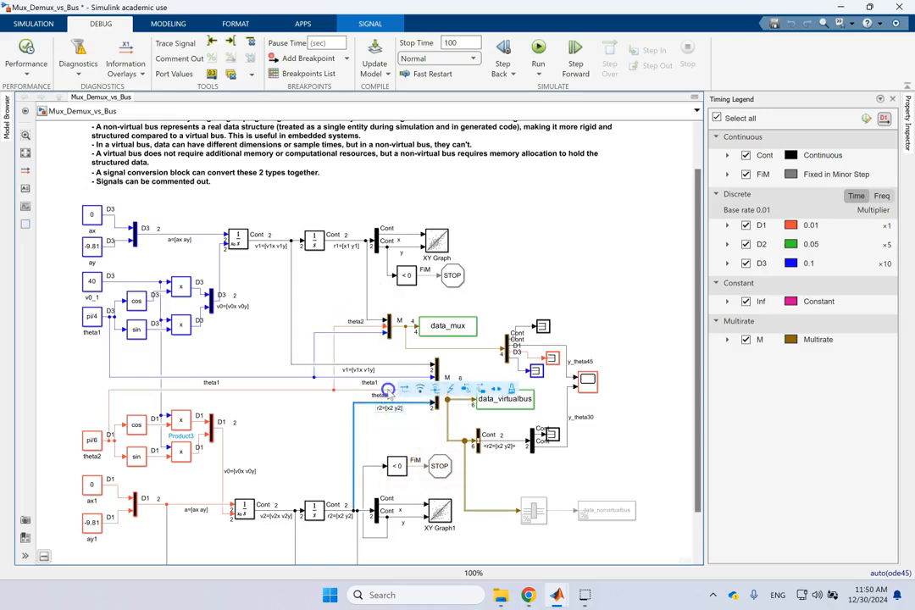
left_click(555, 251)
left_click(370, 336)
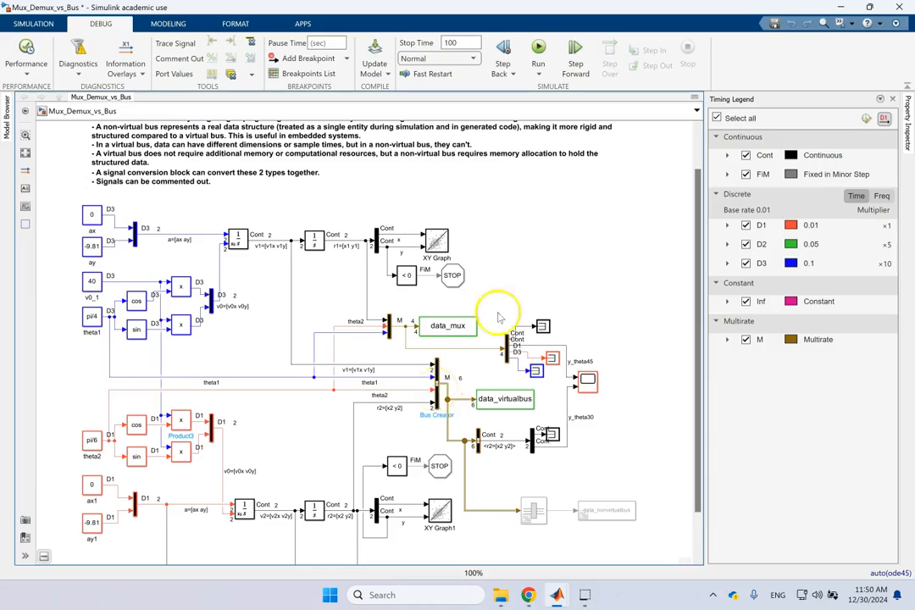
left_click(609, 220)
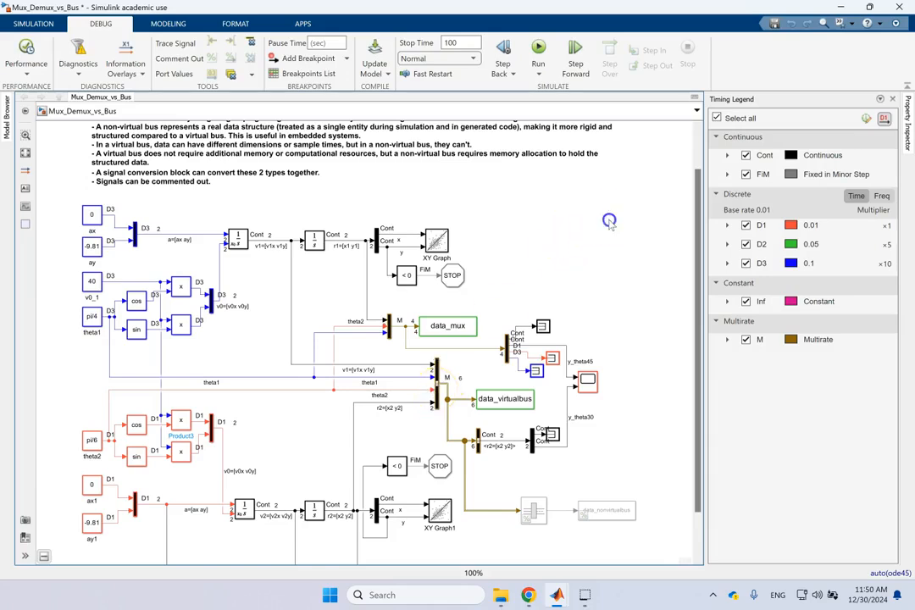
left_click(345, 334)
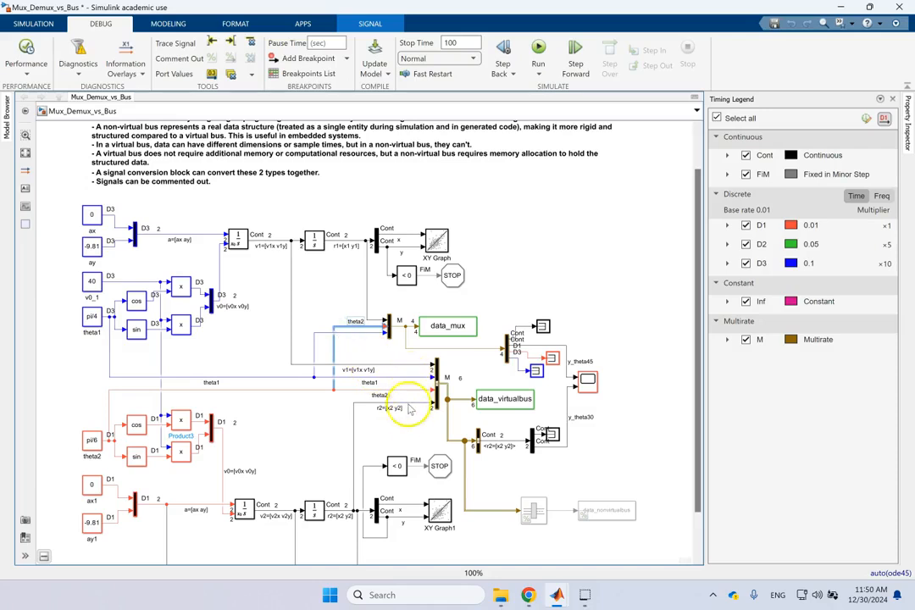
left_click(547, 244)
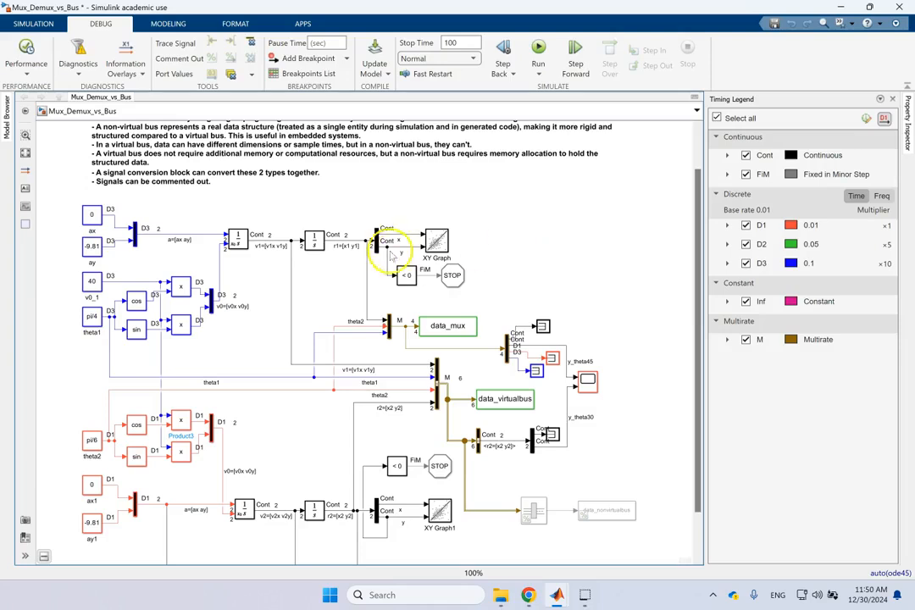
left_click(328, 179)
left_click(598, 243)
Inspect the virtual bus from its Bus Creator to the commented-out signal conversion and data_nonvirtualbus blocks.
key("space")
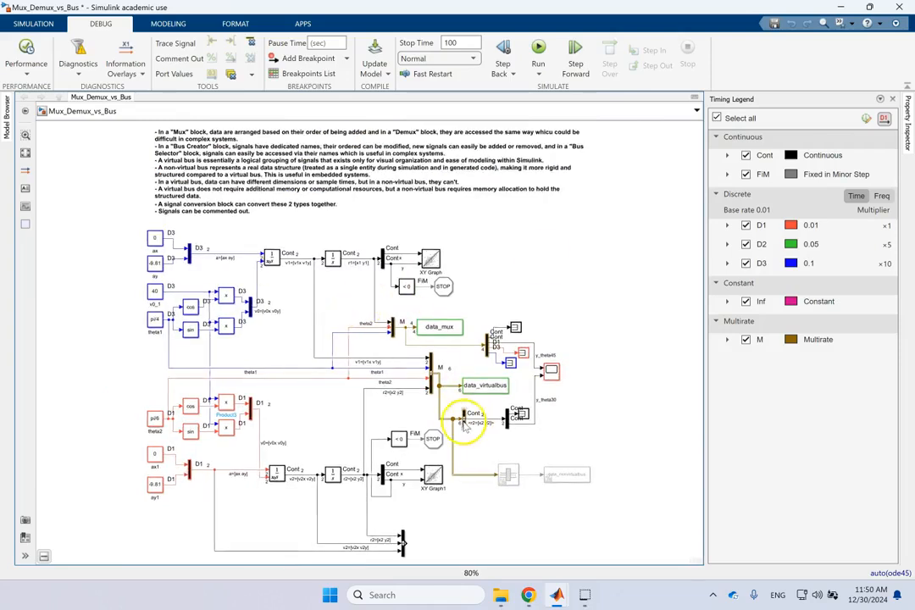
scroll(457, 420, "up", 1)
scroll(421, 363, "up", 2)
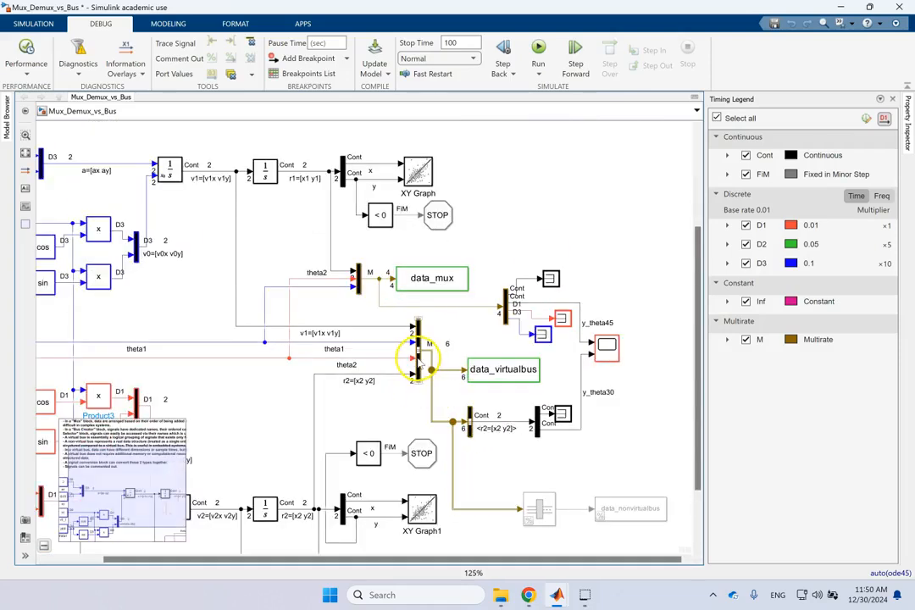
left_click(418, 358)
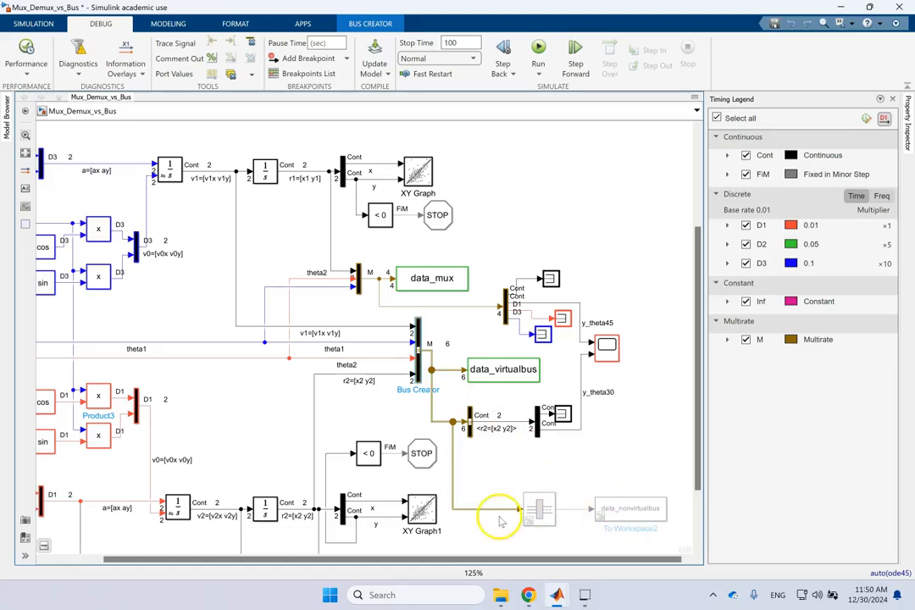
left_click(539, 138)
Read the annotation's note on virtual buses and highlight "real data structure" in the note on non-virtual buses.
key("space")
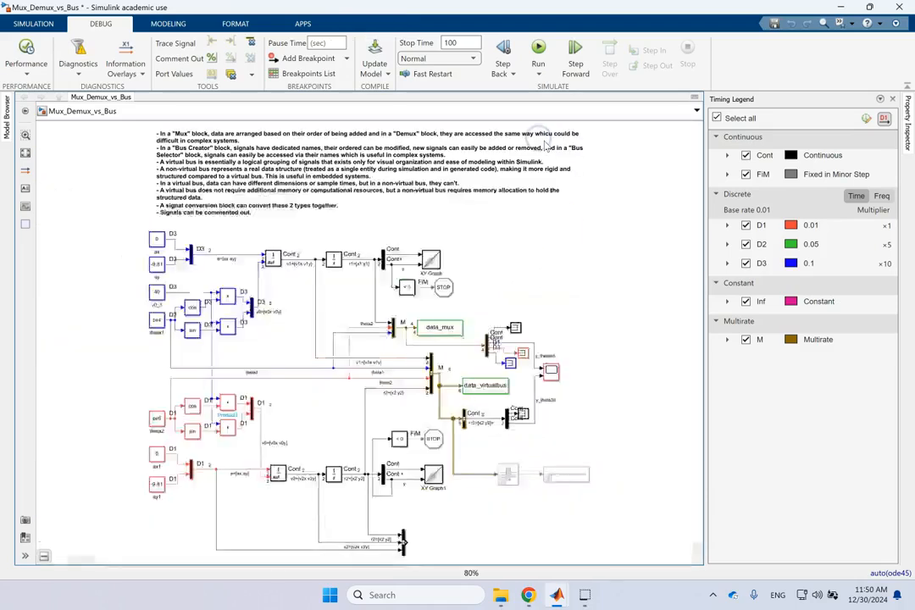
scroll(201, 142, "up", 3)
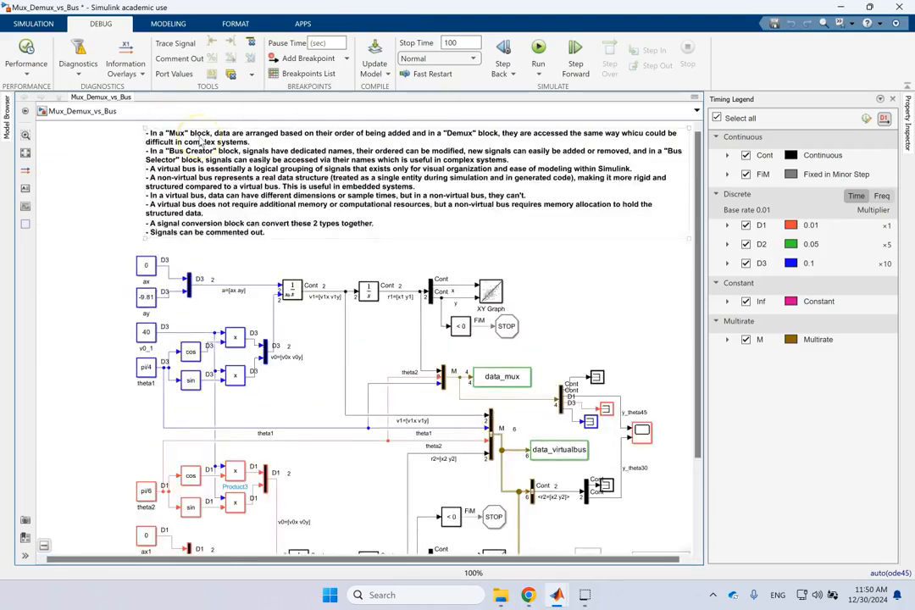
left_click(142, 177)
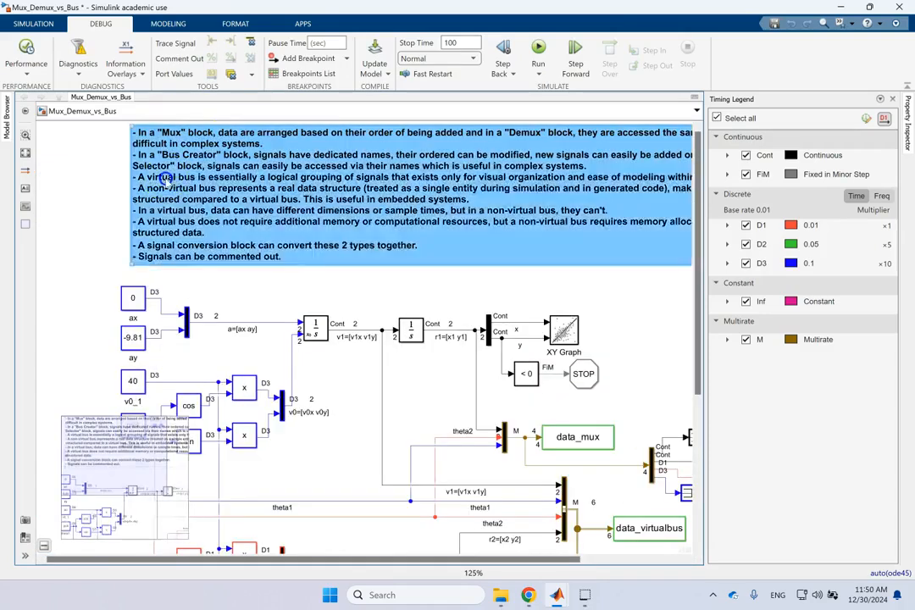
left_click(142, 177)
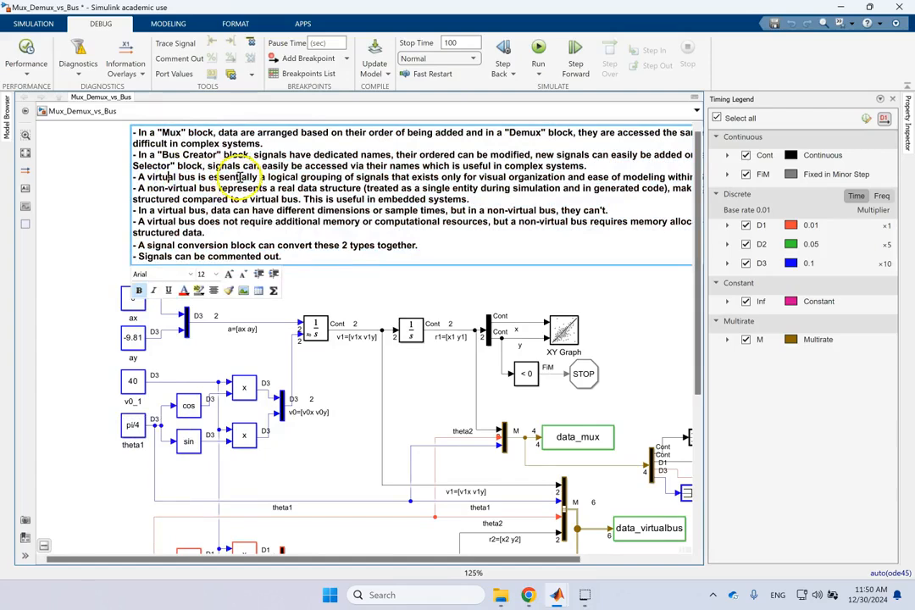
scroll(240, 178, "down", 2)
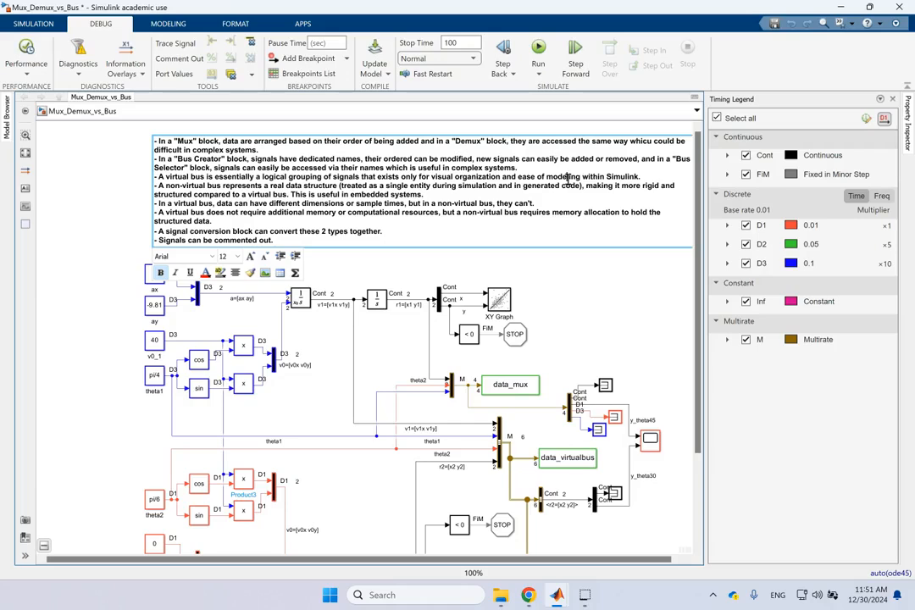
double_click(193, 185)
left_click_drag(270, 186, 333, 185)
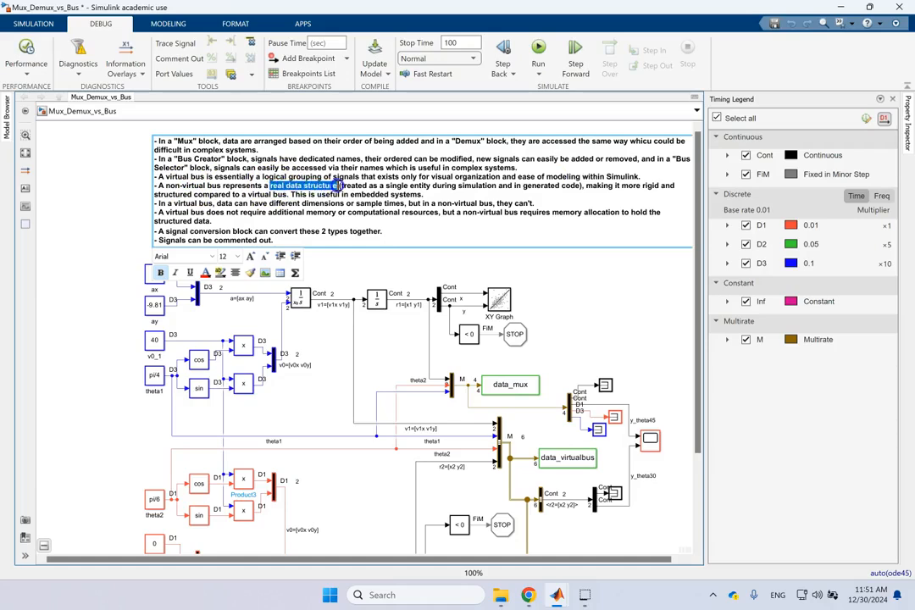
left_click(402, 187)
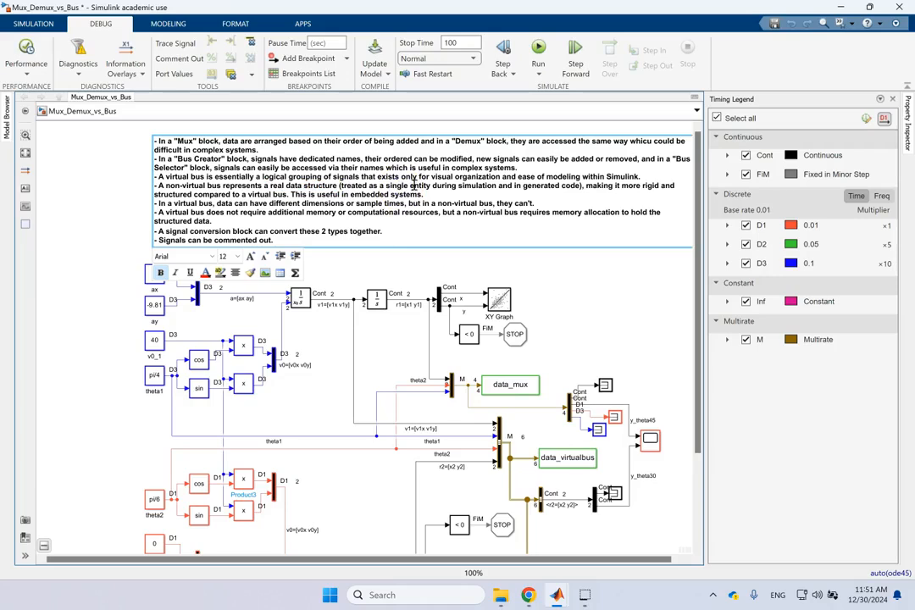
Read the notes on non-virtual buses in embedded systems and on differing dimensions or sample times in the two bus types.
double_click(409, 186)
left_click(454, 186)
left_click(512, 185)
triple_click(458, 186)
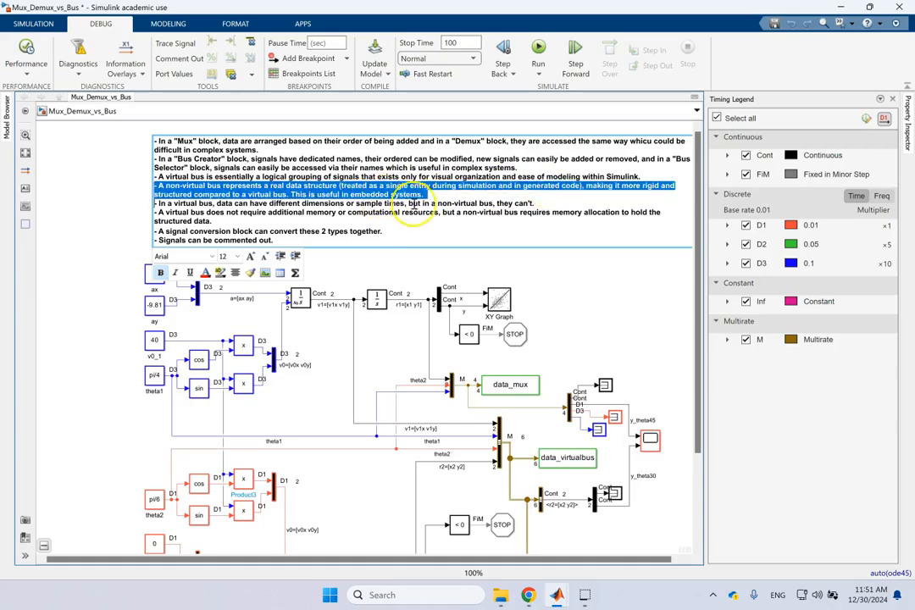
double_click(405, 195)
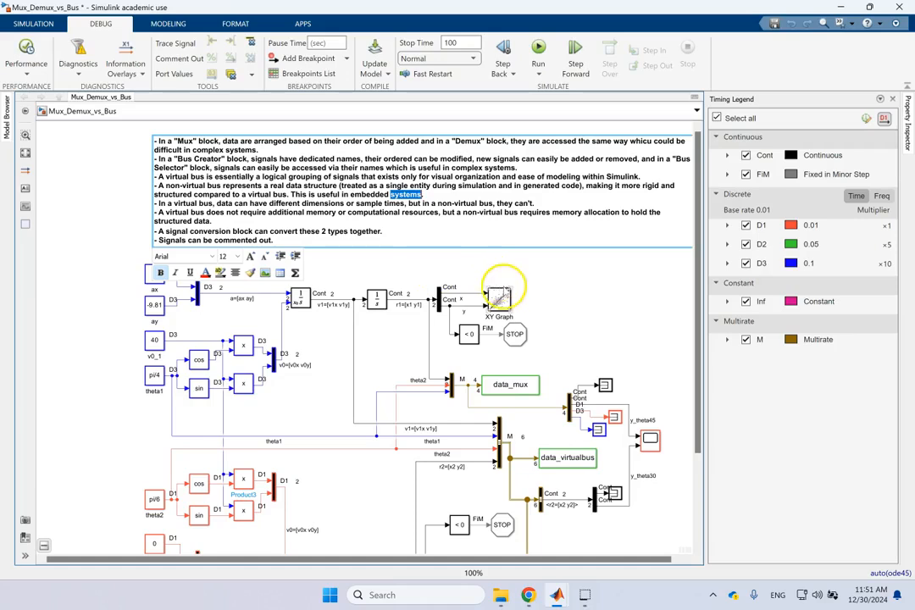
left_click(633, 191)
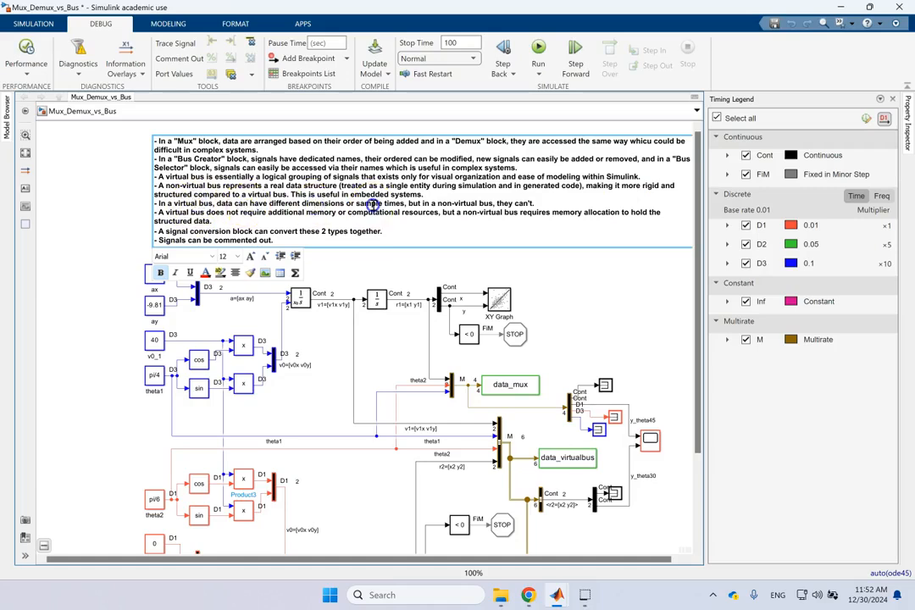
double_click(465, 204)
left_click(505, 275)
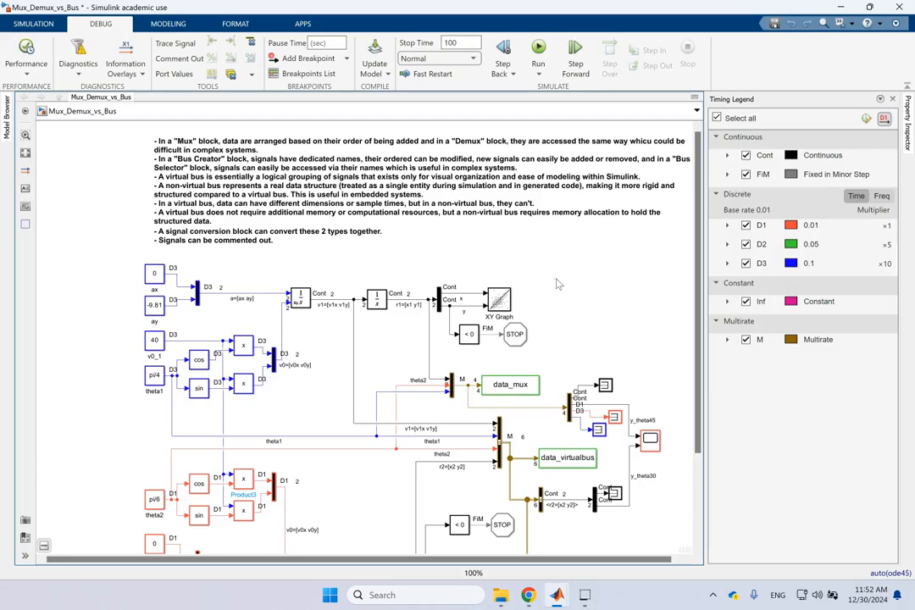
Trace the virtual bus lines from the Bus Creator to data_virtualbus and the Bus Selector.
left_click(499, 445)
left_click(510, 471)
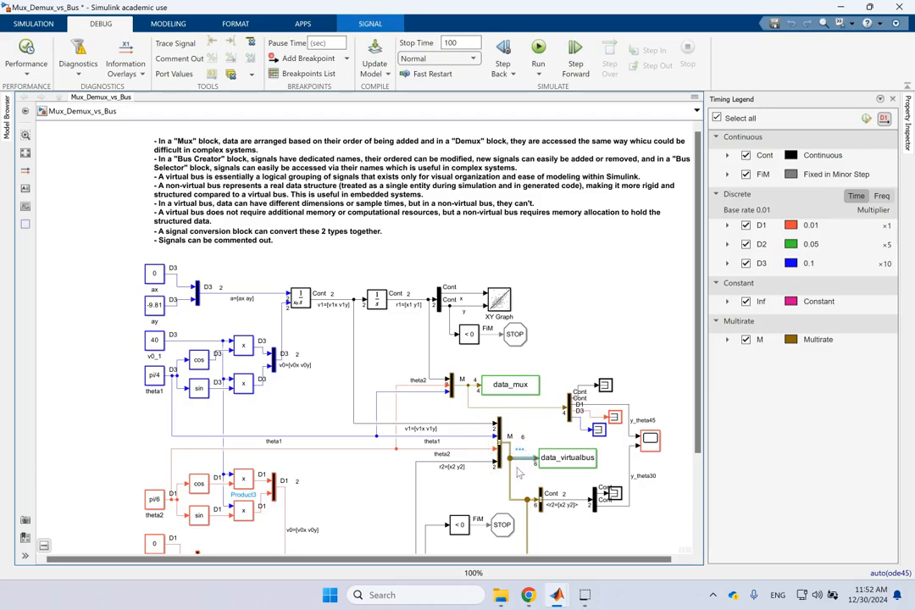
left_click(512, 476)
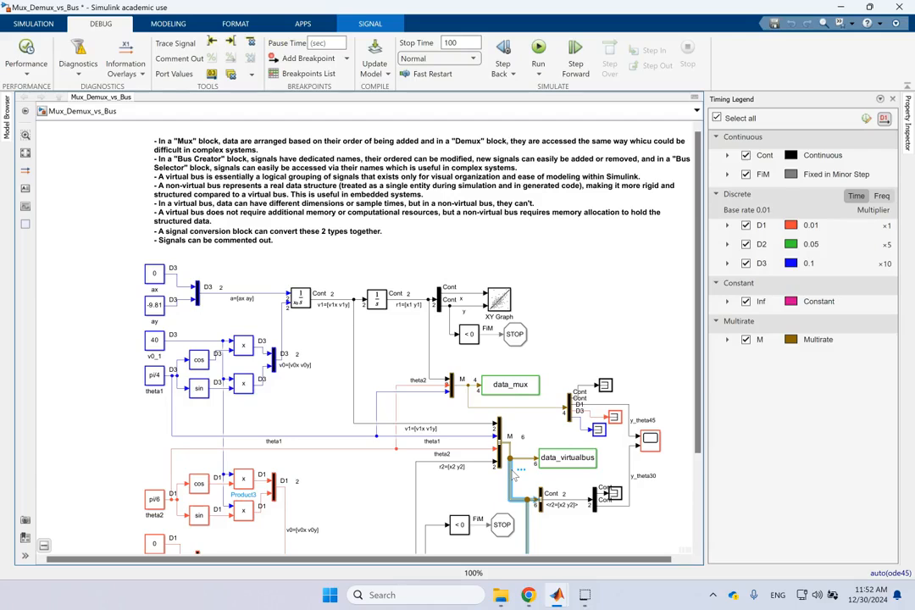
left_click(479, 518)
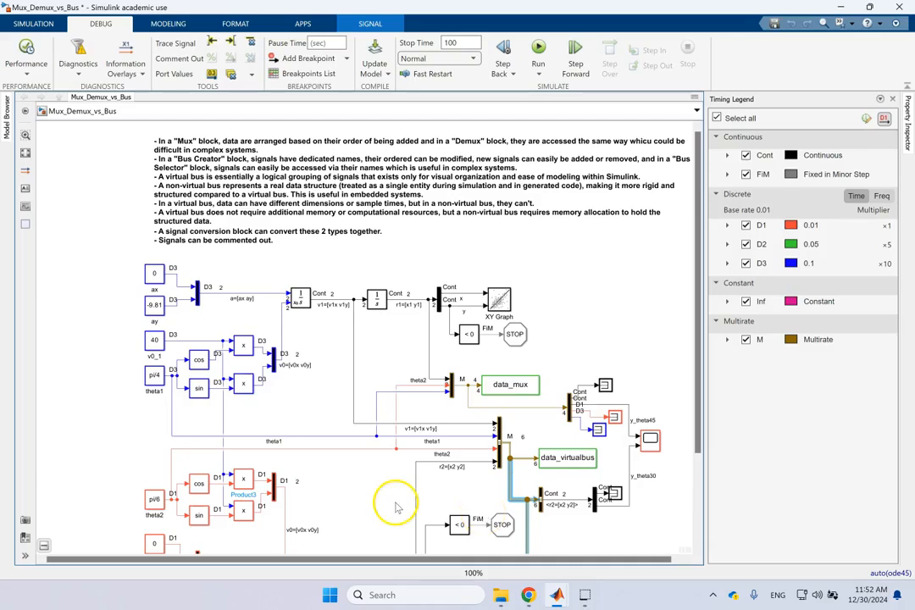
left_click(565, 267)
Add a new Signal Conversion block in the empty area below XY Graph1.
key("ctrl+minus")
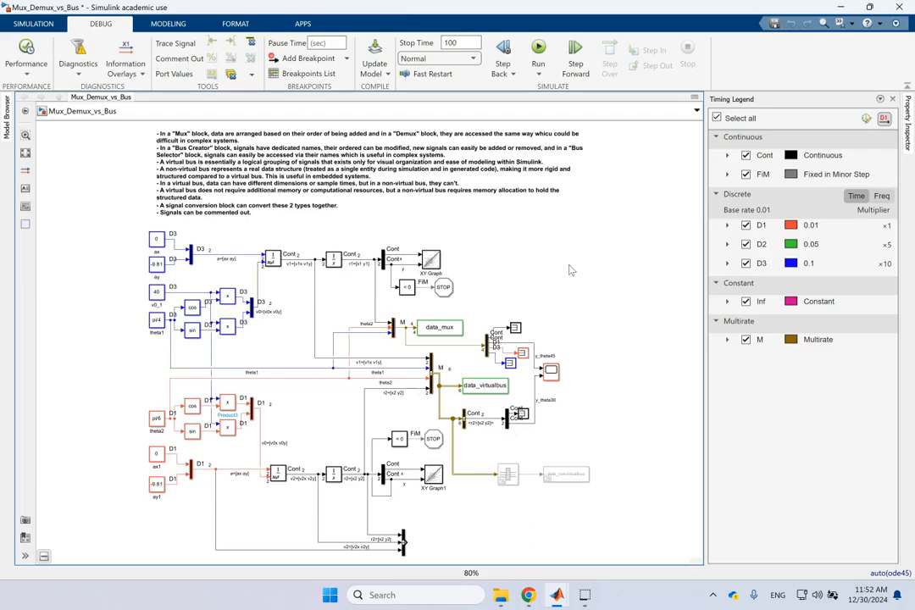
scroll(507, 500, "up", 1)
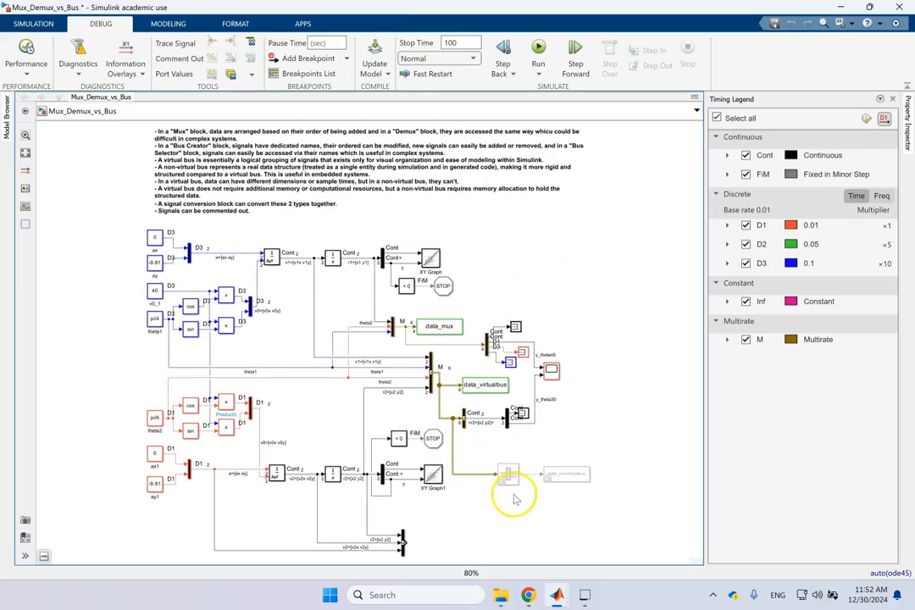
scroll(514, 500, "up", 4)
left_click(501, 449)
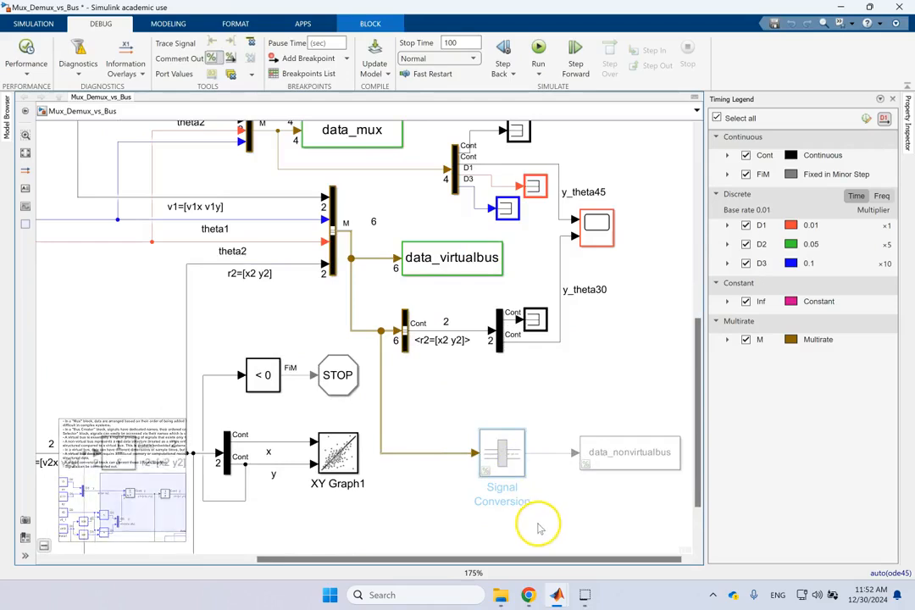
scroll(512, 487, "down", 1)
double_click(415, 520)
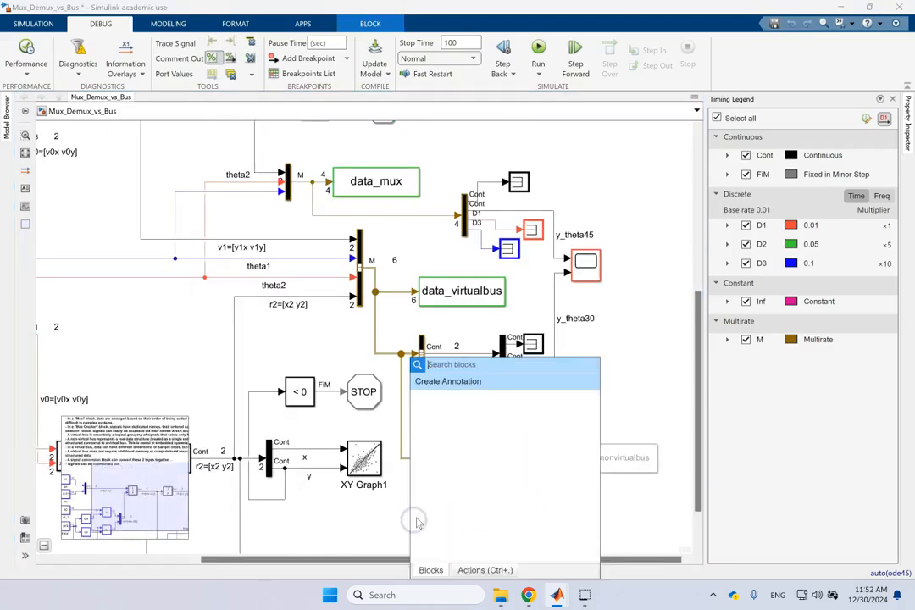
type("signal con")
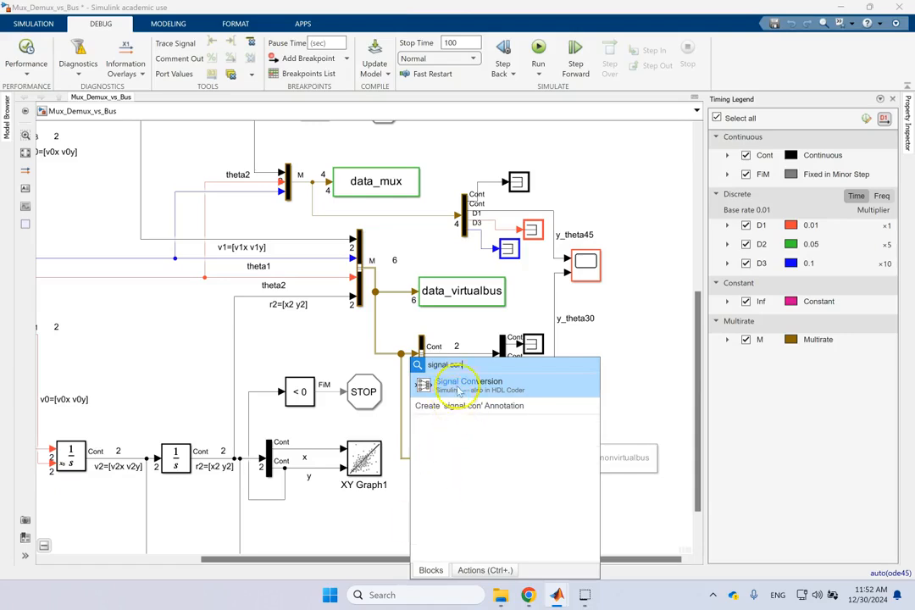
key("Return")
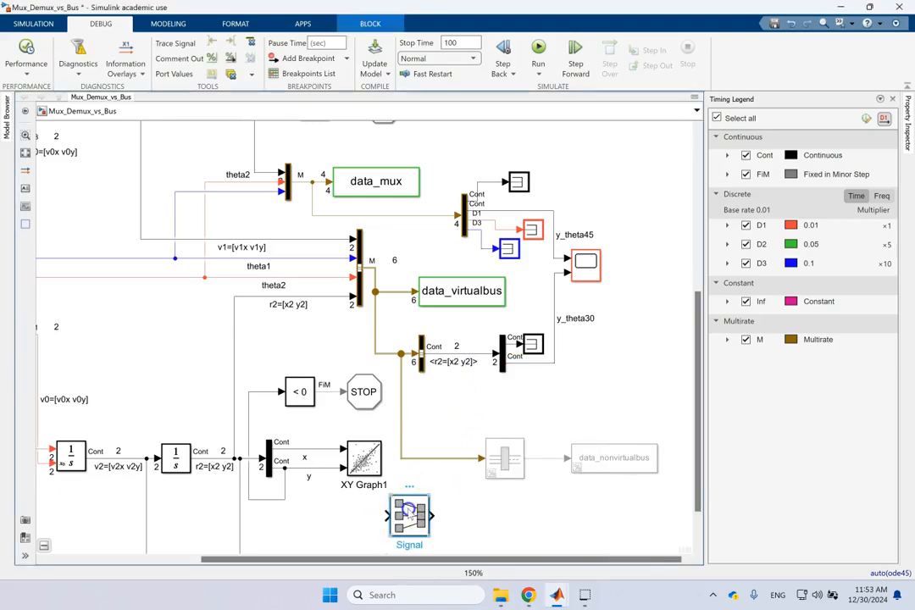
Set the new Signal Conversion block's output to Nonvirtual bus.
double_click(409, 514)
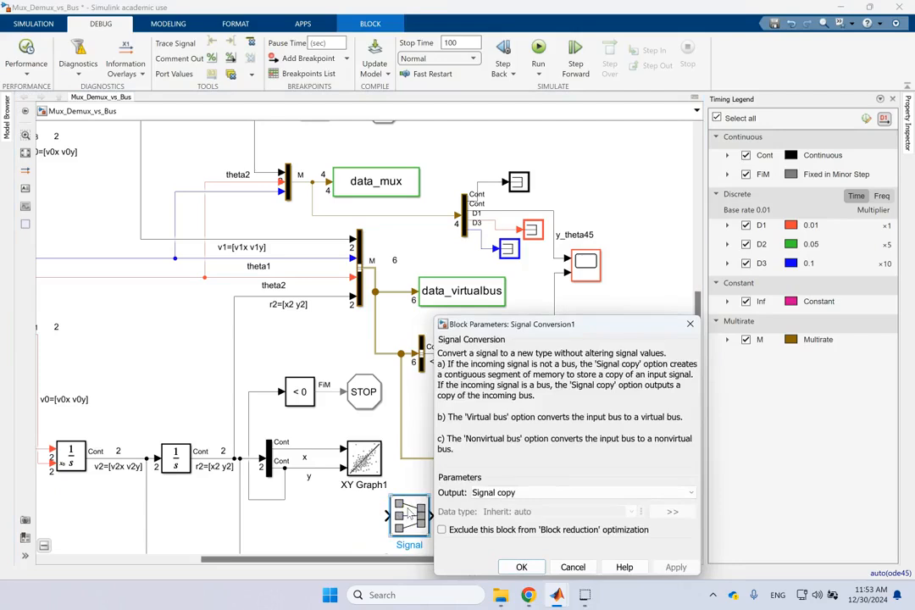
left_click(508, 496)
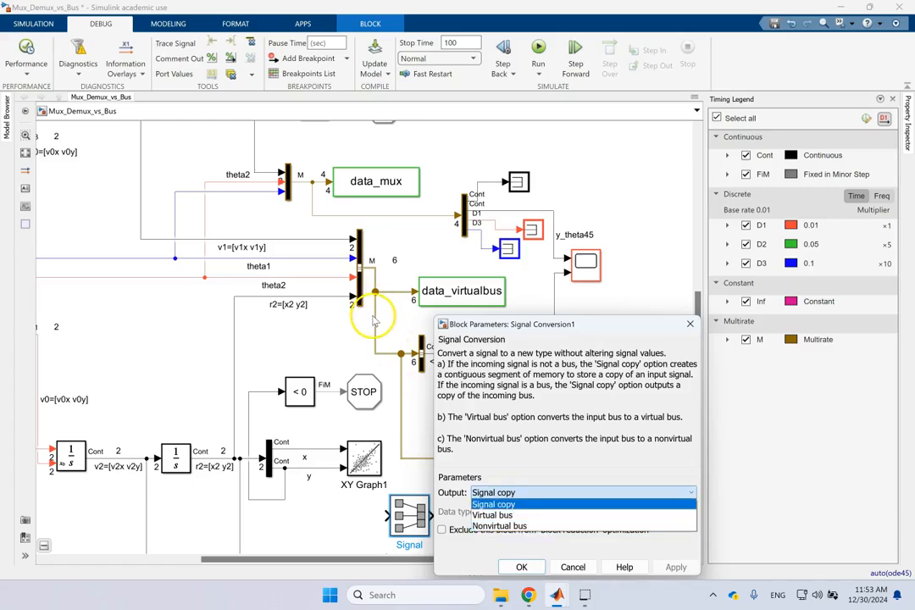
left_click(494, 526)
mouse_move(500, 595)
left_click(526, 563)
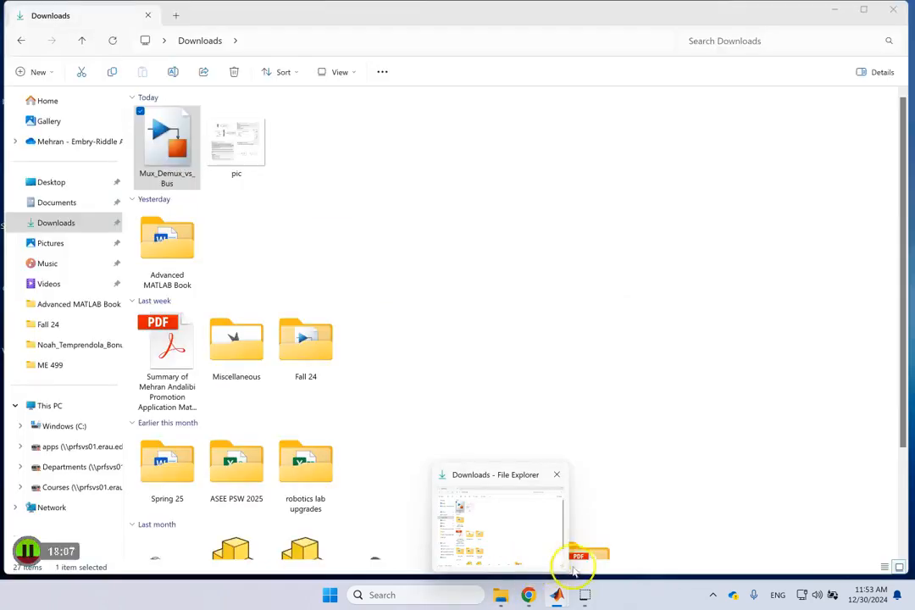
left_click(527, 511)
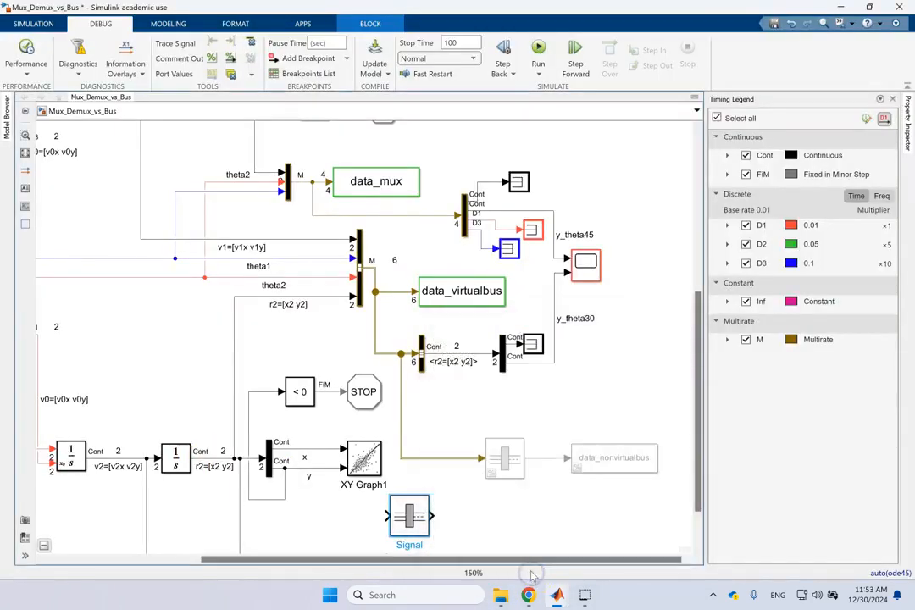
Check the output type of the commented-out Signal Conversion block and its line to data_nonvirtualbus.
double_click(505, 459)
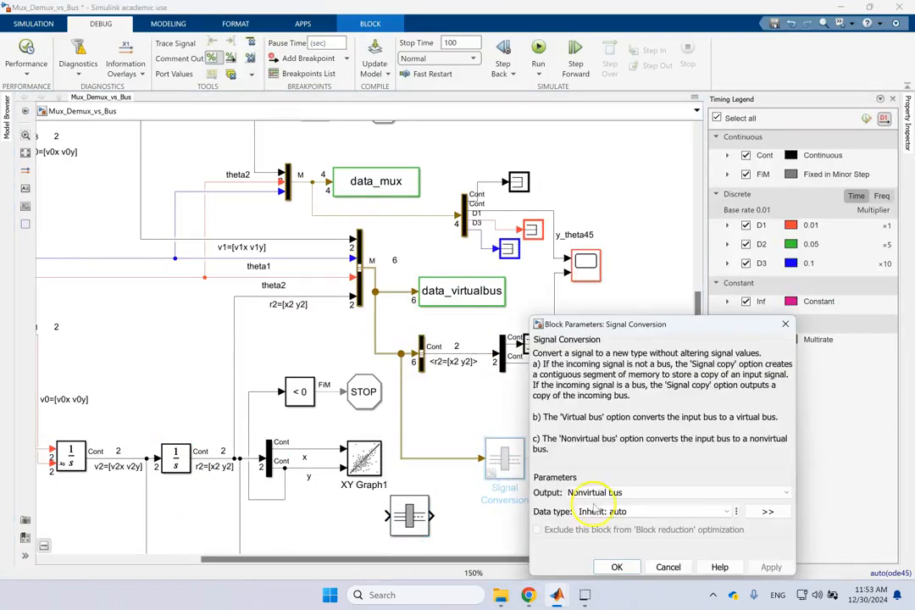
left_click(617, 566)
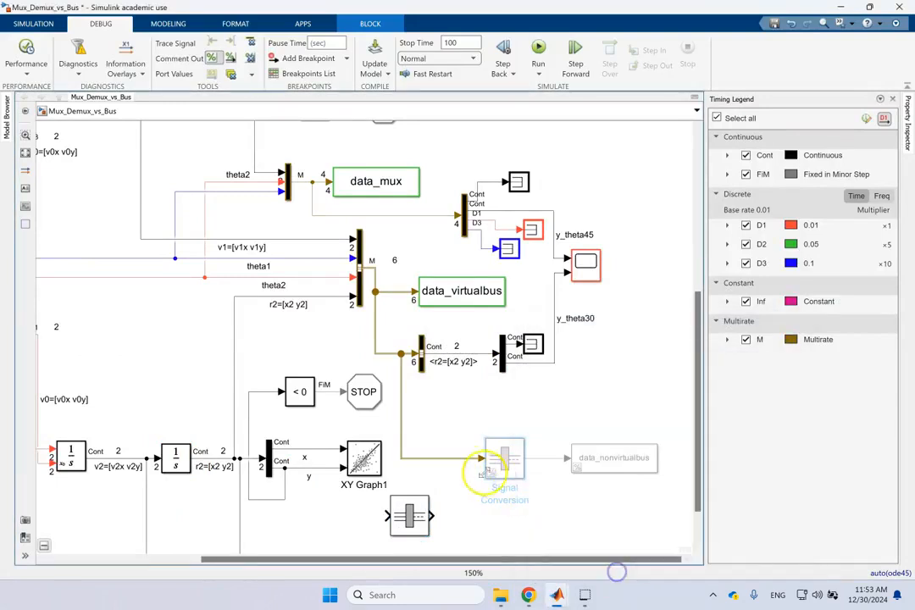
left_click(537, 458)
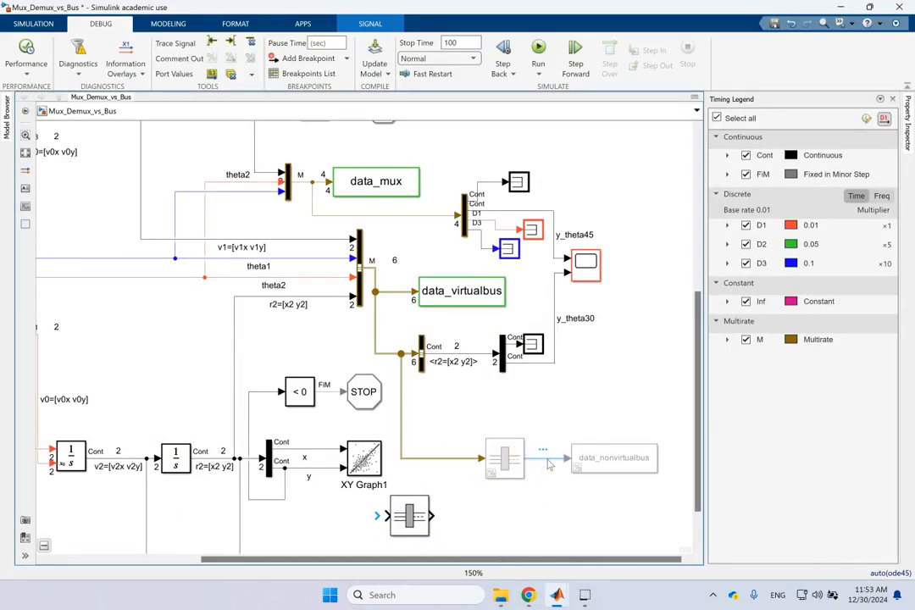
Delete the unconnected Signal Conversion block below XY Graph1.
left_click(415, 513)
left_click(427, 511)
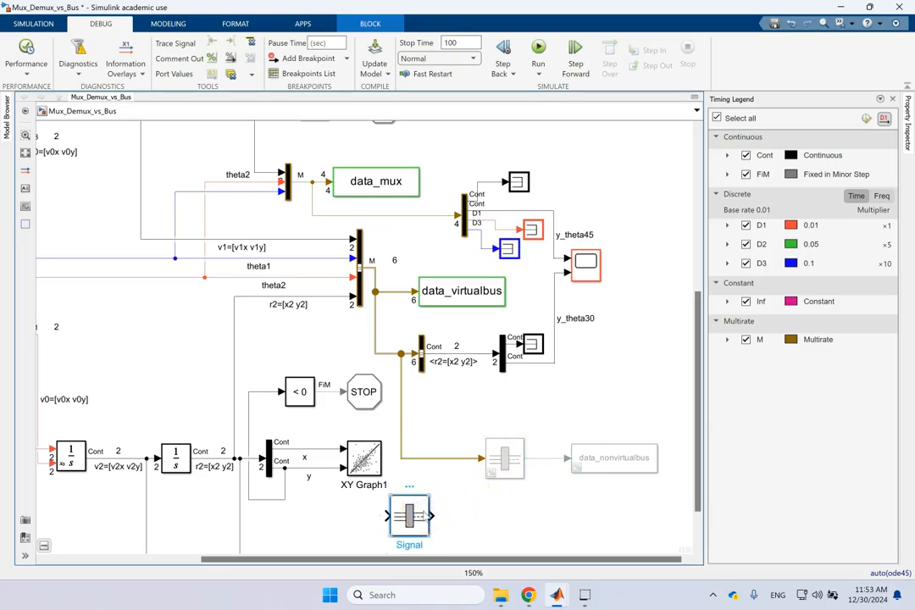
key("Delete")
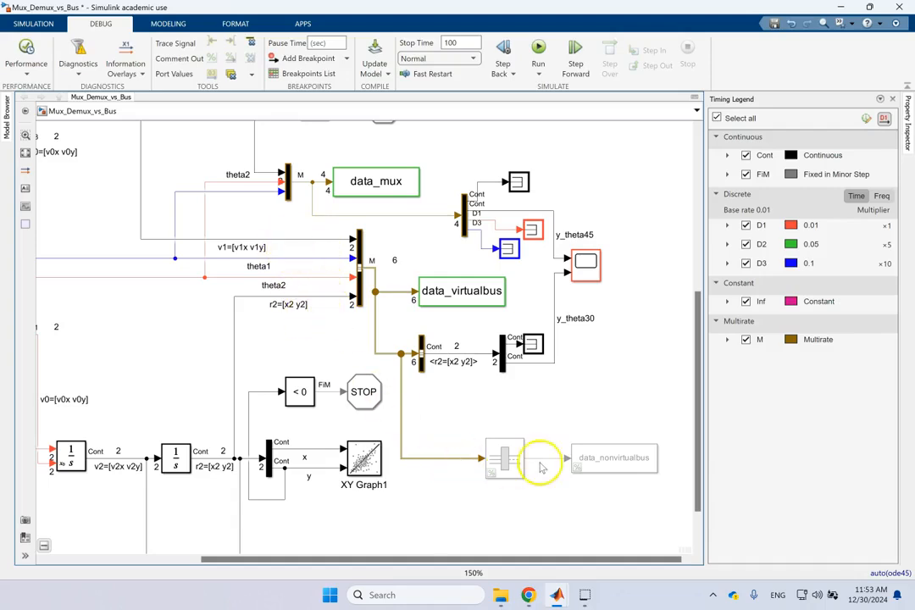
Select the commented-out Signal Conversion and data_nonvirtualbus blocks together and run the simulation with them excluded.
left_click(505, 462)
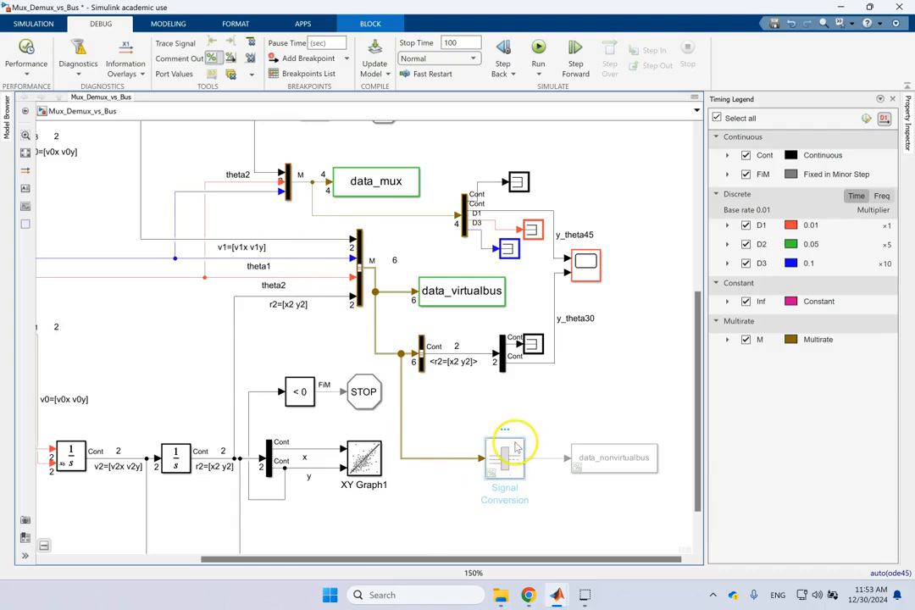
left_click_drag(667, 514, 583, 488)
left_click(604, 369)
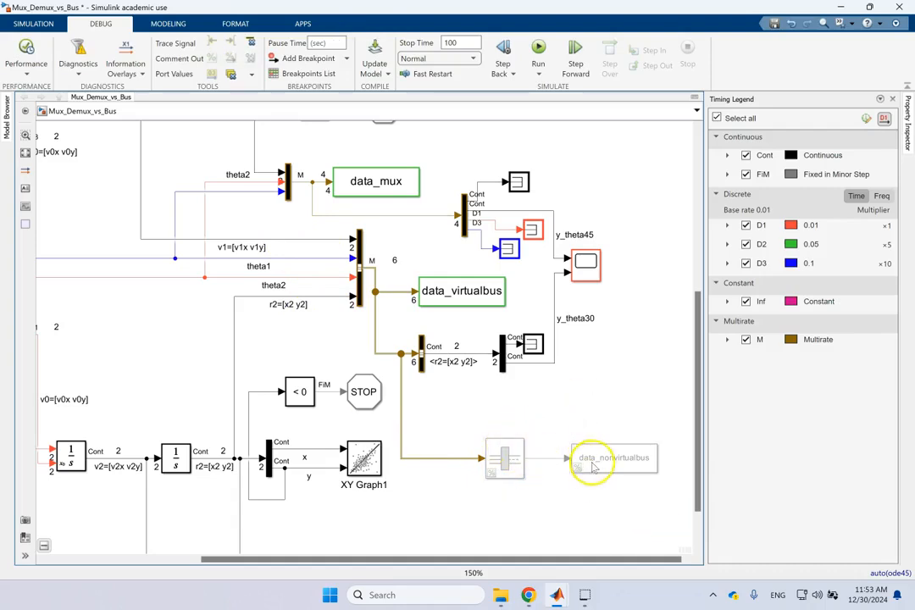
left_click(510, 460)
left_click(600, 458)
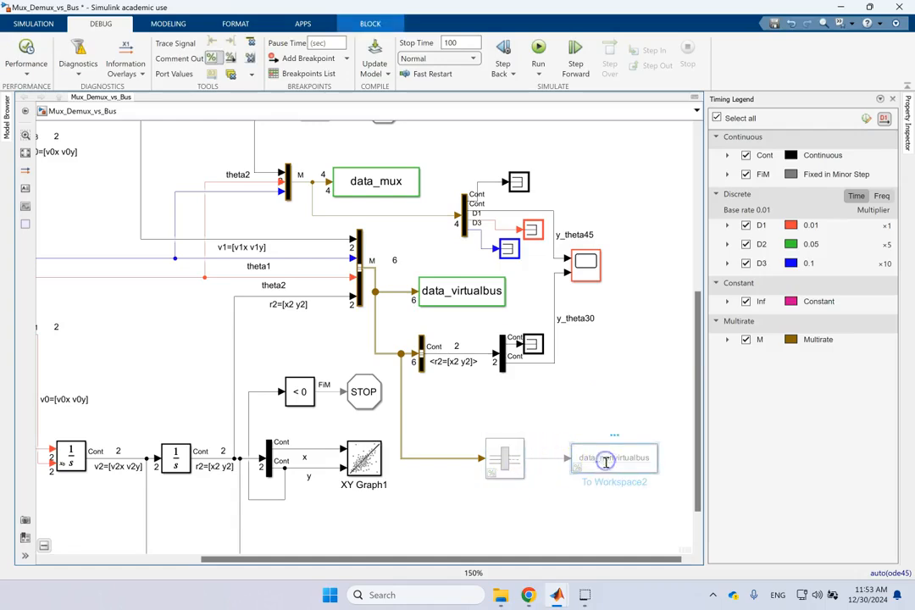
left_click(521, 460)
left_click(603, 458)
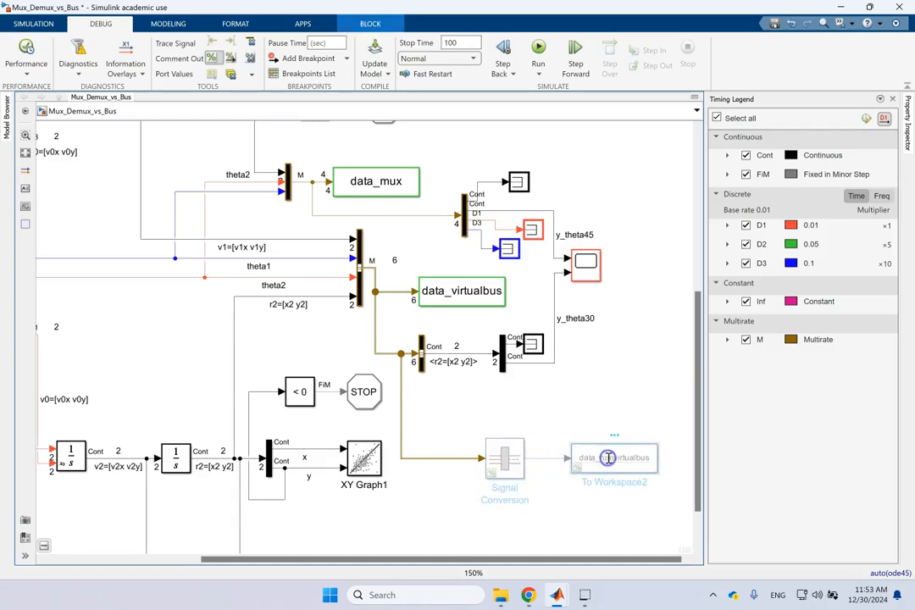
left_click(551, 49)
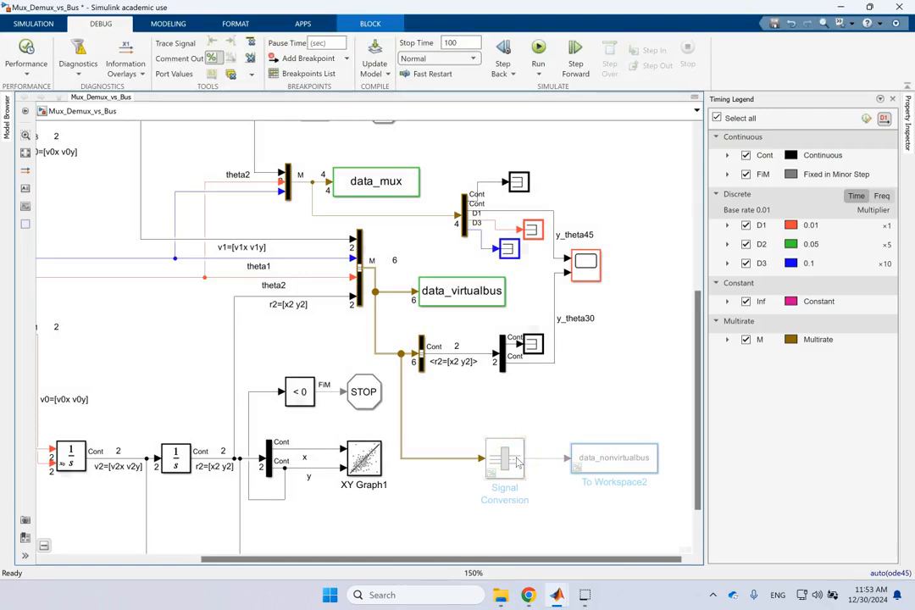
left_click(491, 476)
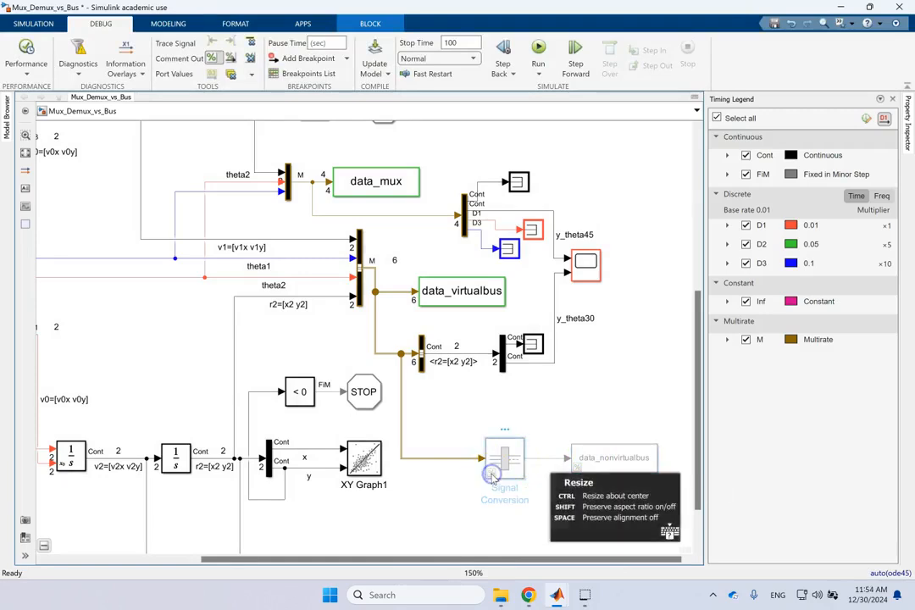
Uncomment the Signal Conversion and data_nonvirtualbus blocks and try running the simulation with them included.
left_click_drag(477, 418, 647, 497)
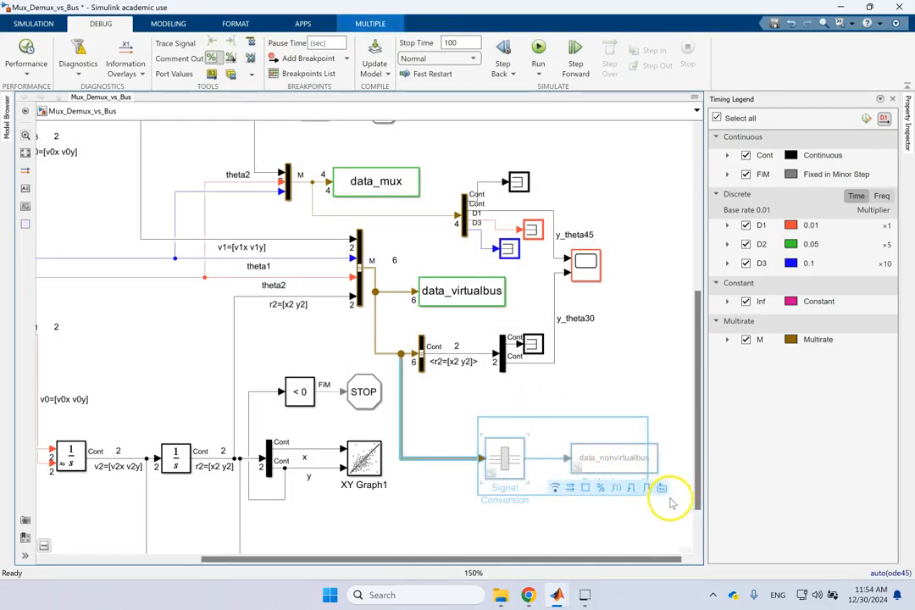
left_click(599, 488)
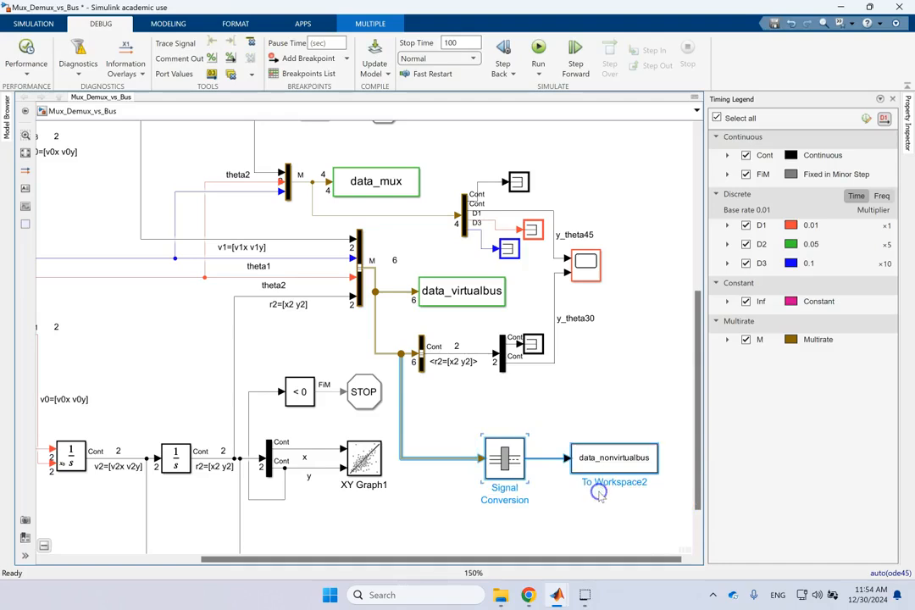
left_click(628, 333)
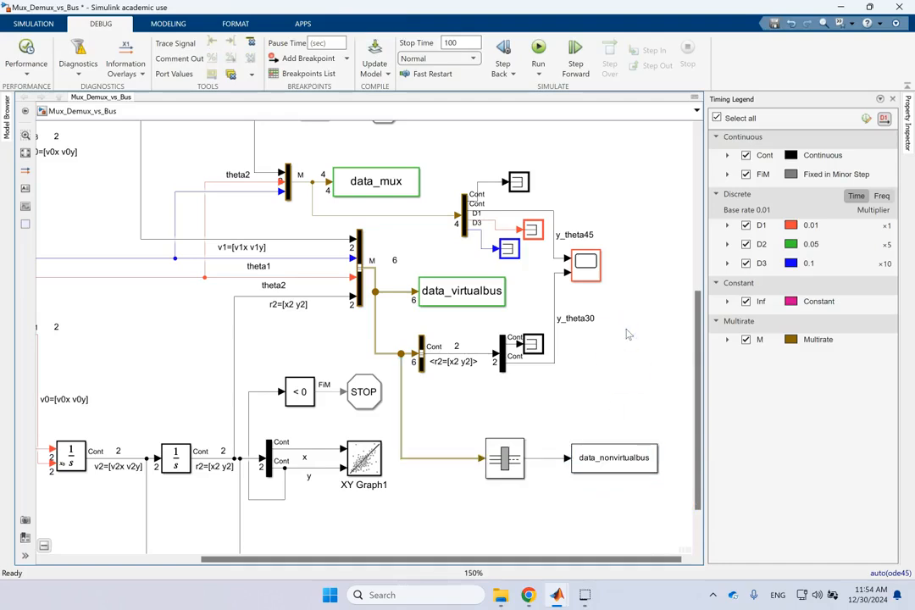
left_click(538, 51)
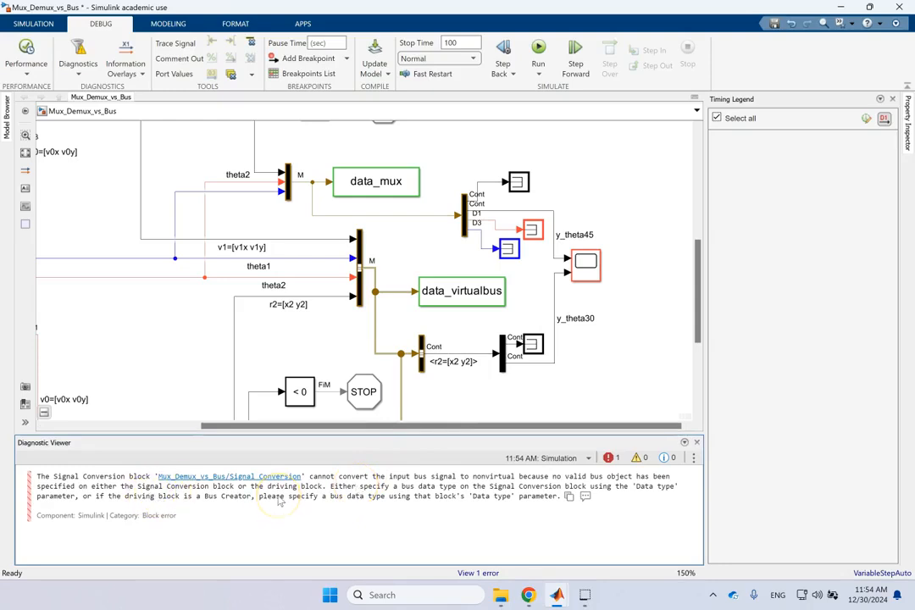
left_click(696, 442)
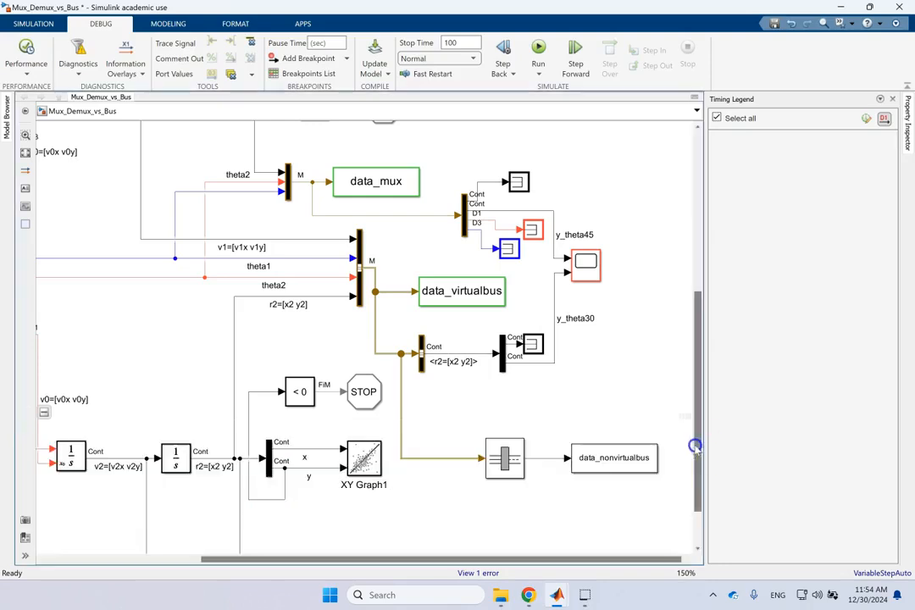
left_click(625, 402)
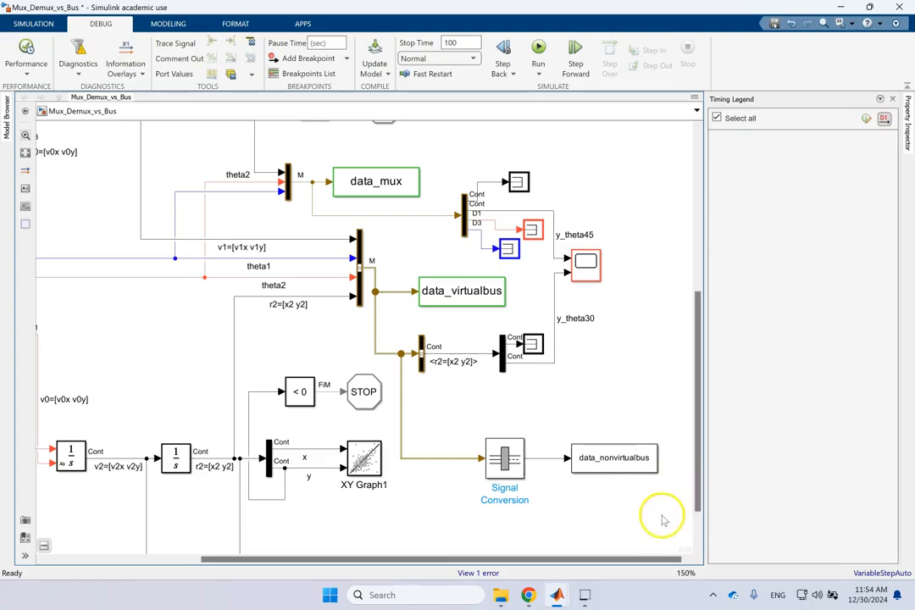
Comment out the Signal Conversion and data_nonvirtualbus blocks together.
left_click_drag(669, 516, 422, 430)
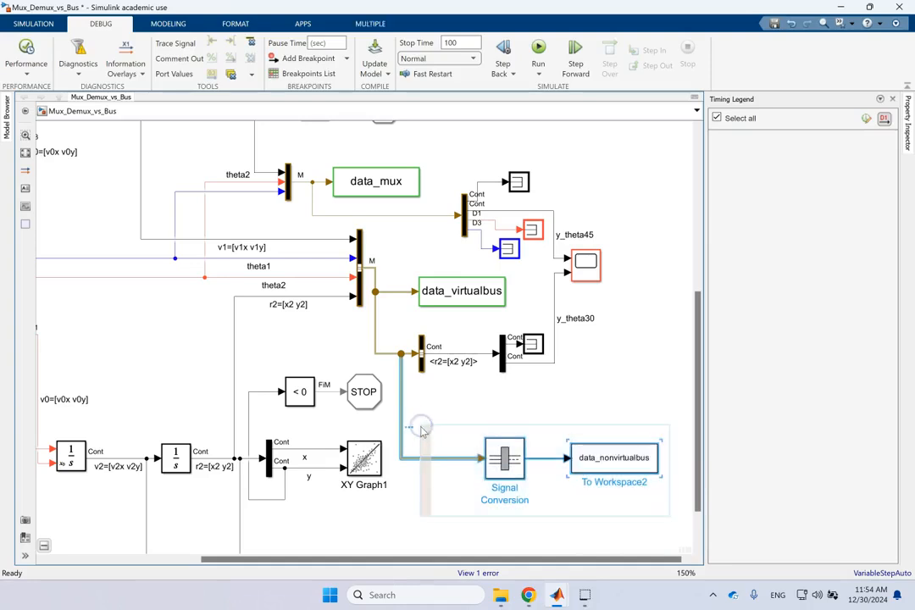
mouse_move(409, 429)
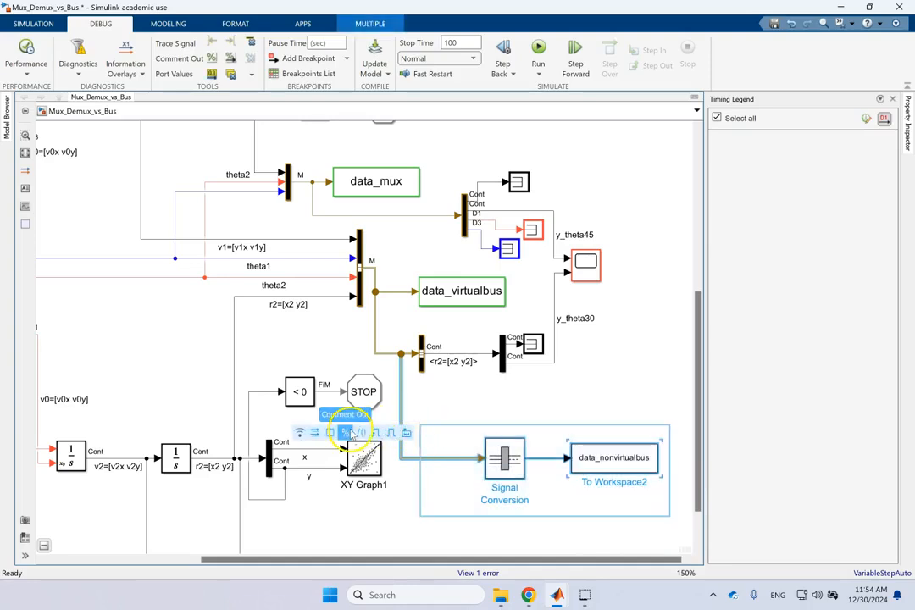
left_click(347, 432)
left_click(586, 398)
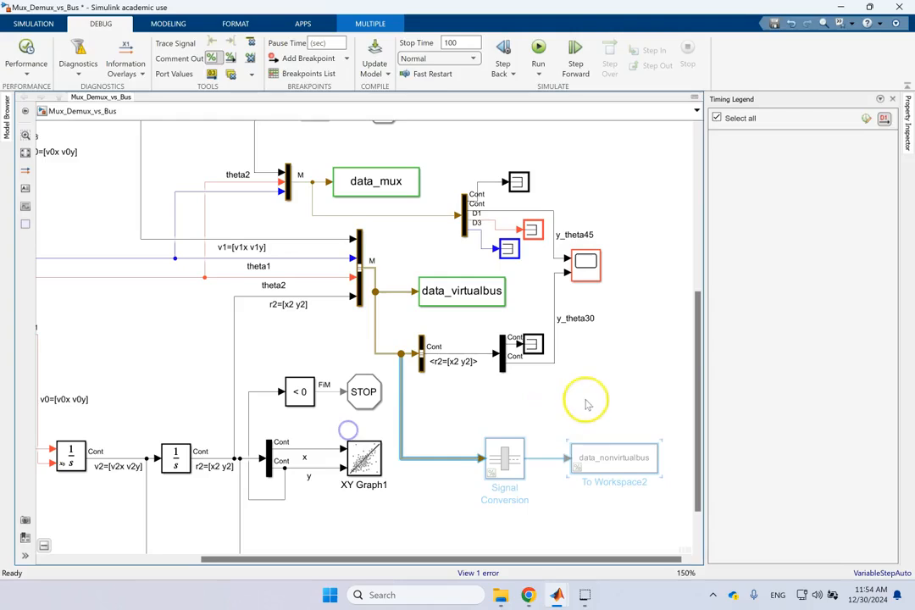
left_click(591, 441)
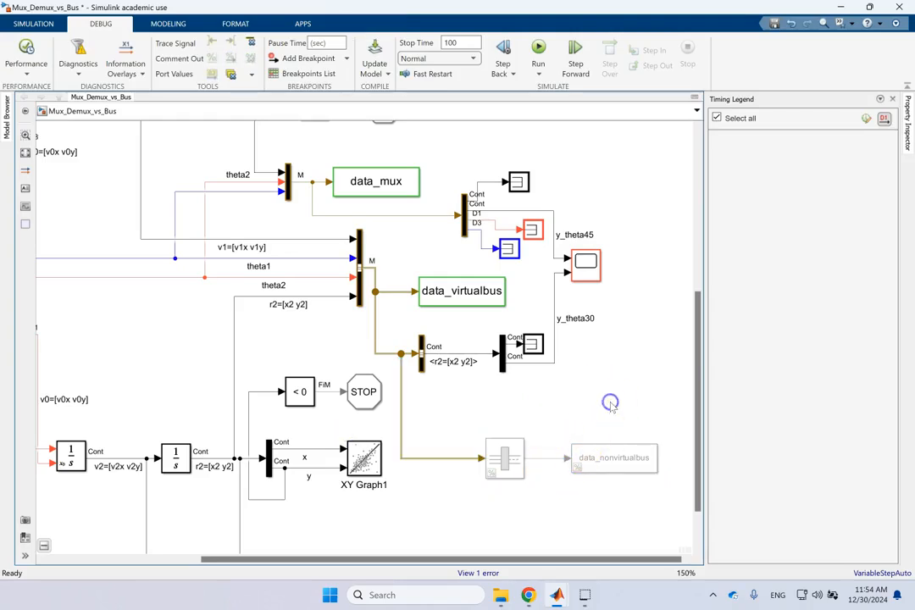
Examine the commented-out branch and the annotation's note on memory requirements of virtual versus non-virtual buses.
key("space")
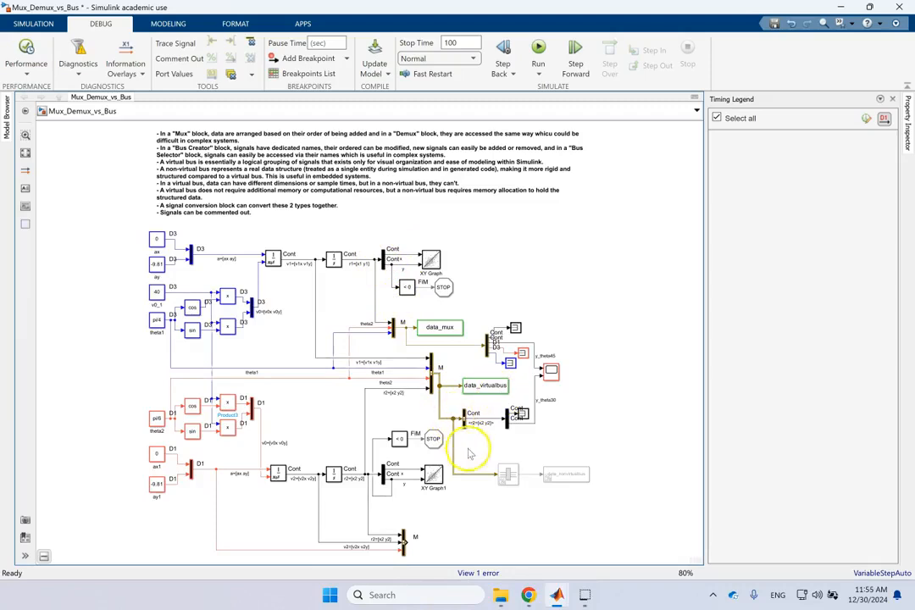
left_click(526, 476)
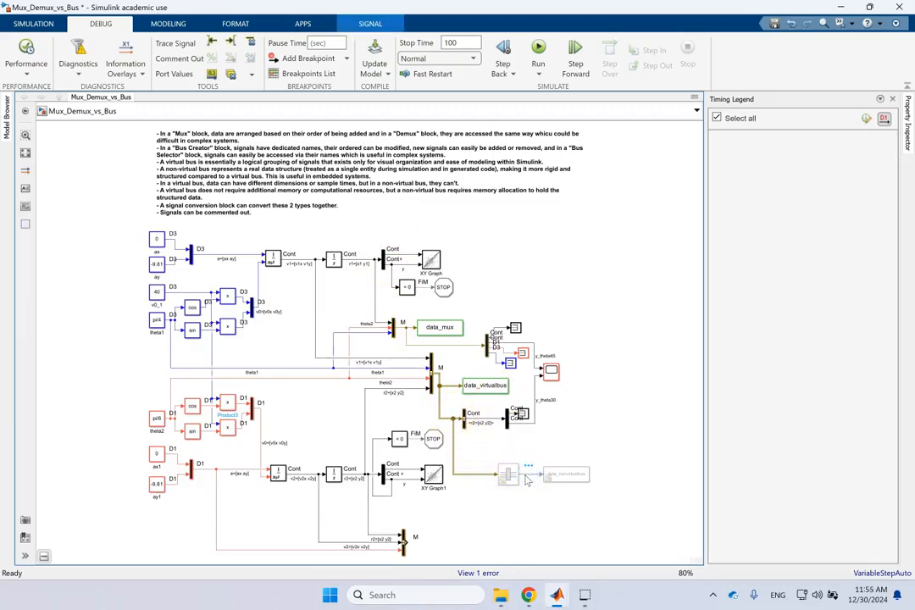
left_click(481, 476)
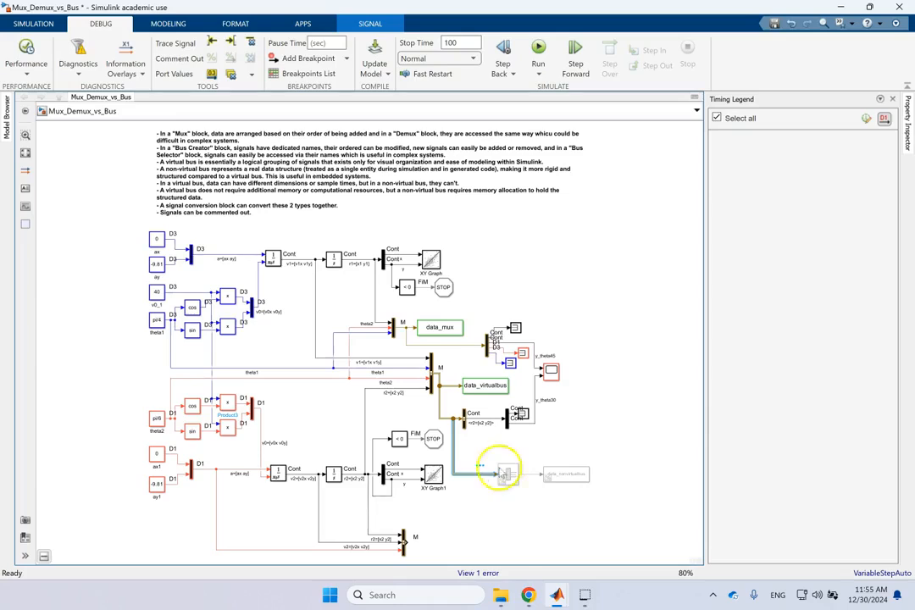
left_click(530, 474)
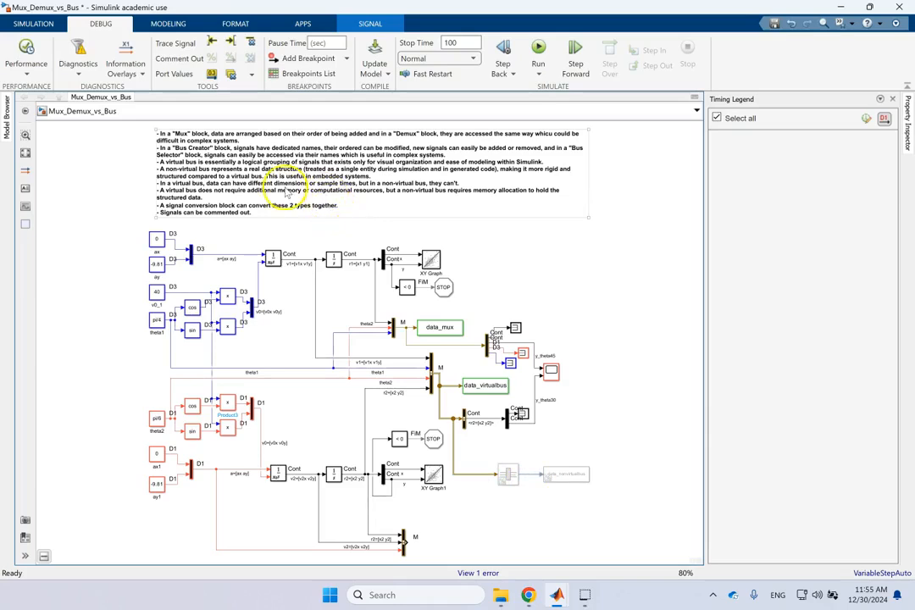
scroll(251, 193, "up", 2)
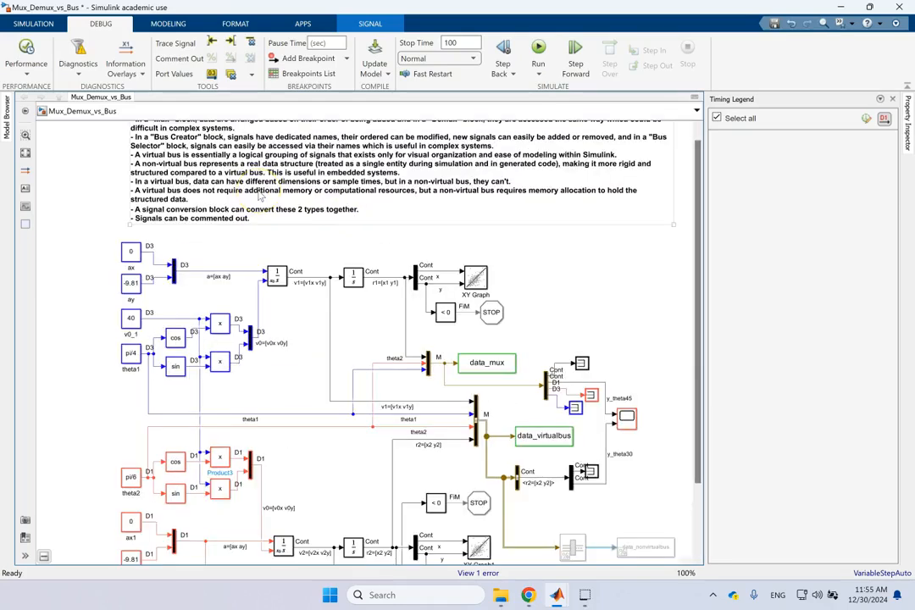
left_click(218, 192)
left_click(218, 191)
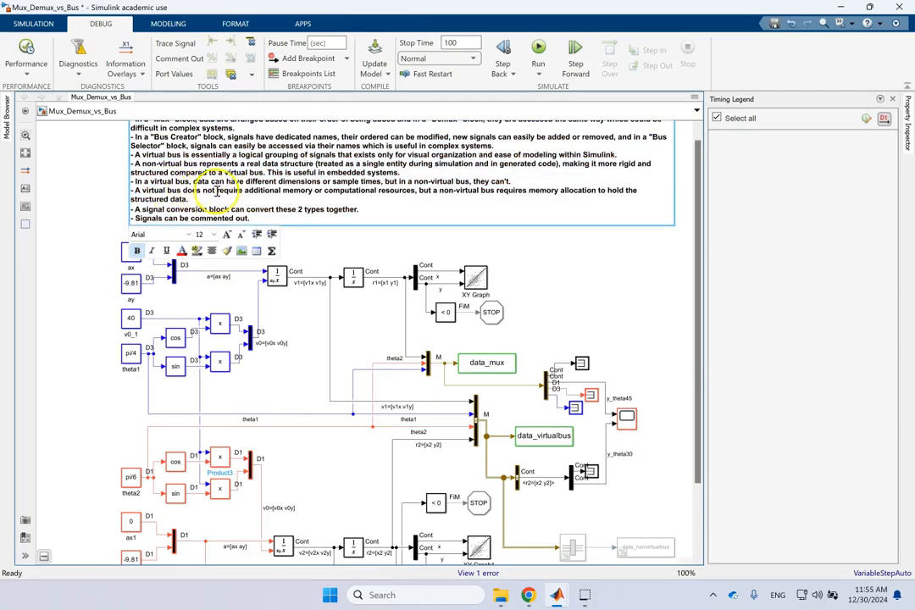
left_click(300, 191)
left_click(396, 191)
left_click(470, 190)
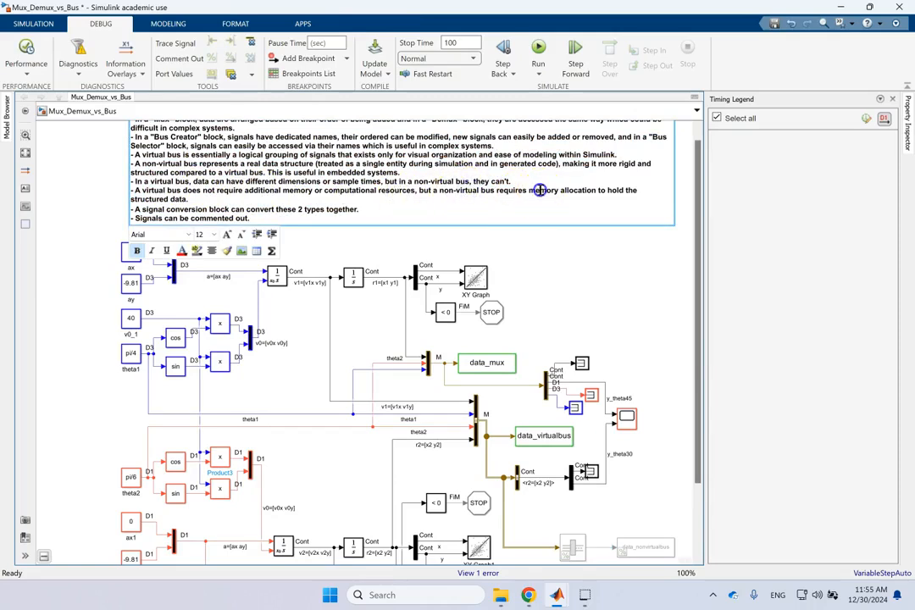
left_click(184, 199)
left_click_drag(184, 199, 606, 190)
left_click(612, 284)
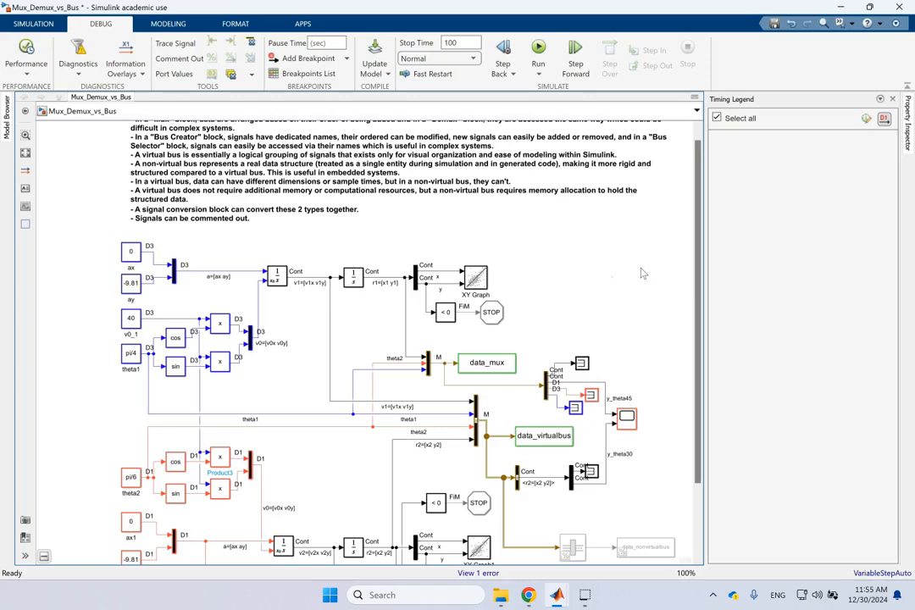
Read the annotation's notes on signal conversion and commenting out, relating them to the commented-out Signal Conversion block.
left_click(597, 544)
left_click(575, 278)
left_click(182, 210)
left_click(209, 211)
left_click(458, 255)
left_click(285, 215)
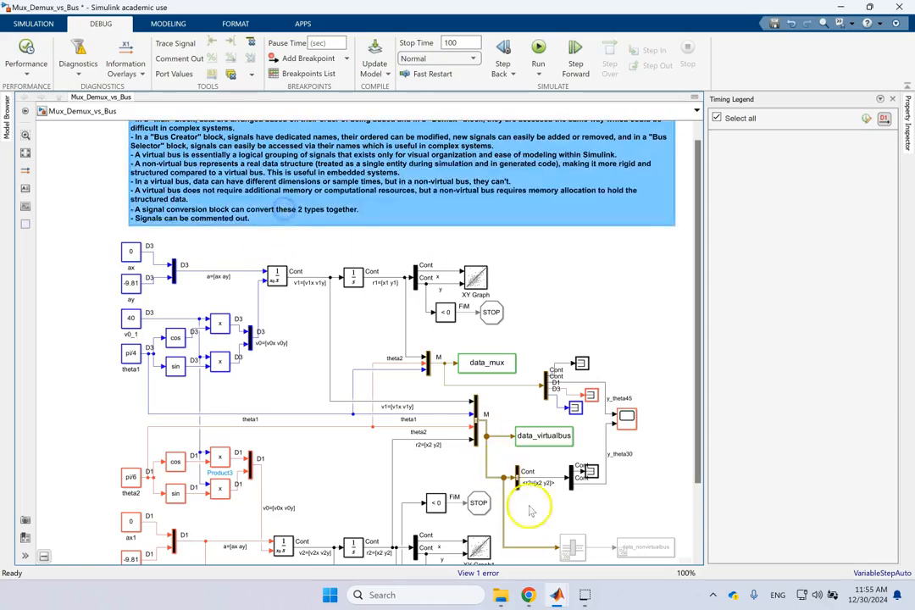
left_click(570, 545)
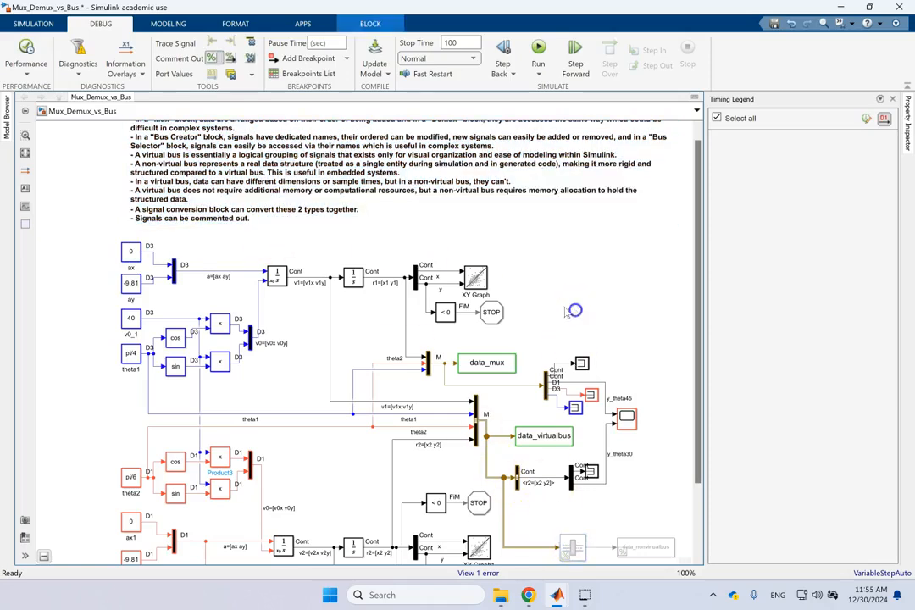
left_click(150, 191)
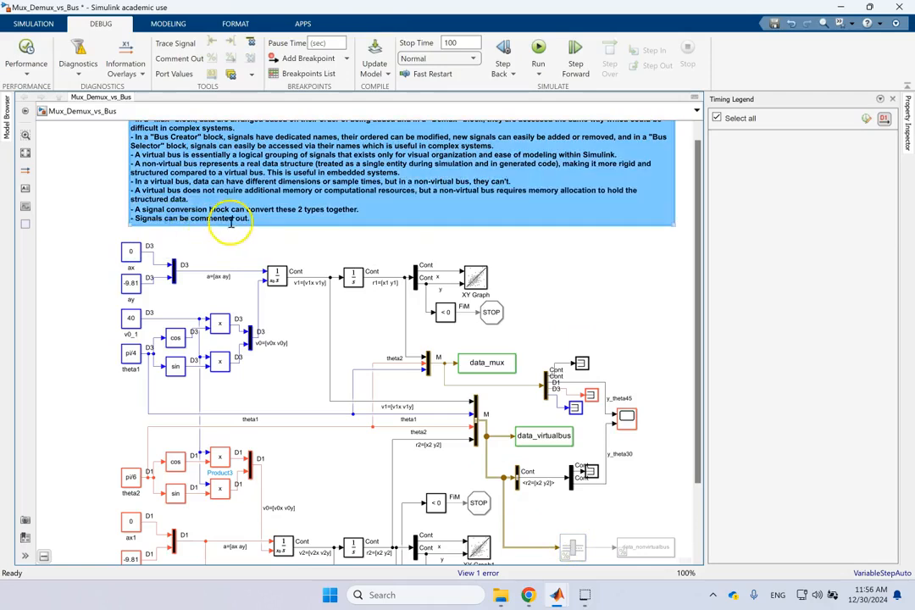
left_click(581, 279)
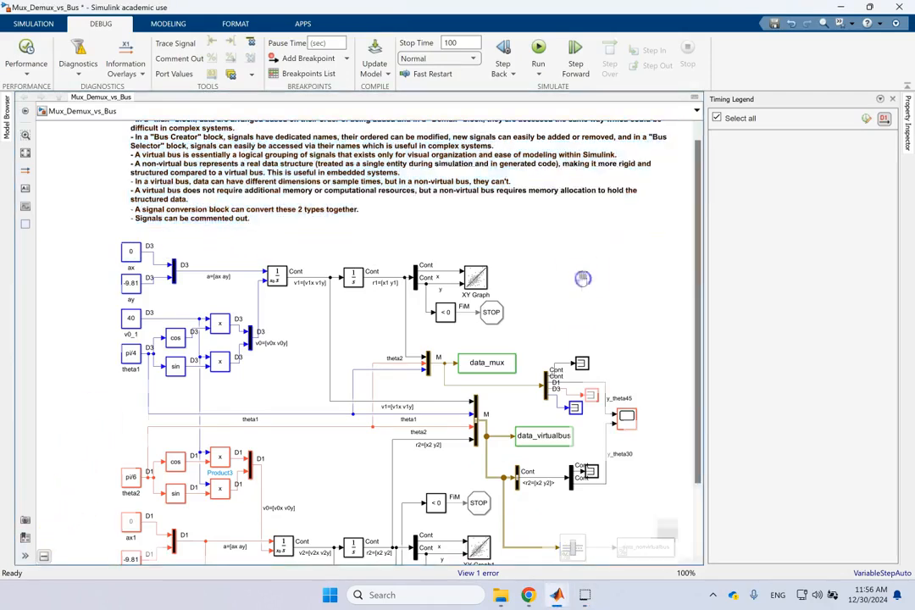
key("space")
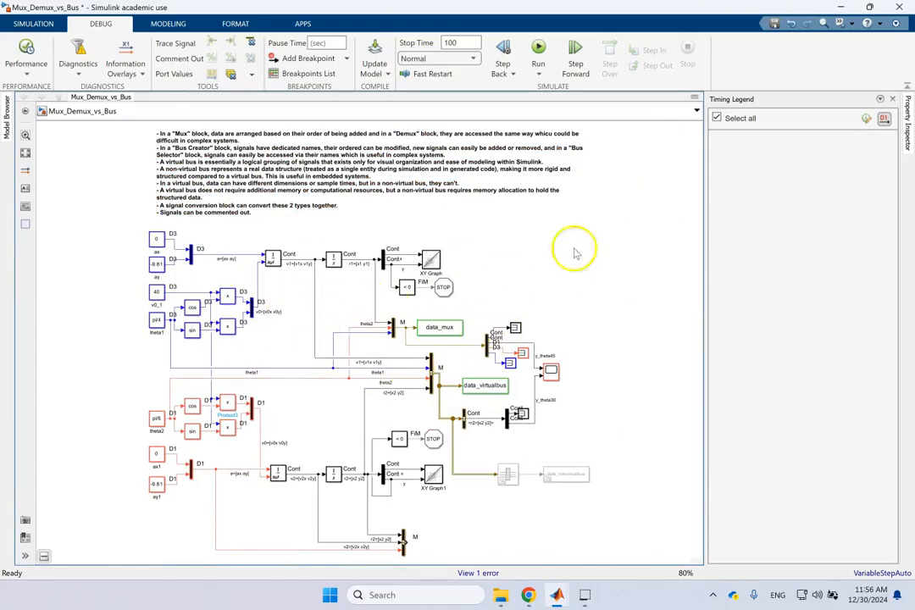
left_click(26, 173)
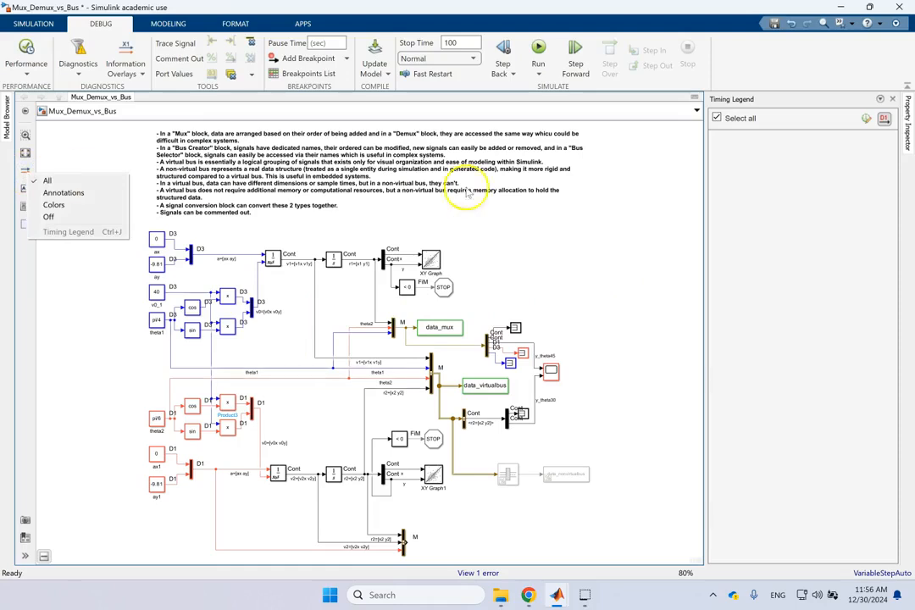
left_click(887, 122)
left_click(888, 121)
left_click(888, 122)
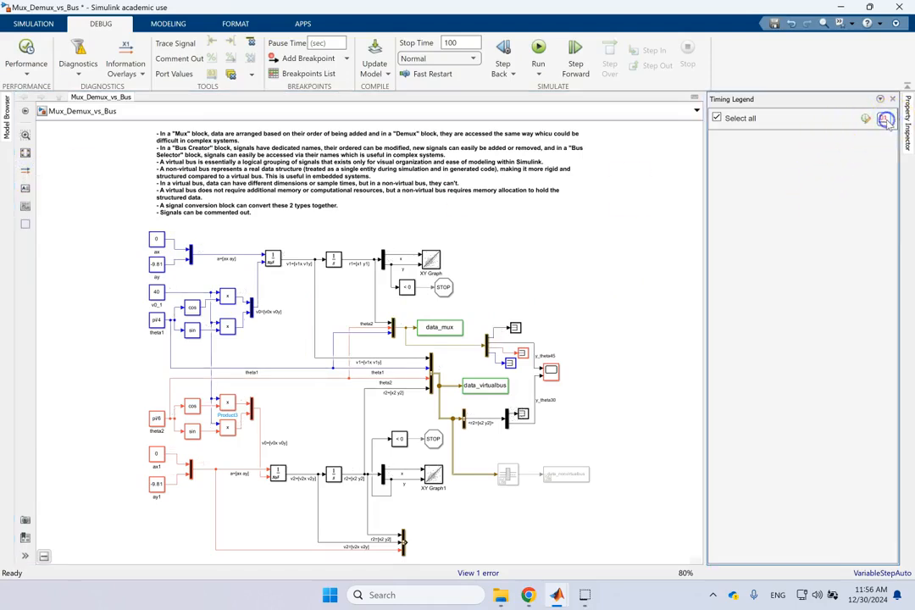
left_click(887, 122)
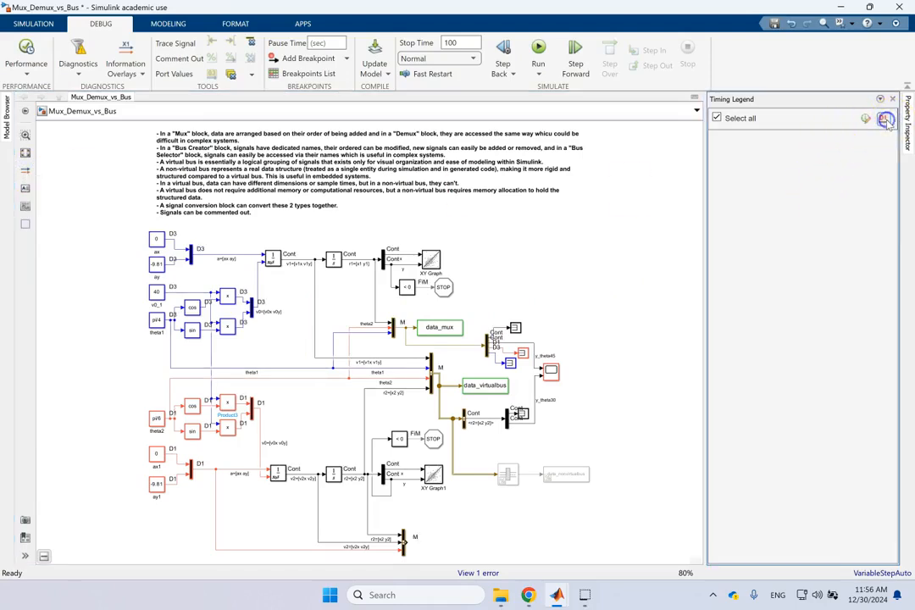
double_click(760, 101)
left_click_drag(760, 101, 770, 120)
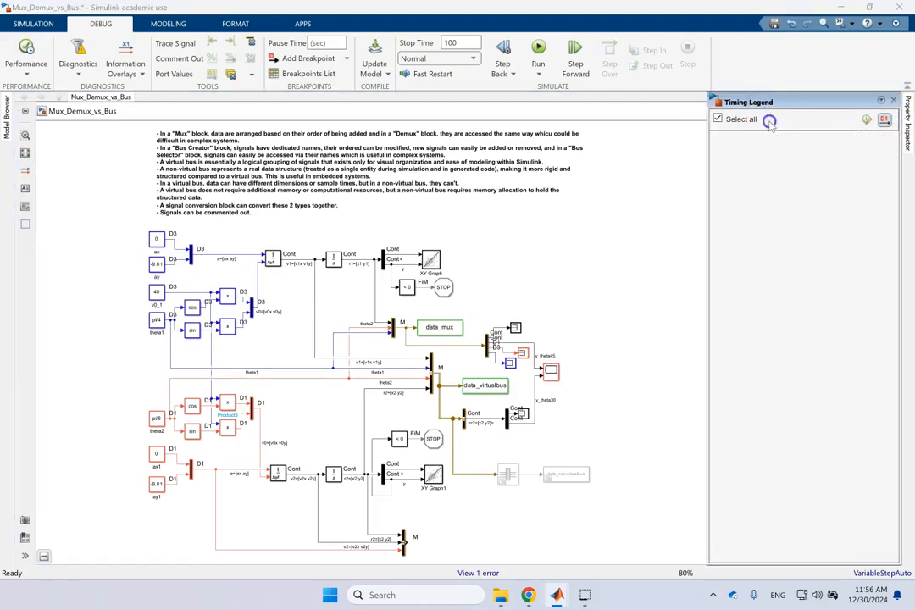
Set the model's sample time display to Colors only, without text annotations.
left_click(893, 99)
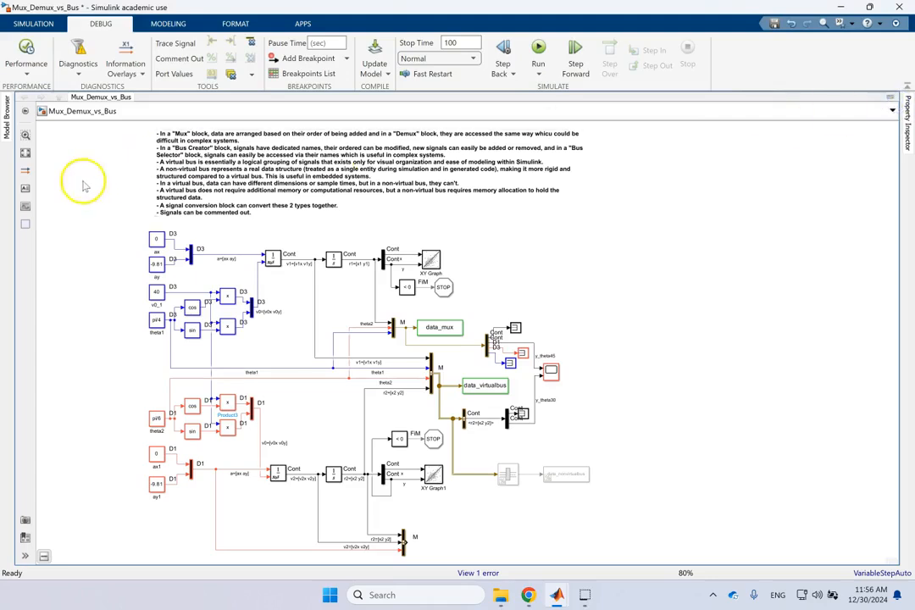
left_click(27, 173)
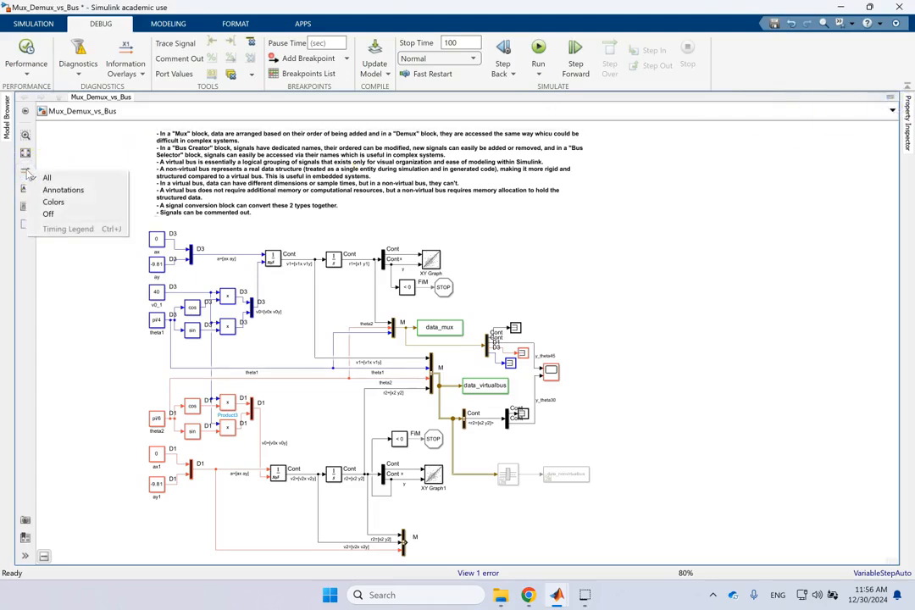
left_click(62, 201)
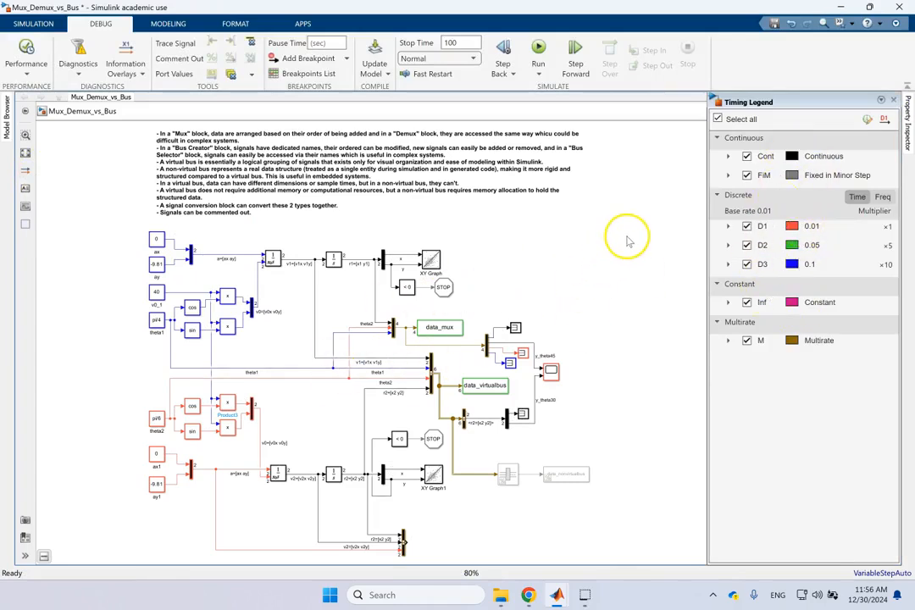
Delete the bus block with the unconnected output below XY Graph1, together with the signal branches feeding it.
left_click_drag(439, 561, 214, 510)
key("Delete")
left_click(324, 468)
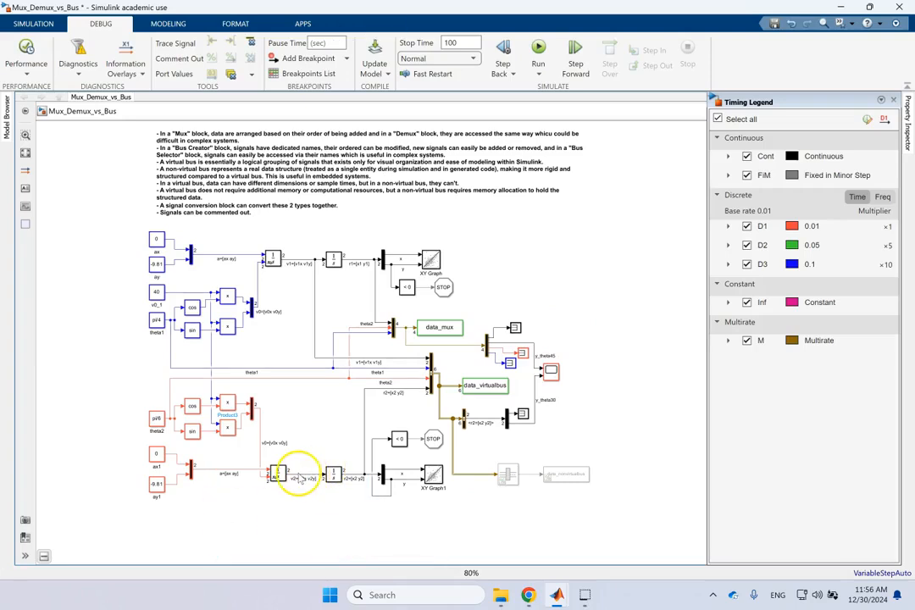